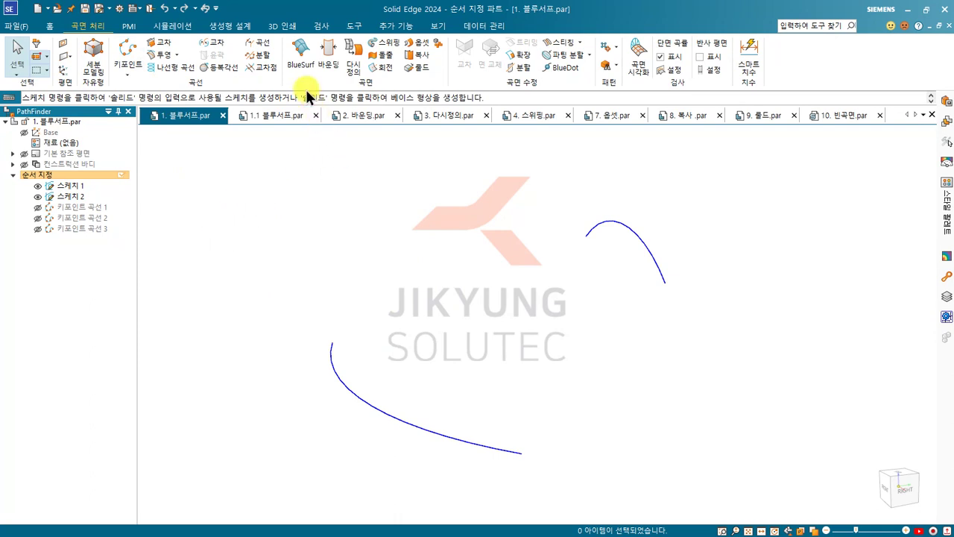
Step: Create a BlueSurf surface using the two separate sketch curves as cross sections
left_click(357, 200)
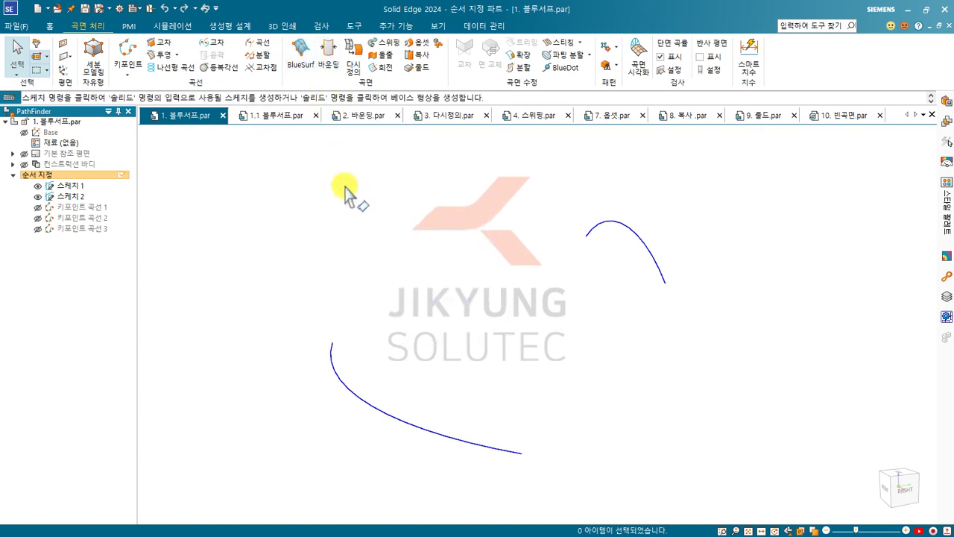
mouse_move(331, 273)
middle_mouse_down()
mouse_move(316, 258)
mouse_move(312, 275)
middle_mouse_up()
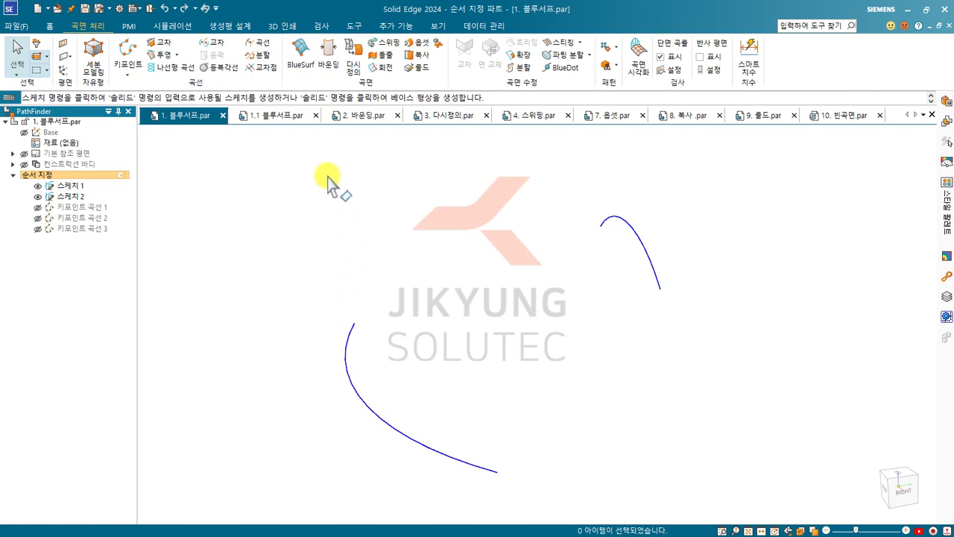
left_click(294, 51)
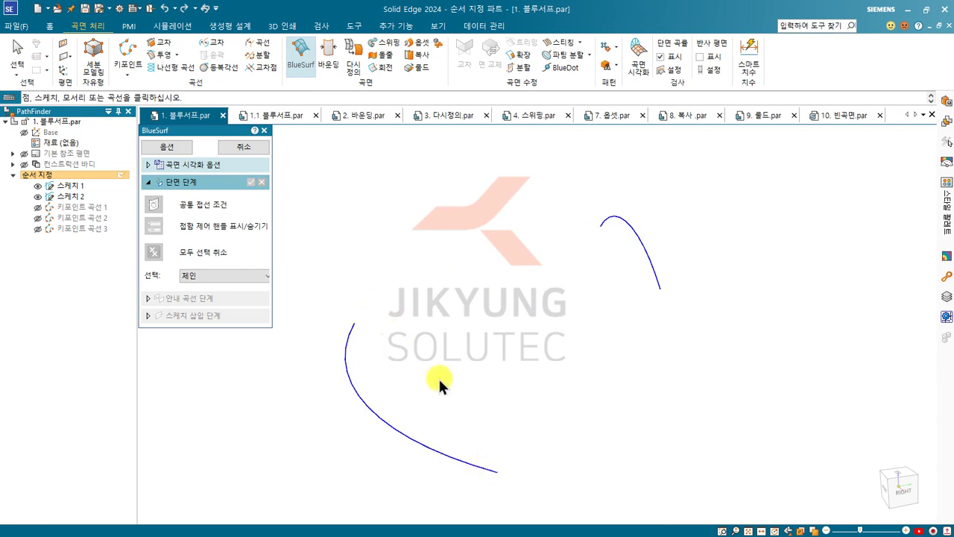
left_click(462, 459)
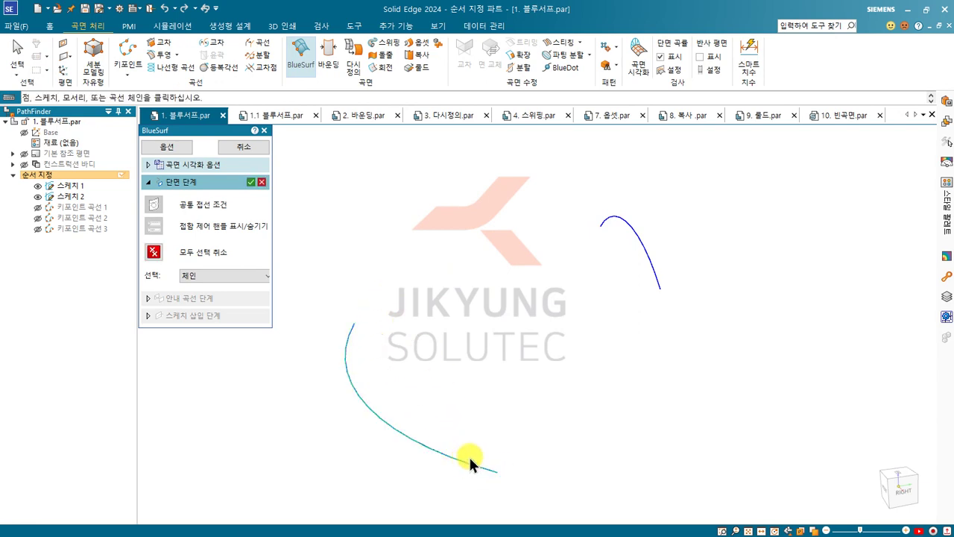
right_click(516, 339)
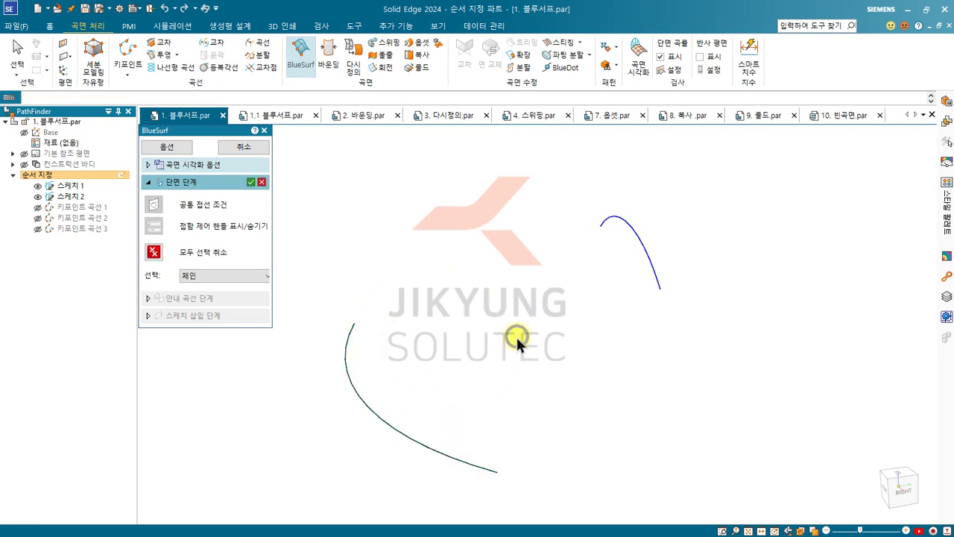
left_click(653, 270)
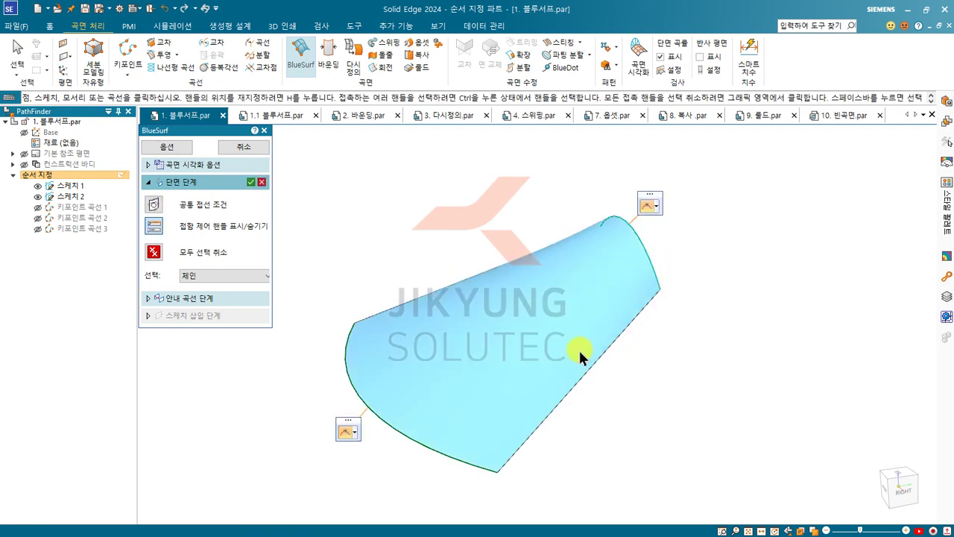
right_click(673, 252)
mouse_move(671, 289)
middle_mouse_down()
mouse_move(628, 271)
mouse_move(682, 300)
middle_mouse_up()
right_click(682, 300)
middle_click_drag(402, 266, 472, 249)
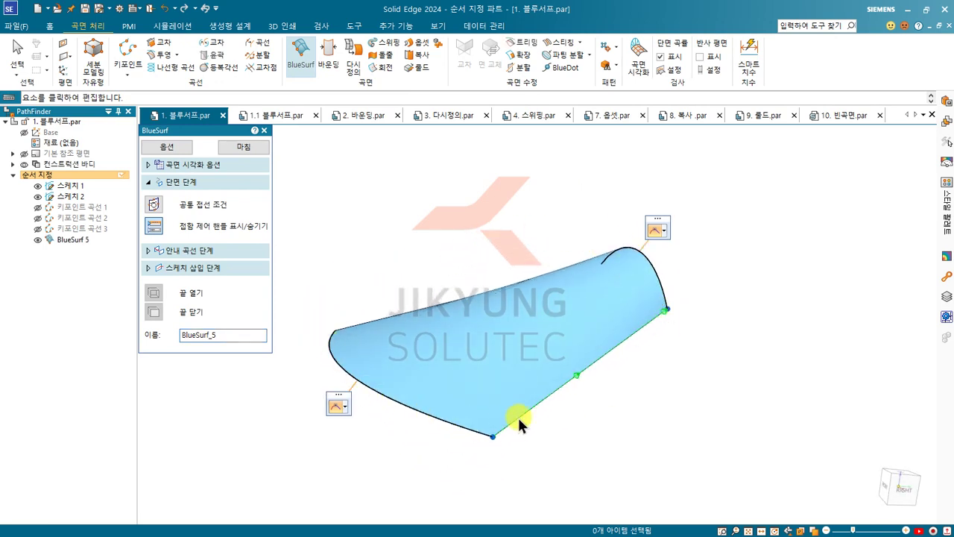
middle_click_drag(673, 336, 429, 263)
right_click(426, 251)
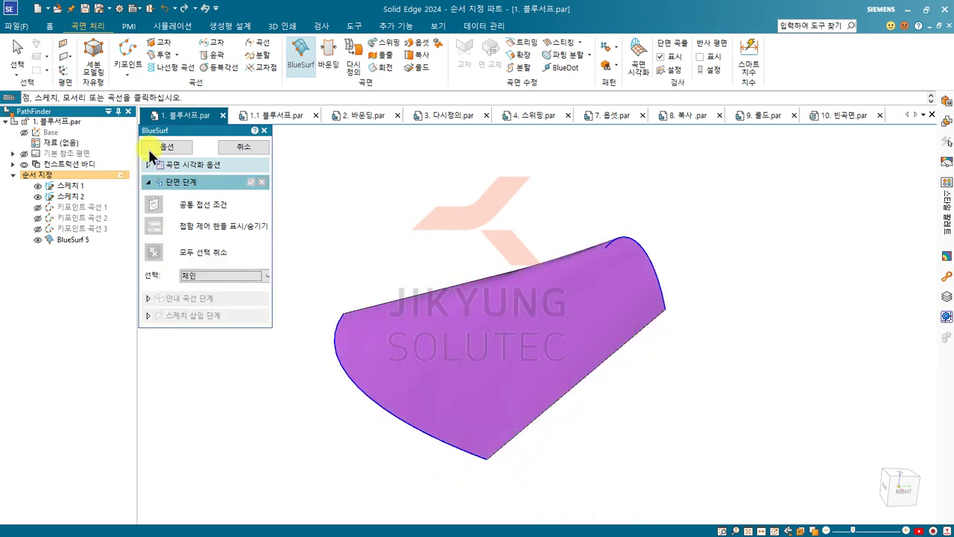
Step: Edit the BlueSurf, setting the larger end section's tangency to 단면에 수직 and lengthening its tangent handle
left_click(20, 51)
left_click(476, 369)
left_click(496, 330)
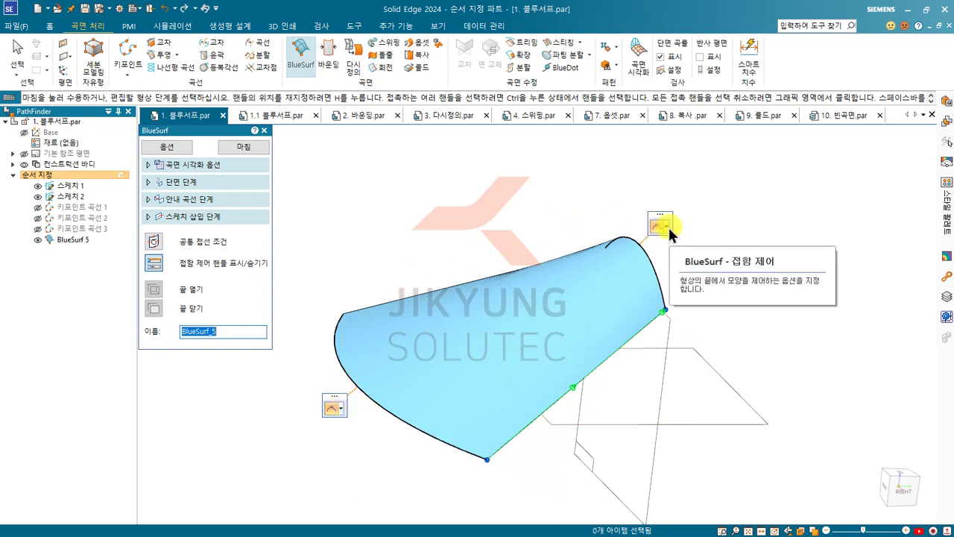
left_click(332, 408)
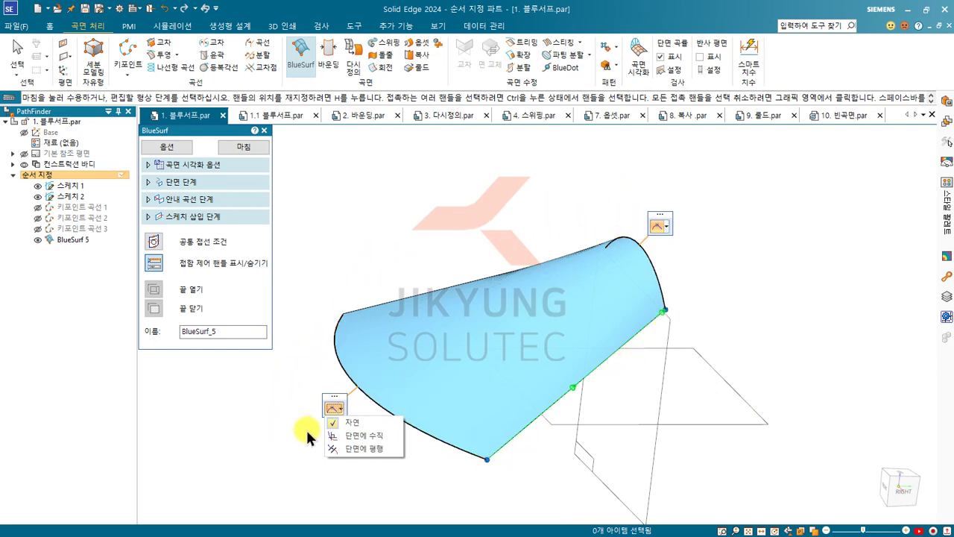
left_click(345, 436)
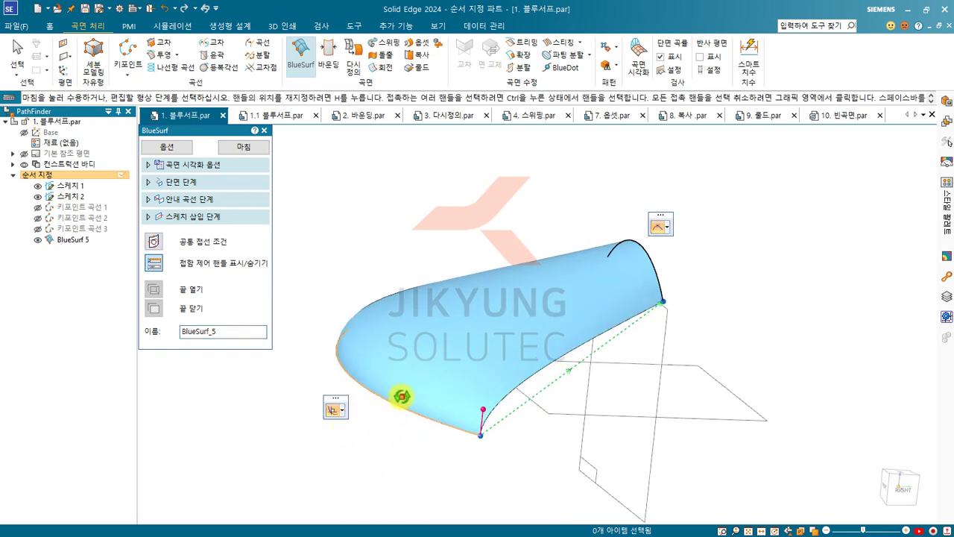
mouse_move(401, 395)
middle_mouse_down()
mouse_move(394, 376)
mouse_move(462, 388)
middle_mouse_up()
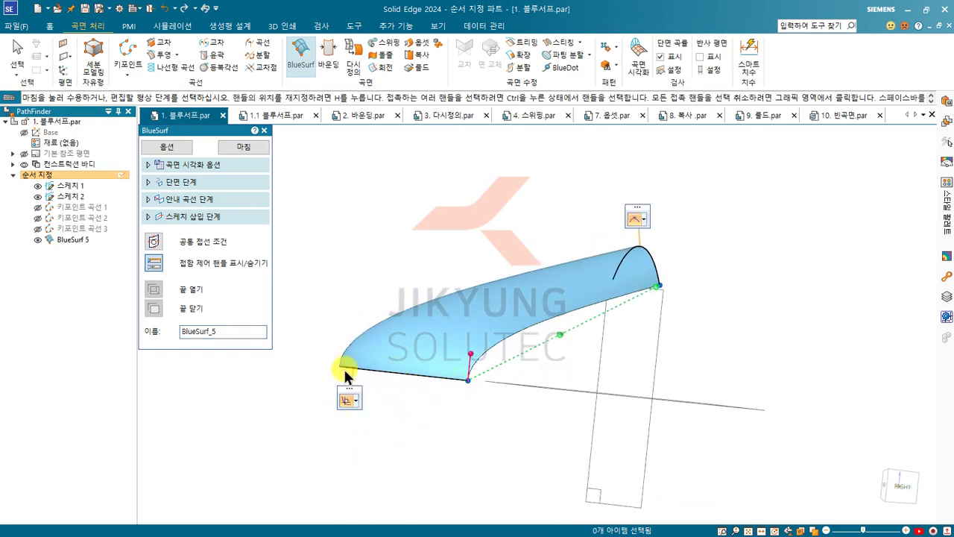
left_click(466, 383)
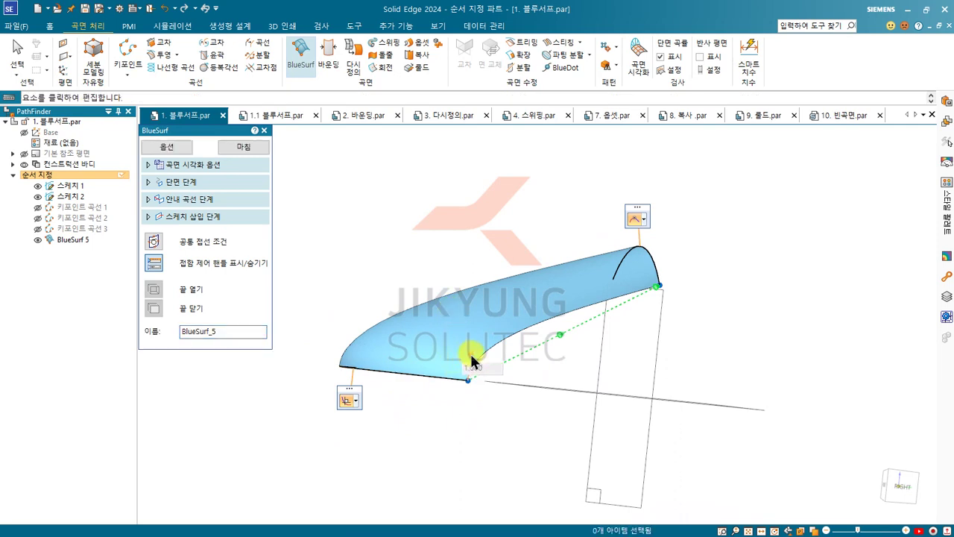
mouse_move(471, 356)
left_mouse_down()
mouse_move(474, 271)
mouse_move(472, 357)
mouse_move(474, 317)
mouse_move(464, 305)
mouse_move(477, 345)
left_mouse_up()
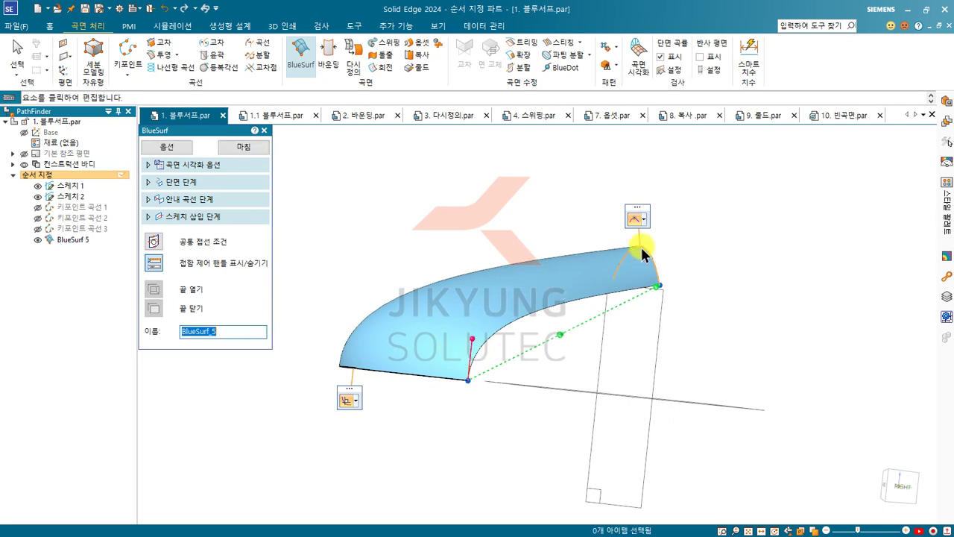
Step: Try 단면에 수직 on the smaller end section, and set the tangency of both end sections to 단면에 평행
left_click(637, 217)
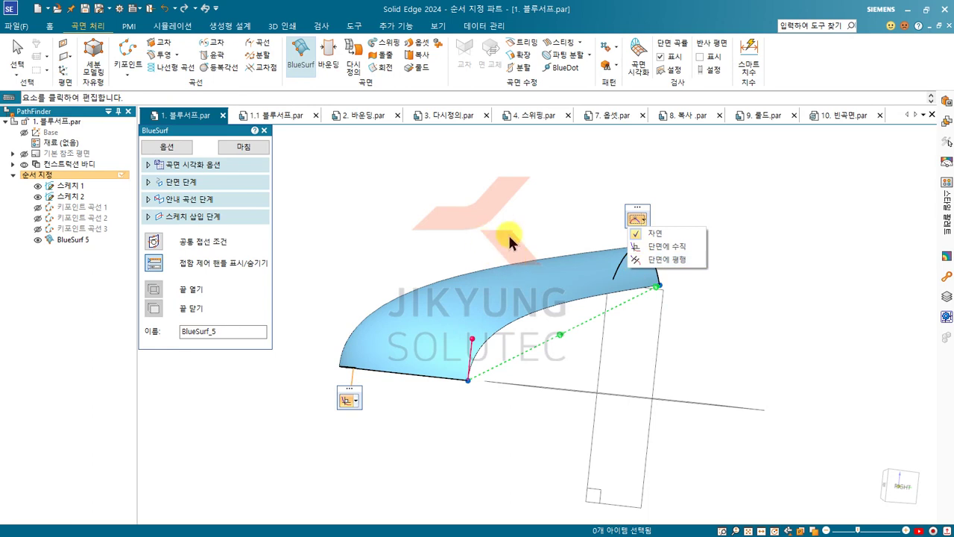
left_click(641, 247)
left_click(647, 219)
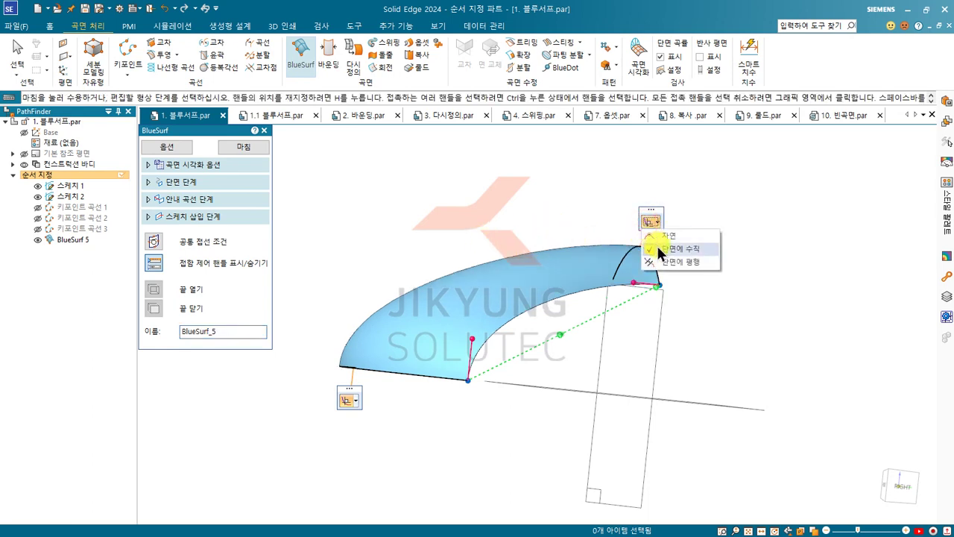
left_click(668, 260)
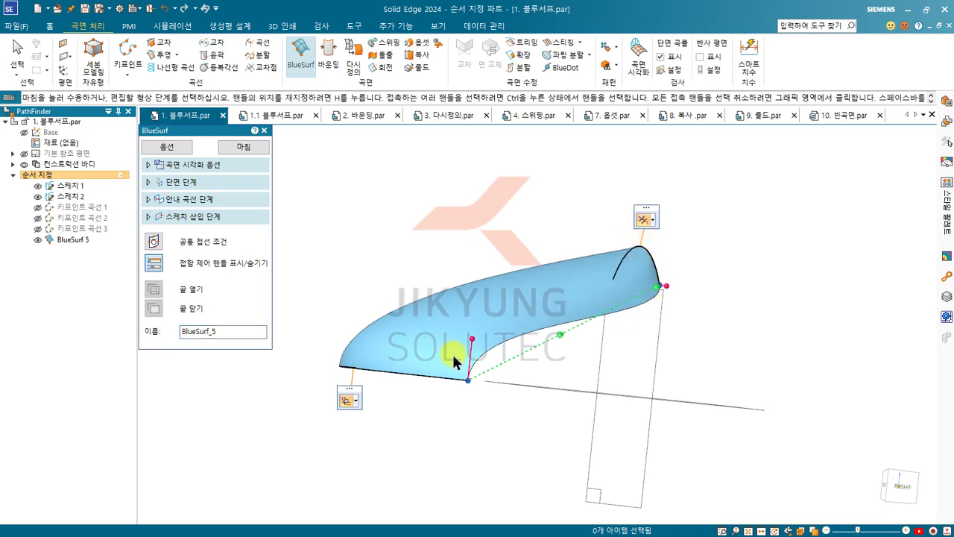
left_click(363, 441)
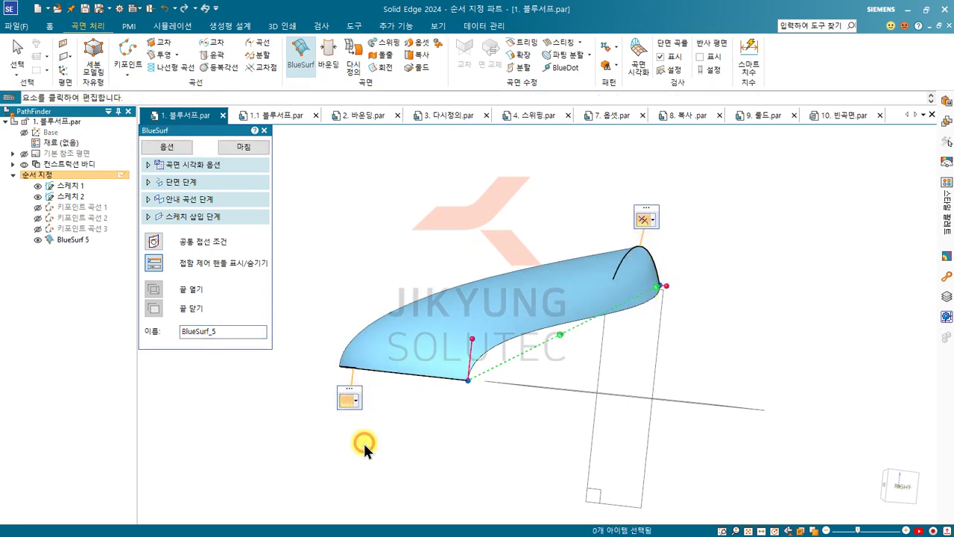
middle_click_drag(402, 373, 363, 390)
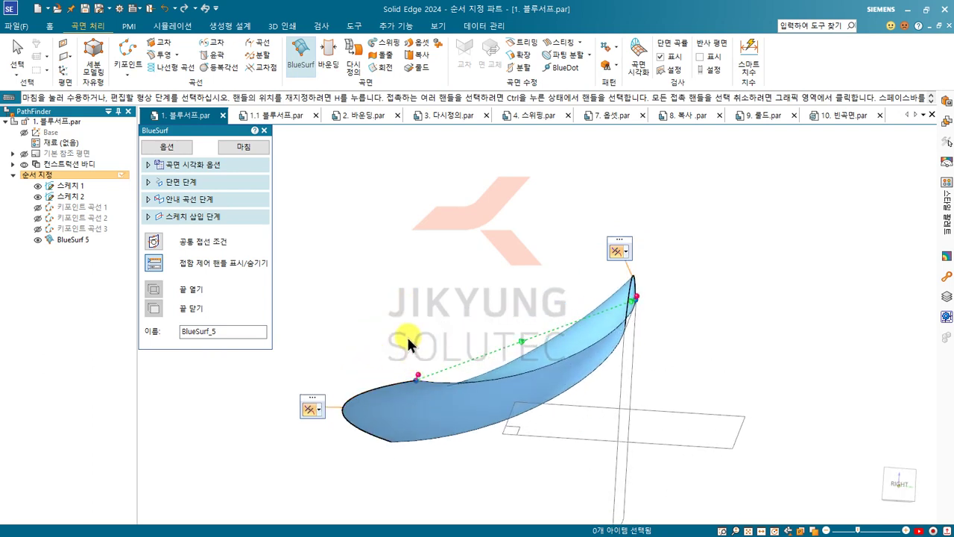
middle_click_drag(404, 336, 444, 454)
mouse_move(444, 454)
left_mouse_down()
mouse_move(452, 452)
mouse_move(455, 477)
mouse_move(452, 453)
left_mouse_up()
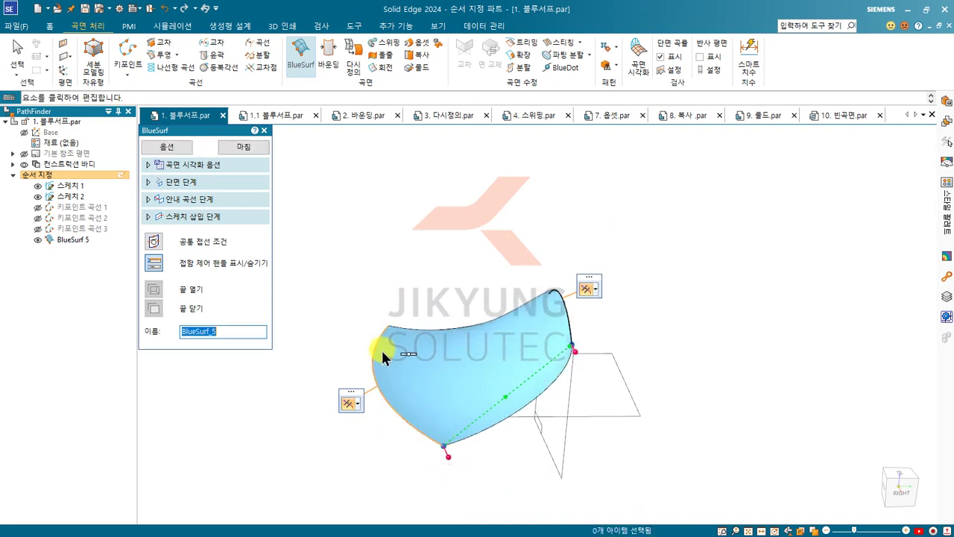
Step: Leave the surface edit and undo the tangency changes and the BlueSurf itself, leaving only the two sketches
key("Escape")
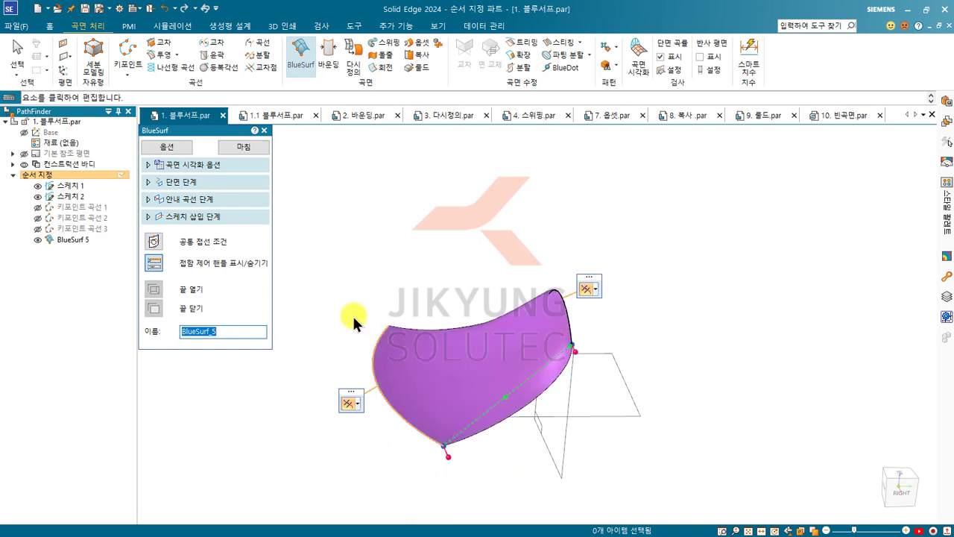
left_click(363, 242)
key("ctrl+z")
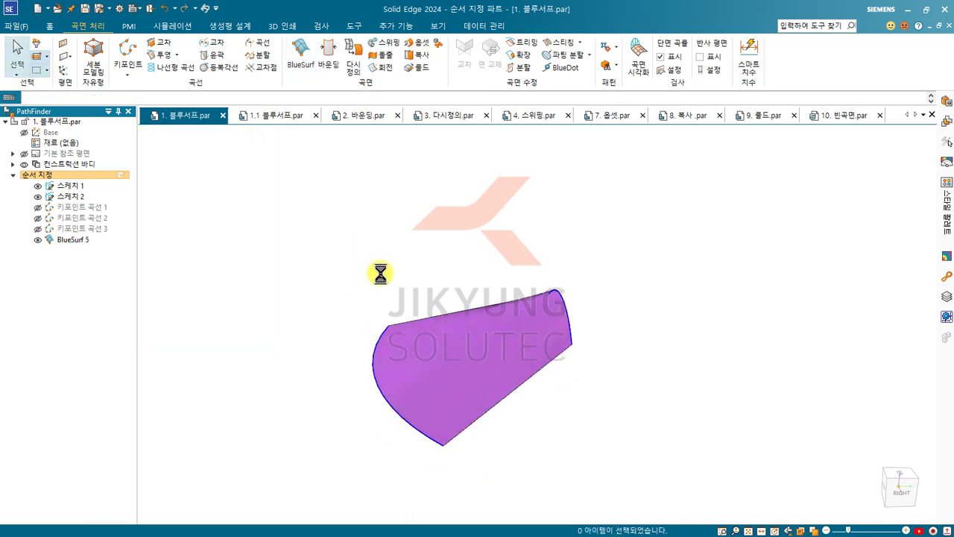
Step: Show the three hidden keypoint curves, 키포인트 곡선 1, 2 and 3, that connect the two sketches
left_click(38, 207)
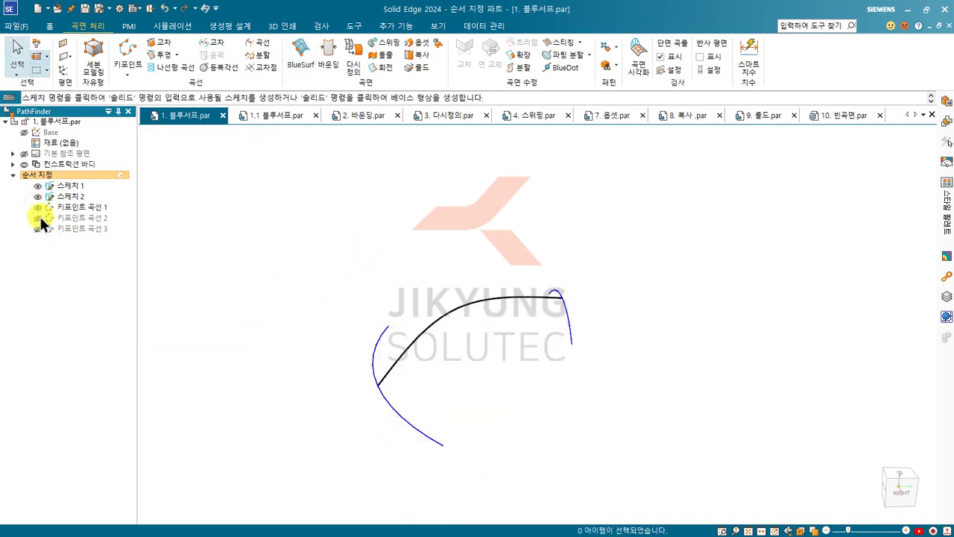
left_click(38, 218)
left_click(38, 228)
middle_click_drag(256, 341, 385, 330)
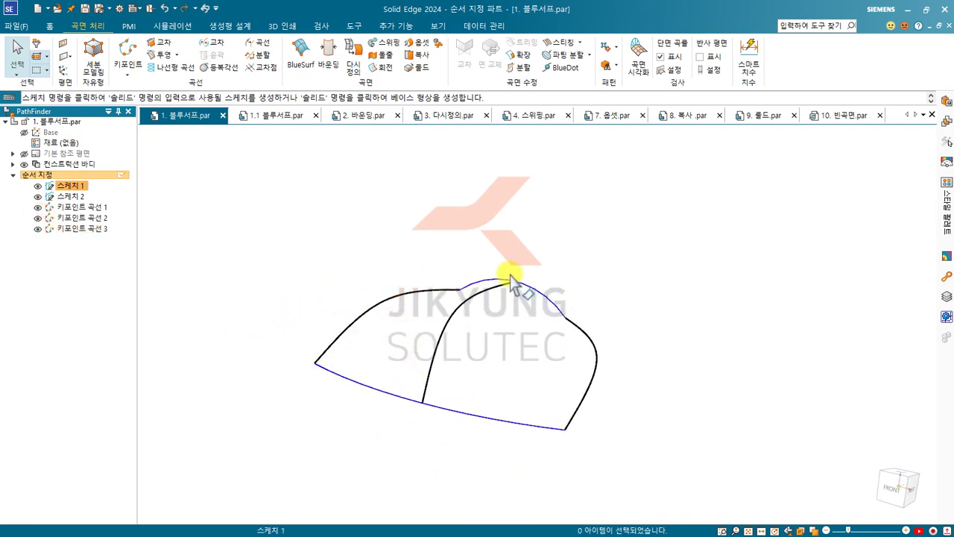
middle_click_drag(585, 366, 395, 358)
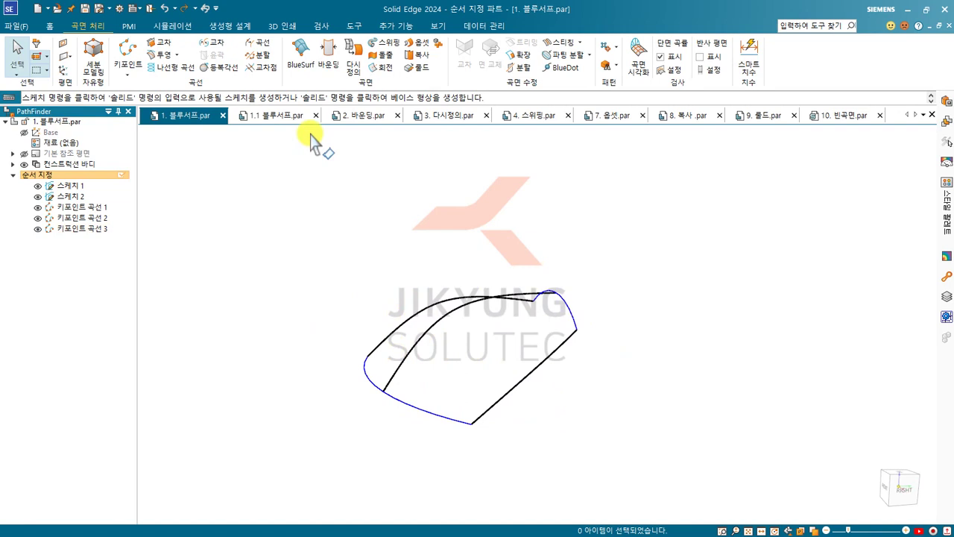
Step: Start a BlueSurf with the two sketch curves as its cross sections
left_click(301, 52)
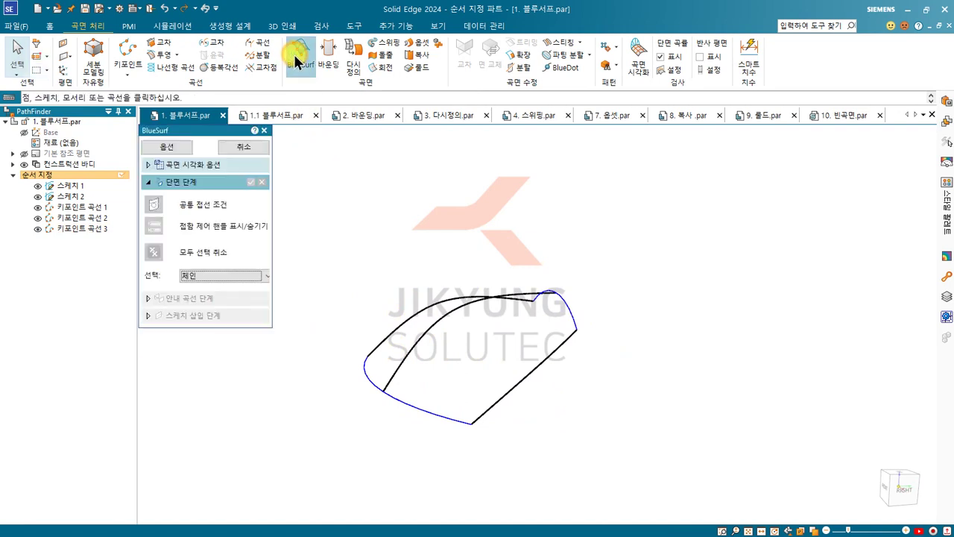
left_click(437, 413)
left_click(570, 313)
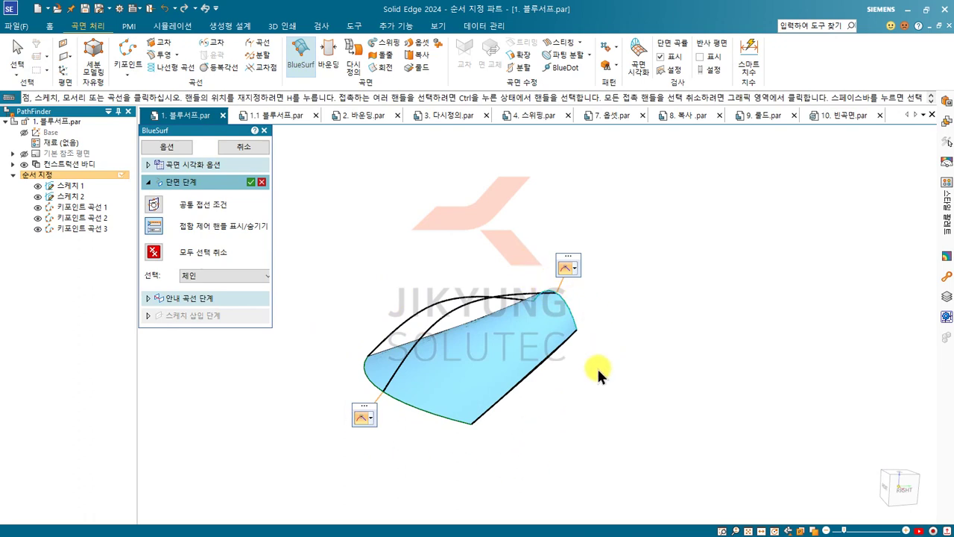
left_click(536, 359)
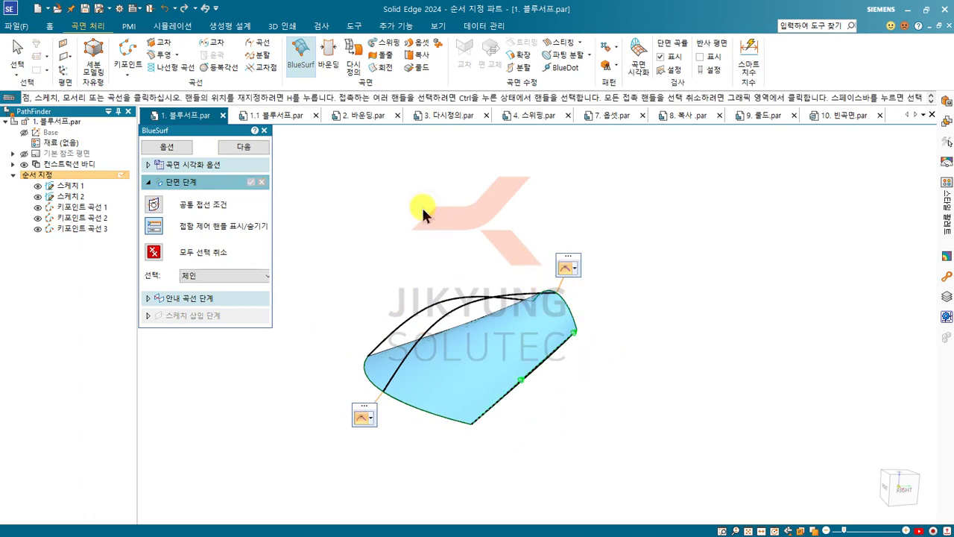
Step: Add the three keypoint curves as guide curves and finish the BlueSurf
left_click(186, 298)
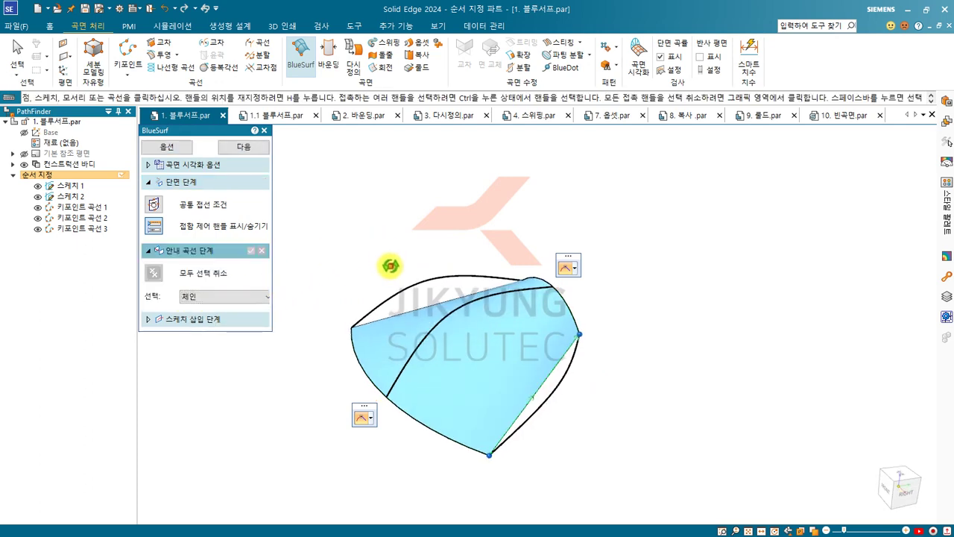
left_click(429, 294)
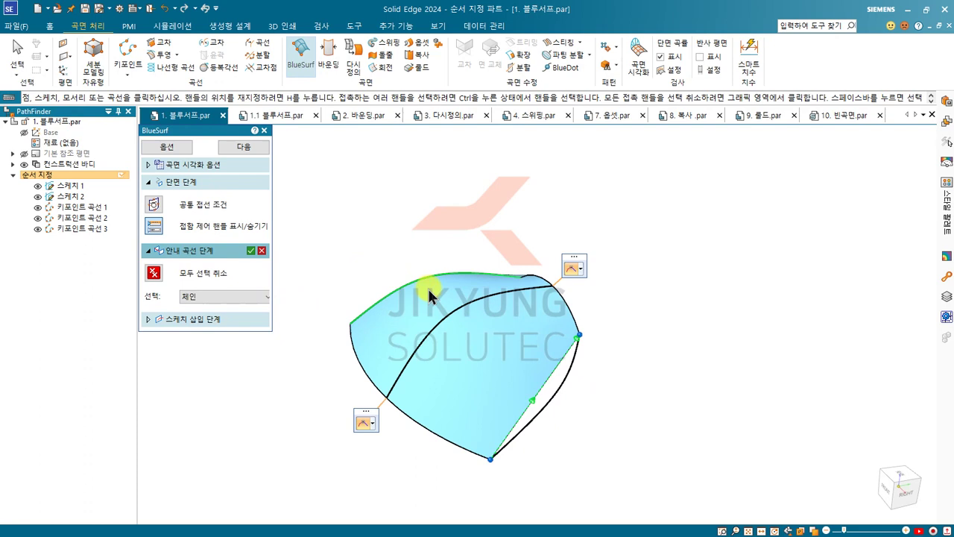
left_click(412, 357)
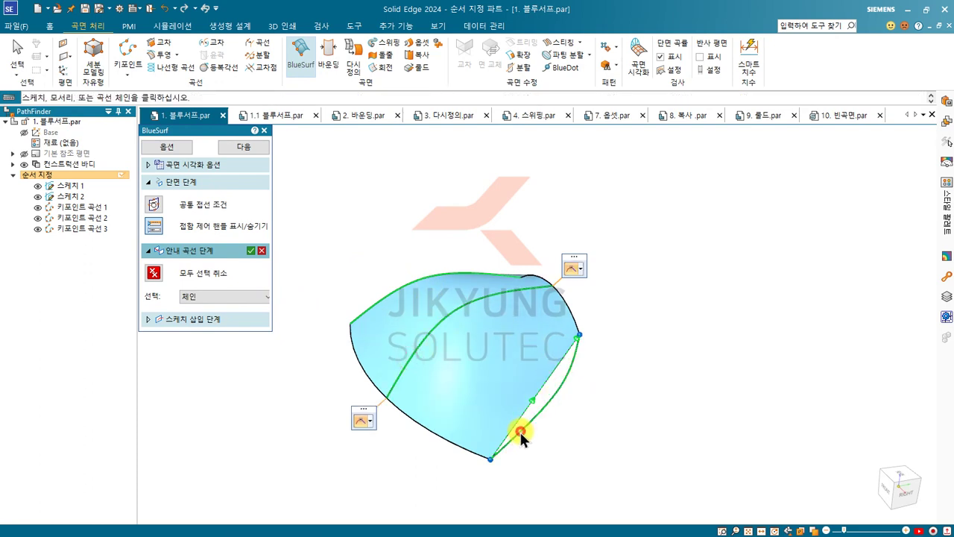
left_click(520, 430)
middle_click_drag(384, 412, 358, 349)
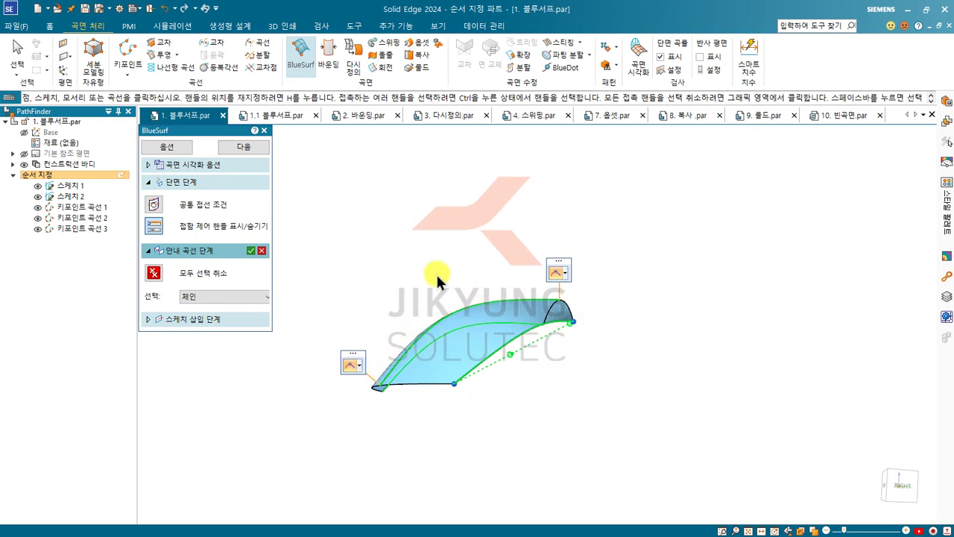
middle_click_drag(435, 272, 421, 322)
right_click(360, 248)
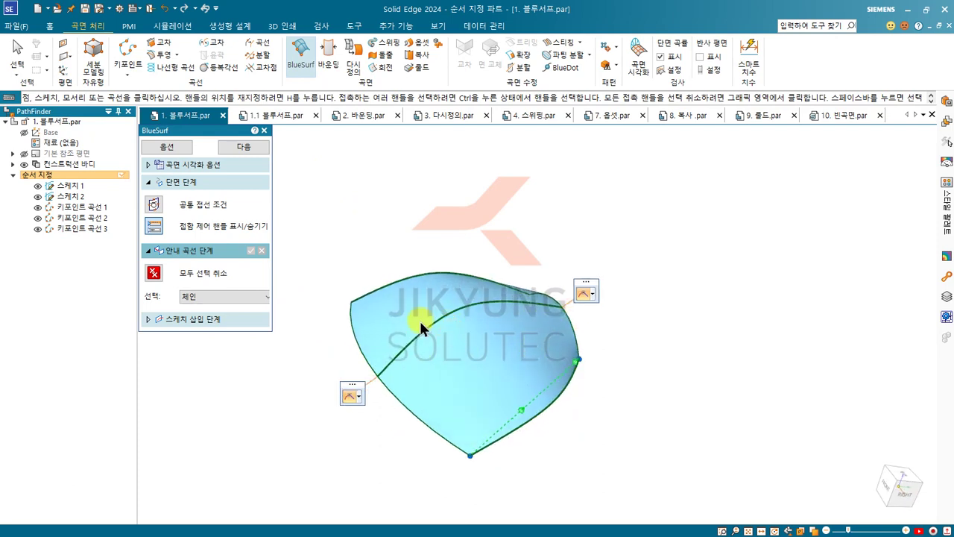
middle_click_drag(431, 276, 390, 297)
right_click(382, 229)
right_click(380, 228)
right_click(361, 205)
middle_click_drag(441, 273, 458, 257)
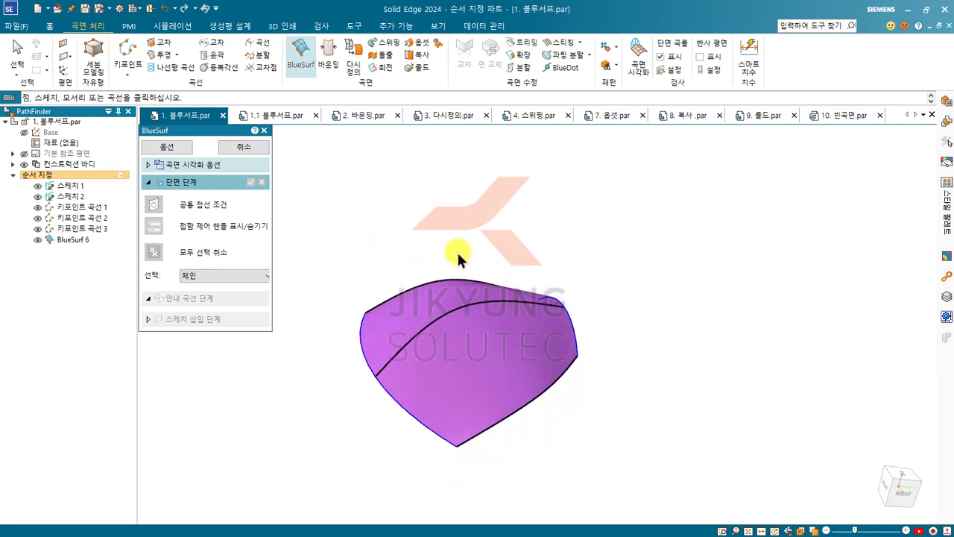
left_click(332, 217)
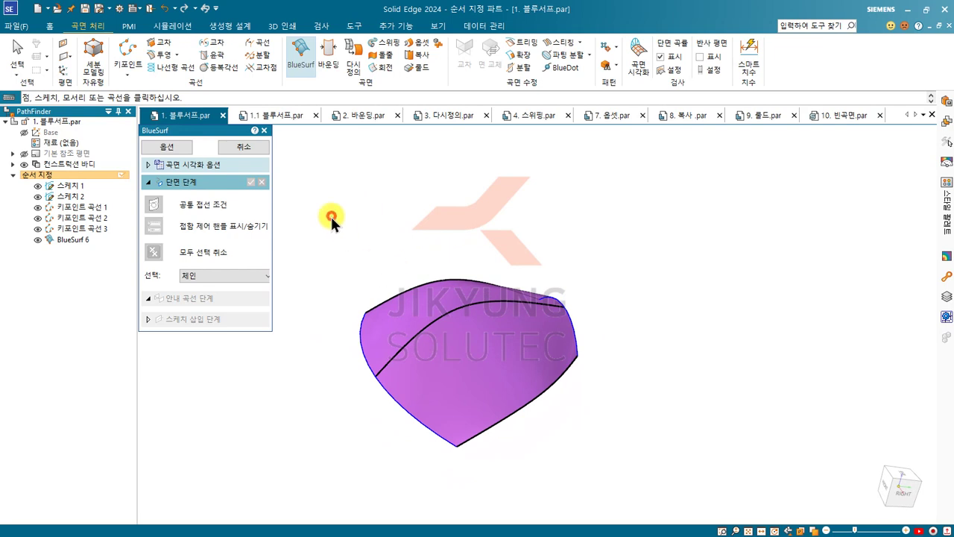
Step: Switch to the 1.1 블루서프.par document and start a BlueSurf with its two angular sketches as cross sections
left_click(264, 117)
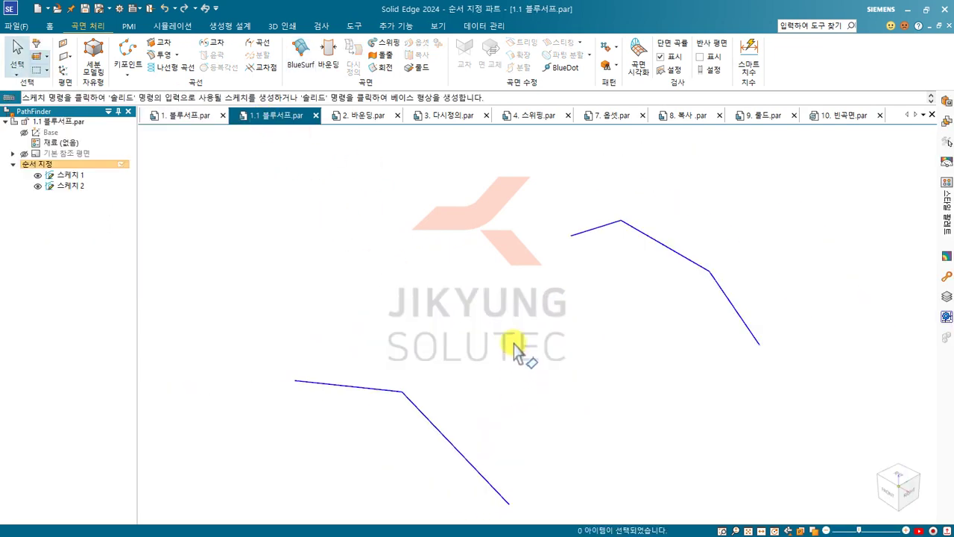
middle_click_drag(498, 265, 470, 264)
scroll(459, 252, "down", 2)
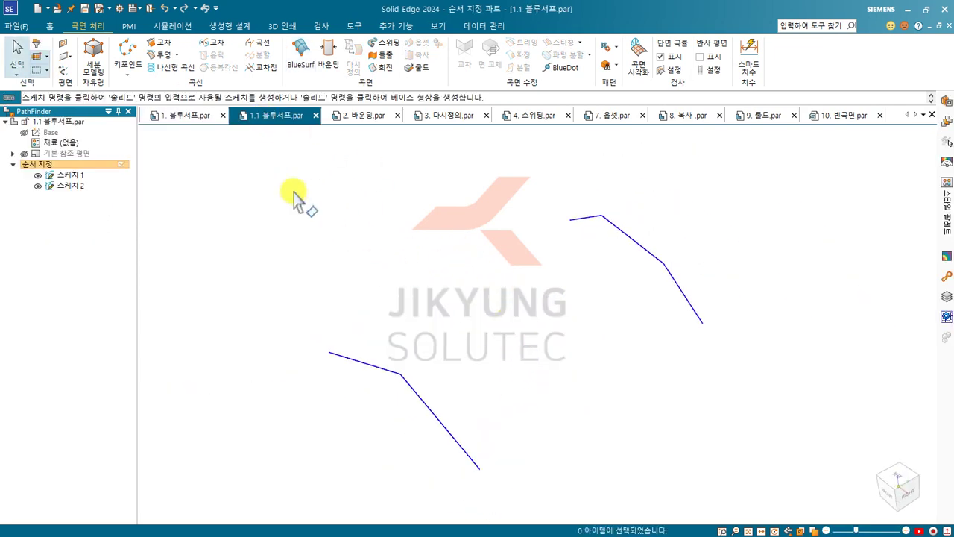
left_click(306, 51)
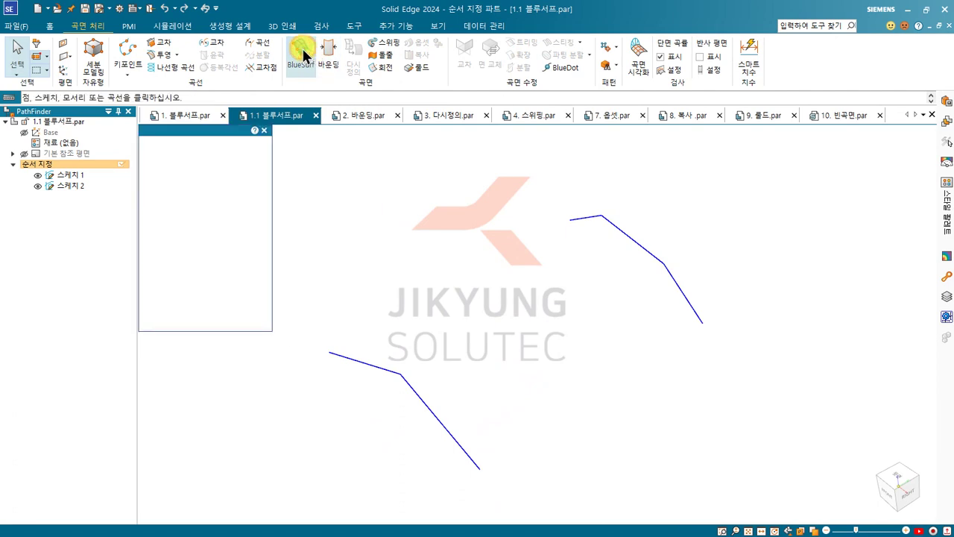
left_click(377, 366)
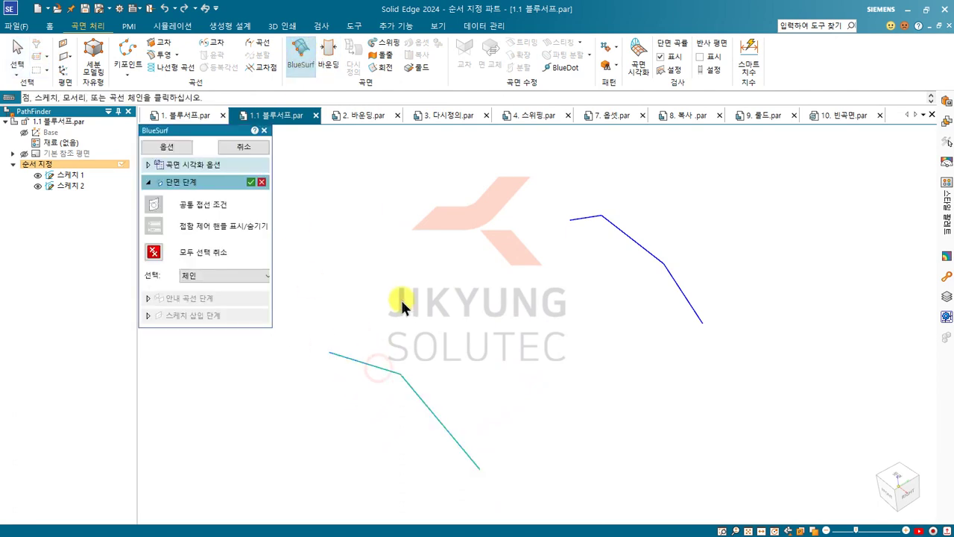
left_click(586, 223)
right_click(381, 259)
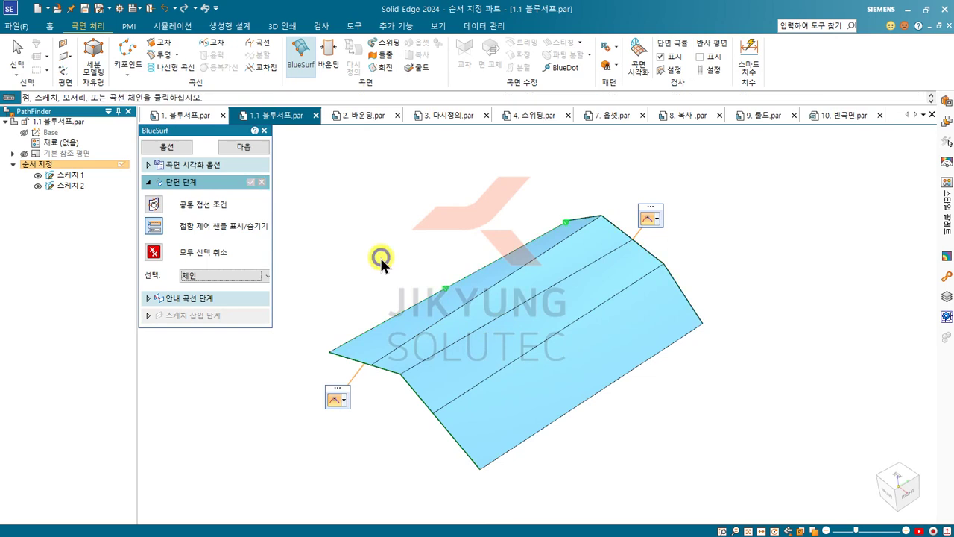
mouse_move(435, 282)
middle_mouse_down()
mouse_move(426, 252)
mouse_move(443, 273)
mouse_move(447, 221)
middle_mouse_up()
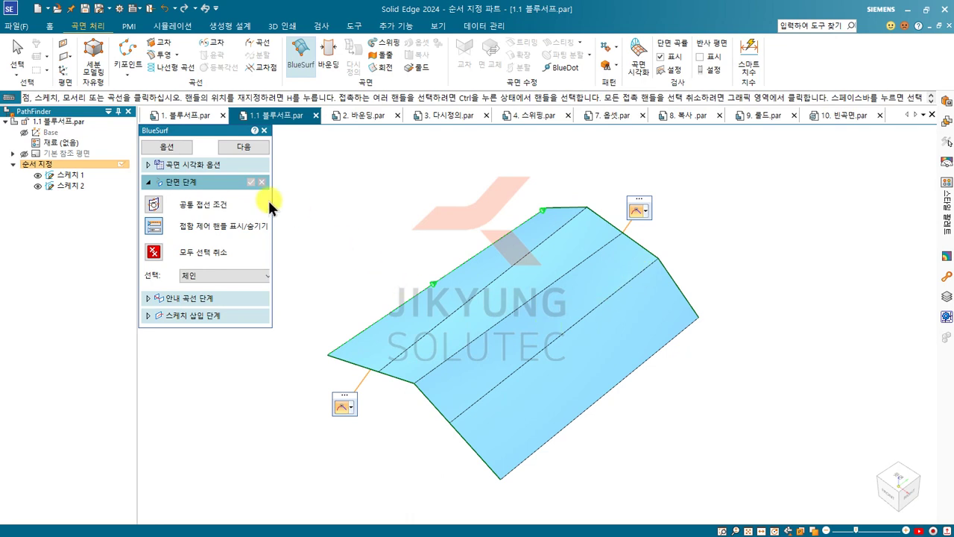
Step: In the advanced BlueSurf options, add a vertex map linking the upper bend of 스케치 2 to the single bend of 스케치 1
left_click(172, 147)
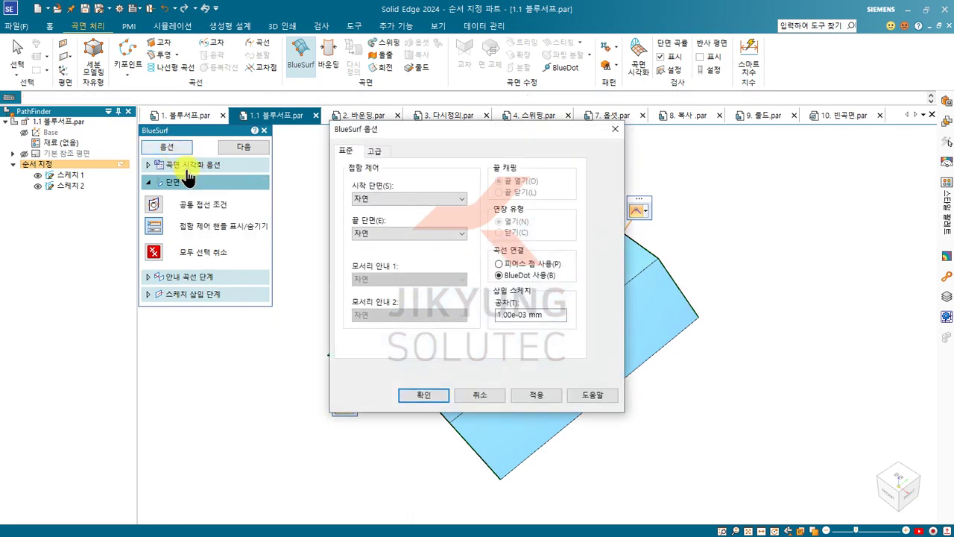
left_click(377, 151)
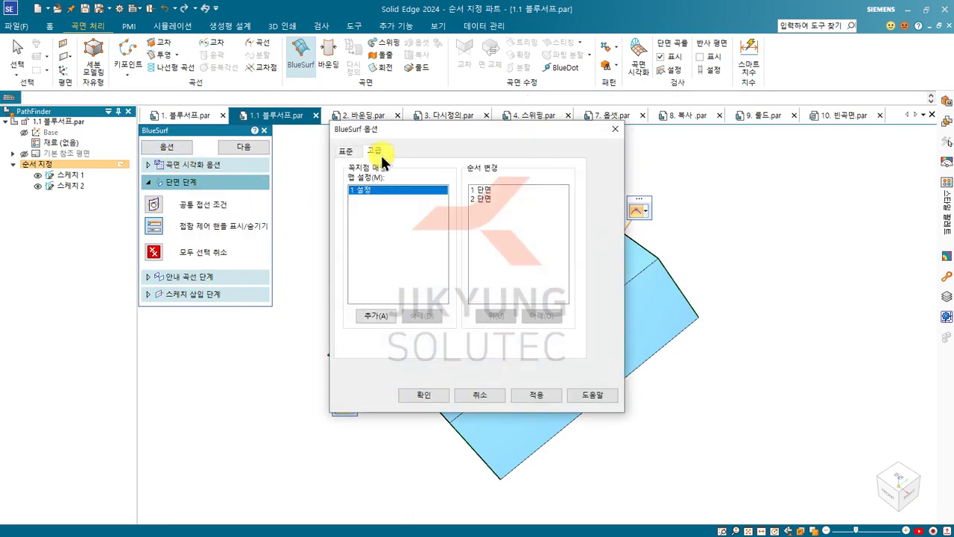
left_click_drag(414, 127, 144, 136)
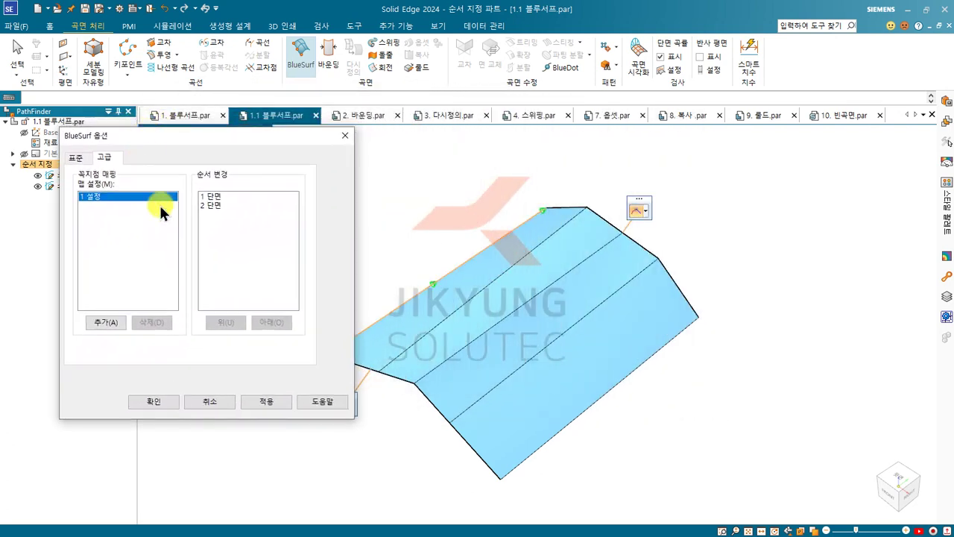
left_click(106, 322)
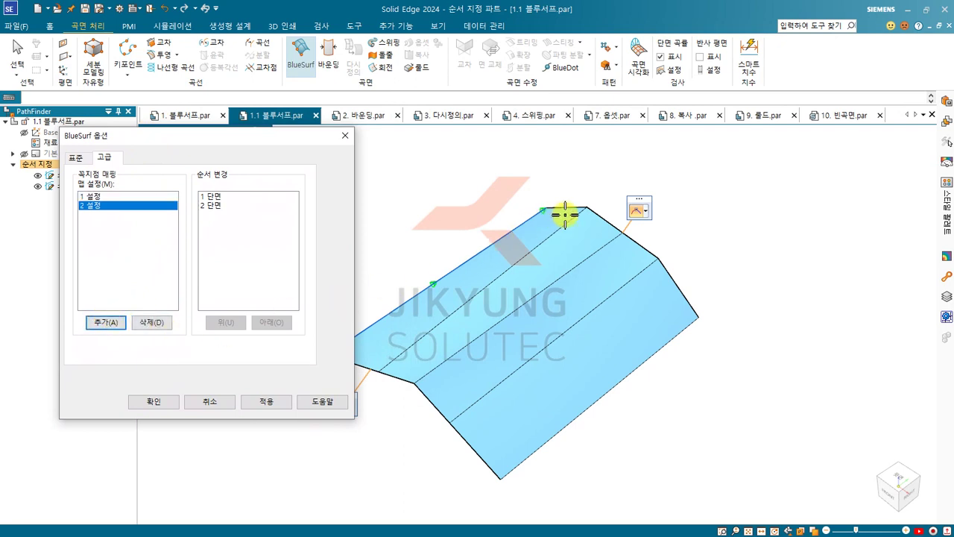
left_click(587, 207)
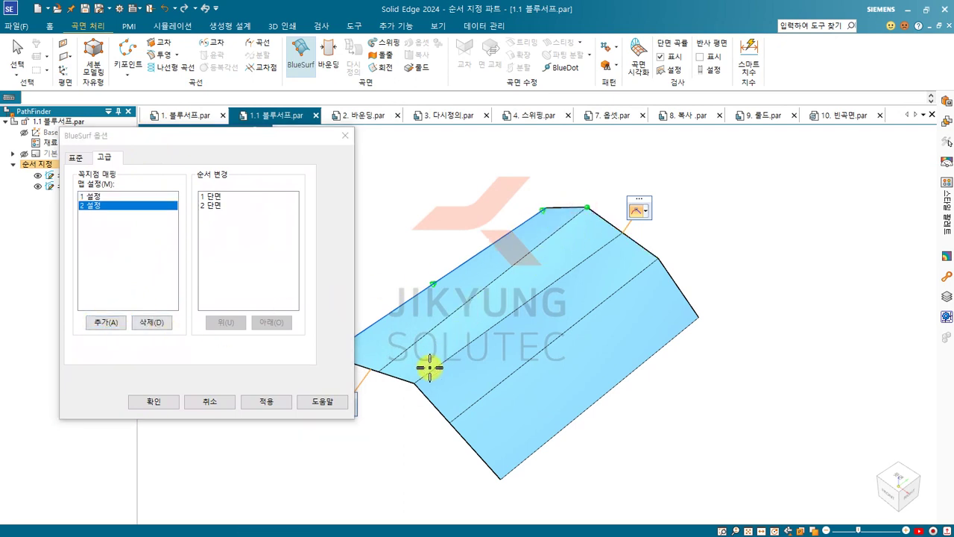
left_click(414, 383)
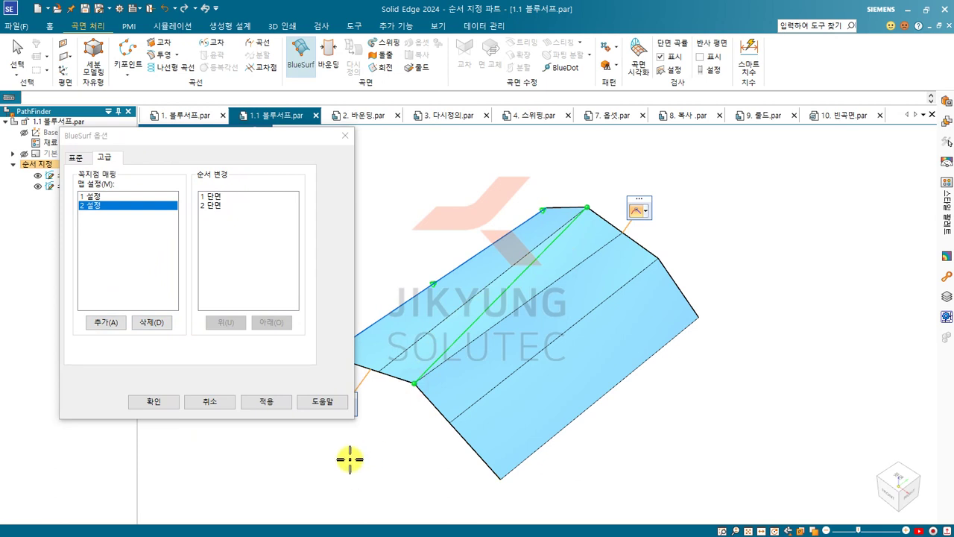
Step: Add another vertex map linking the lower bend of 스케치 2 to the same bend of 스케치 1, and apply the mapping
left_click(105, 320)
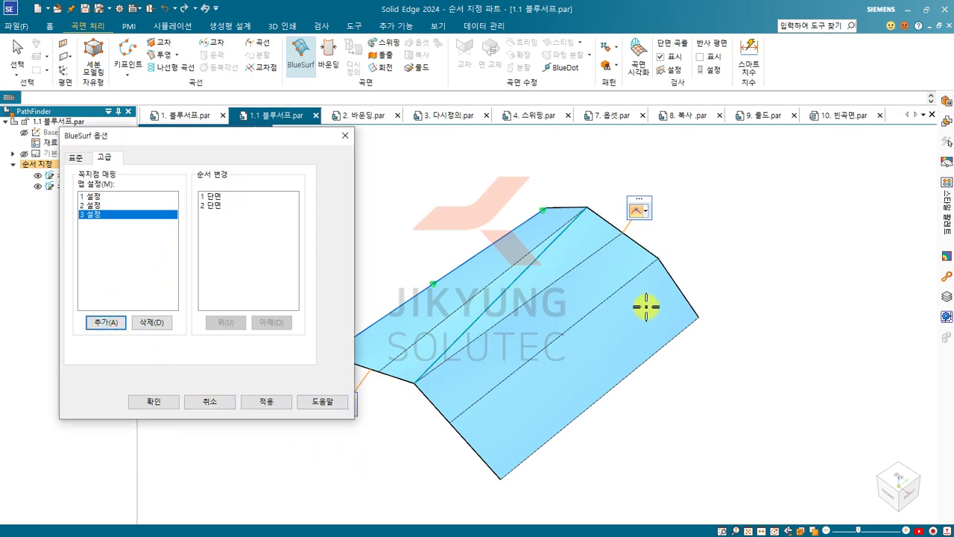
left_click(659, 260)
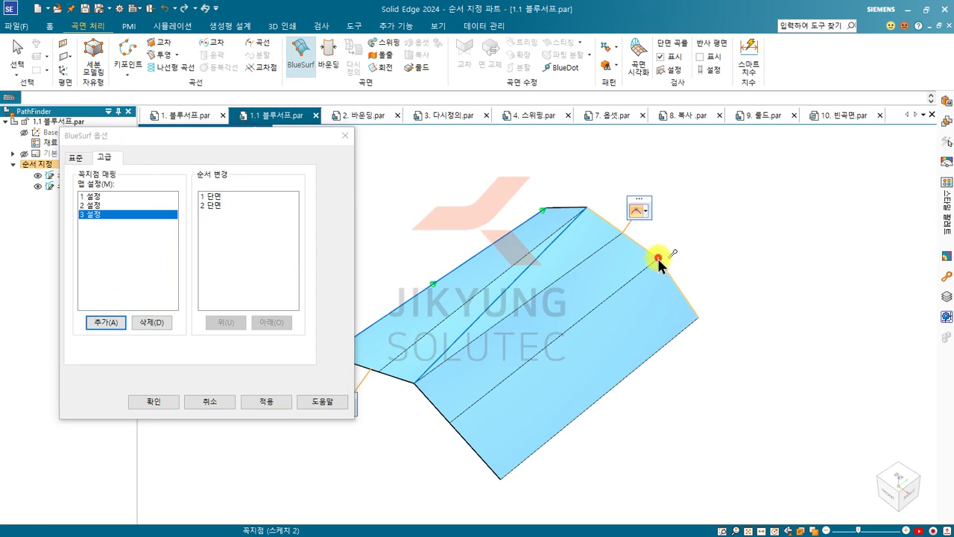
left_click(415, 383)
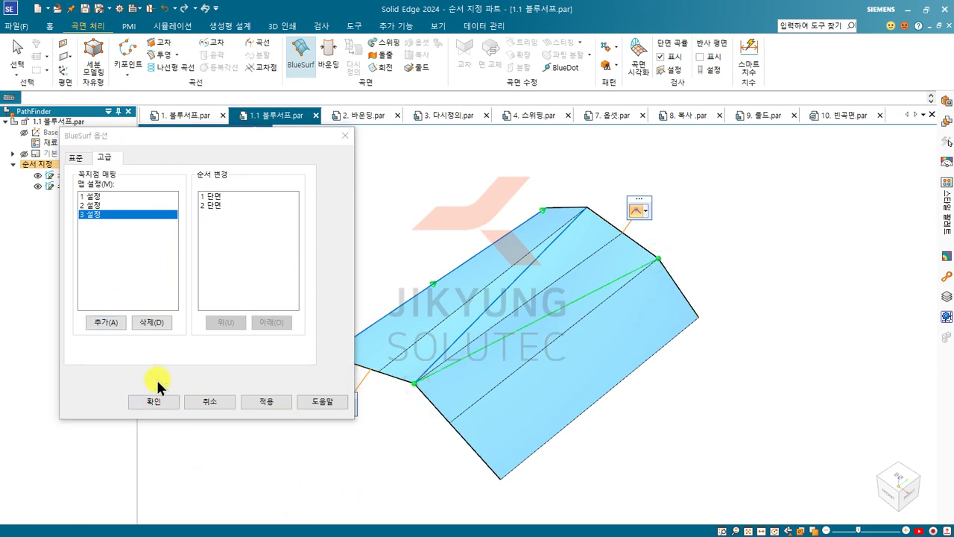
left_click(262, 402)
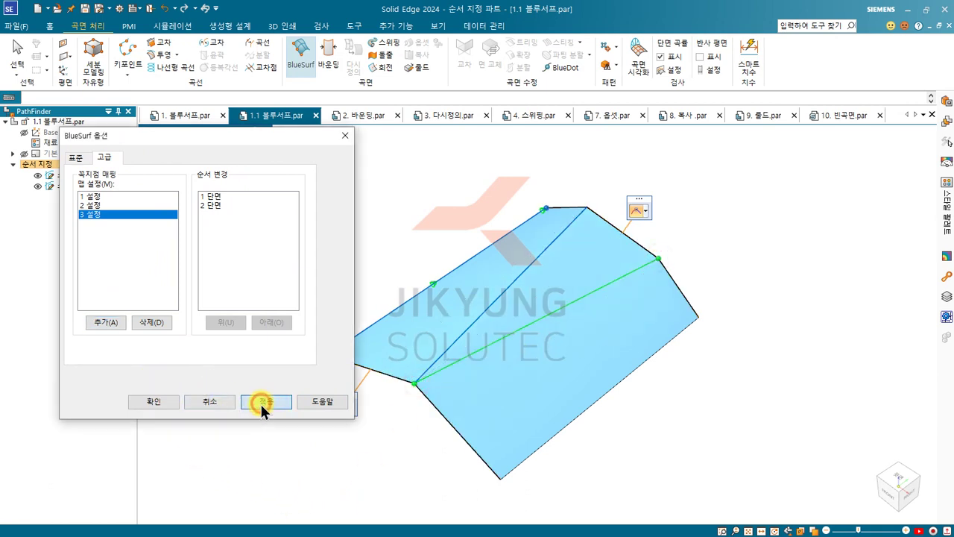
left_click(158, 401)
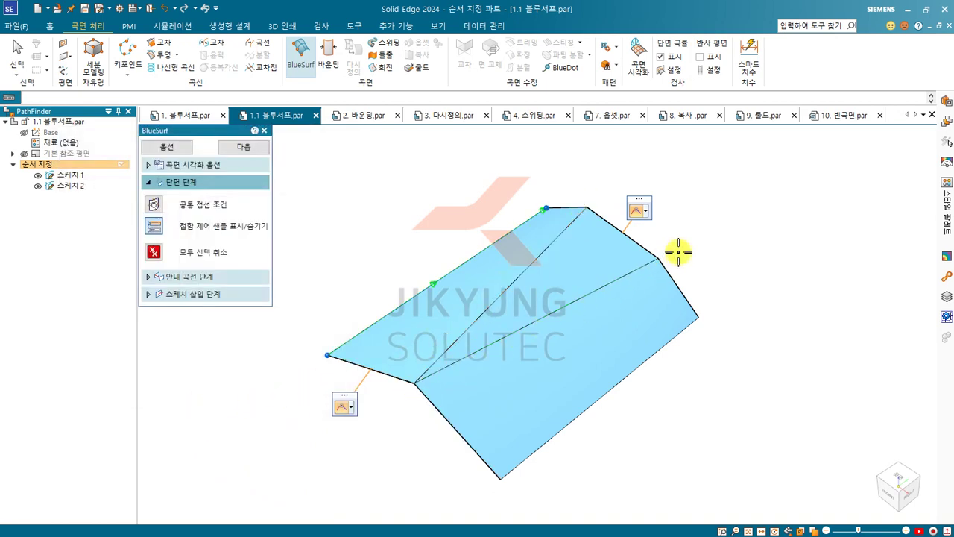
Step: Finish the BlueSurf with the custom vertex mapping
middle_click_drag(437, 276, 481, 186)
middle_click_drag(541, 387, 402, 238)
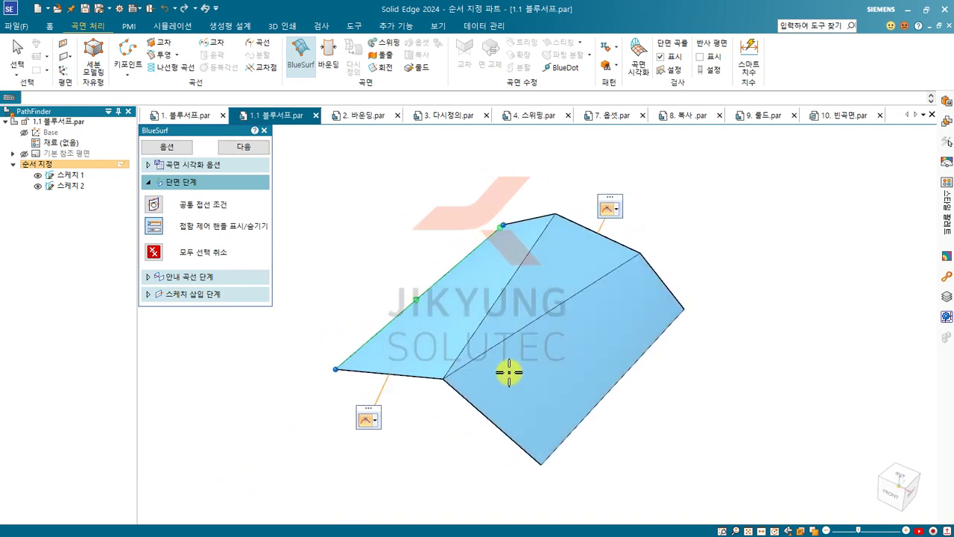
left_click(335, 237)
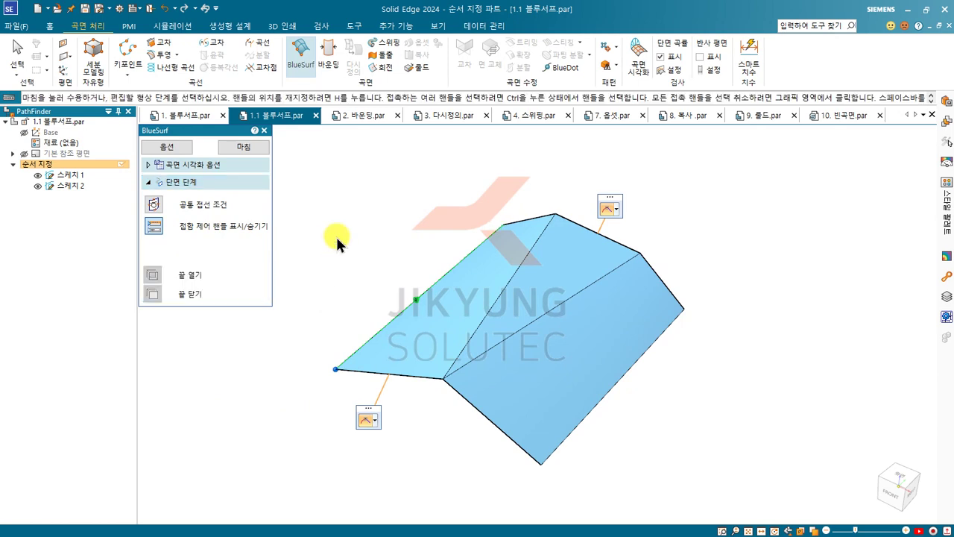
right_click(336, 237)
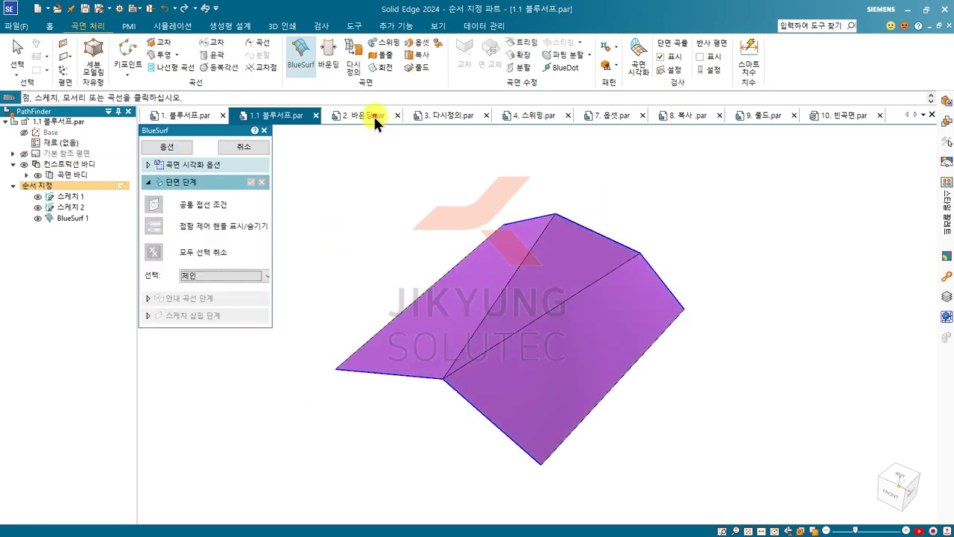
Step: Switch to the 2. 바운딩.par document and look over the open-topped surface model
left_click(372, 115)
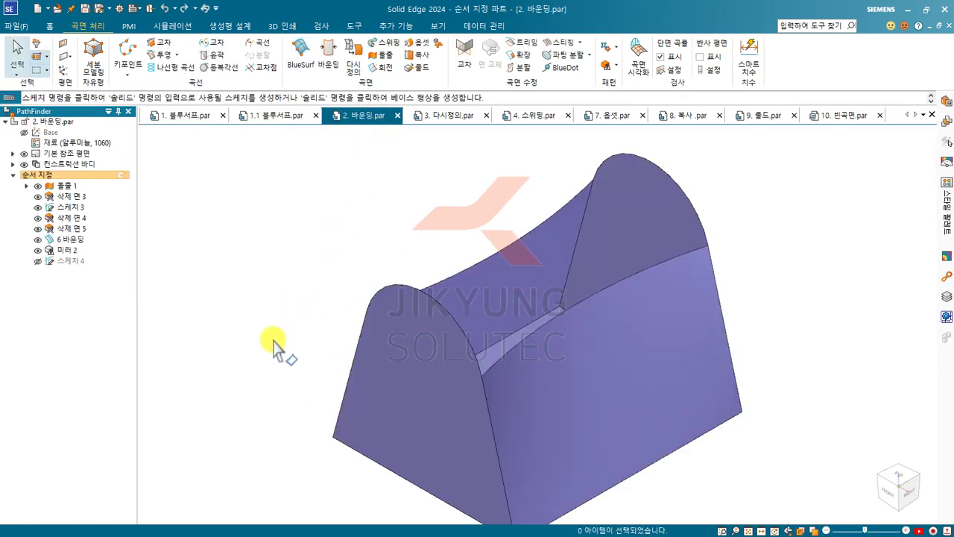
middle_click_drag(279, 343, 348, 283)
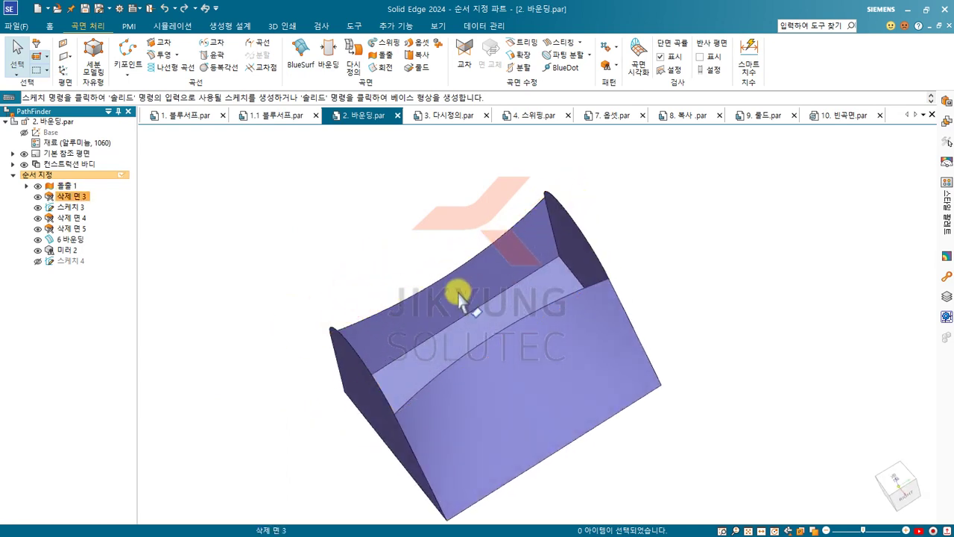
middle_click_drag(460, 291, 481, 253)
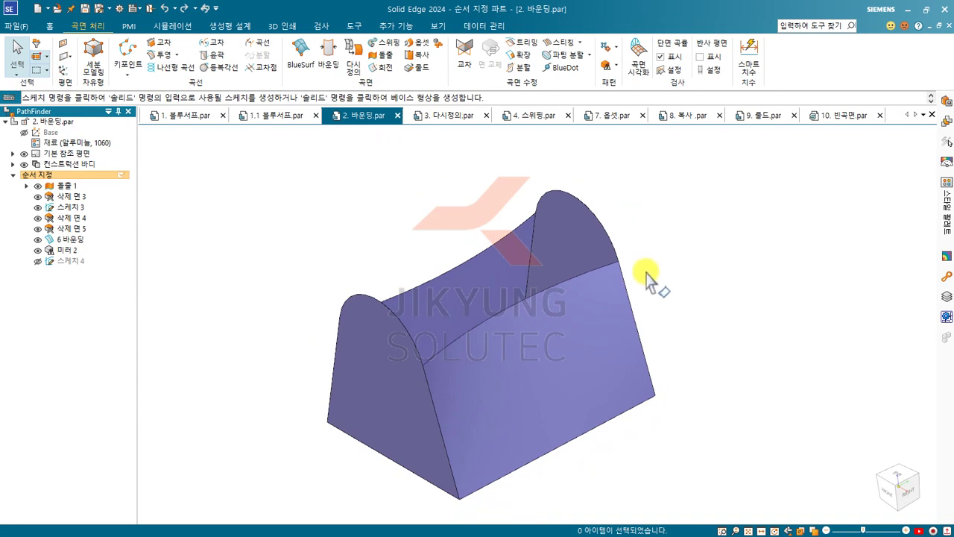
Step: Create a bounded surface across the open top, with edge selection set to 단일 and the four top edges as boundary
left_click(326, 56)
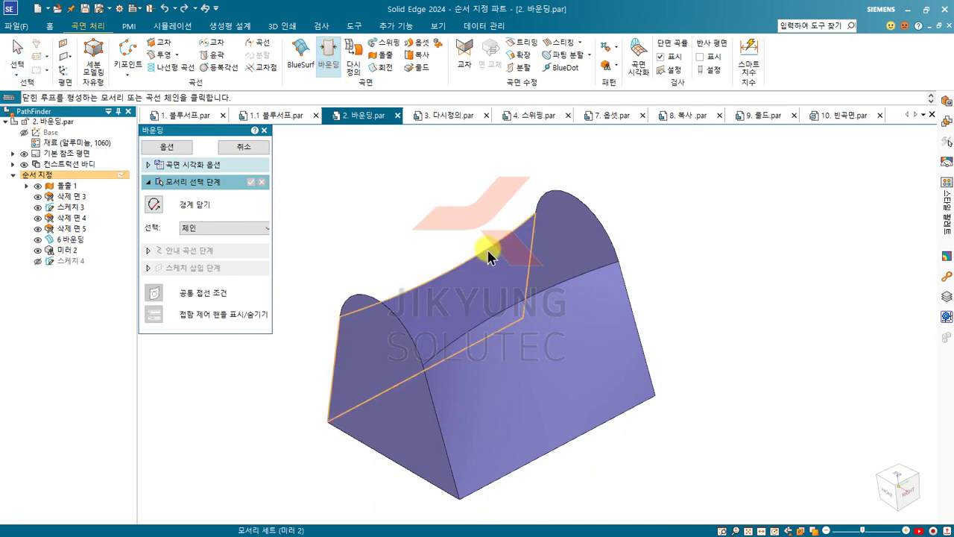
left_click(211, 248)
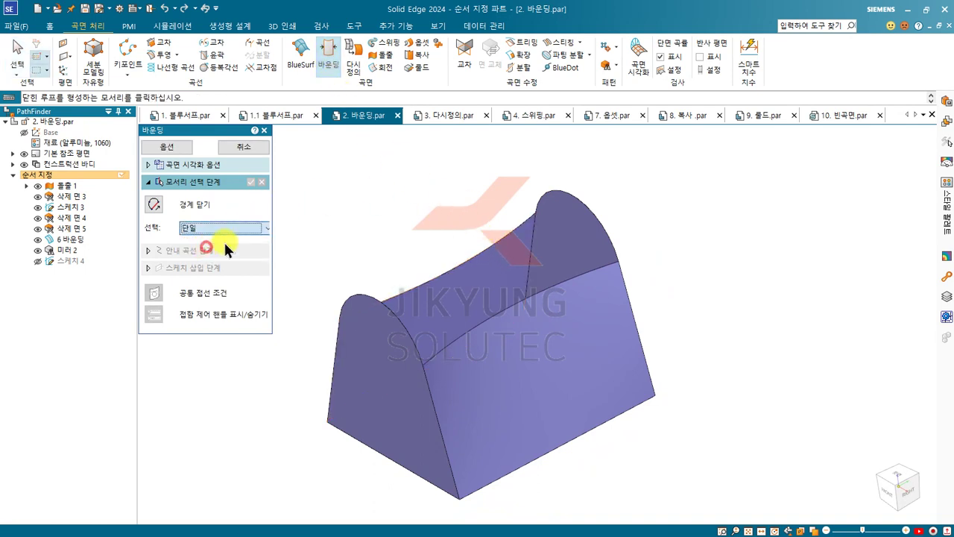
left_click(524, 218)
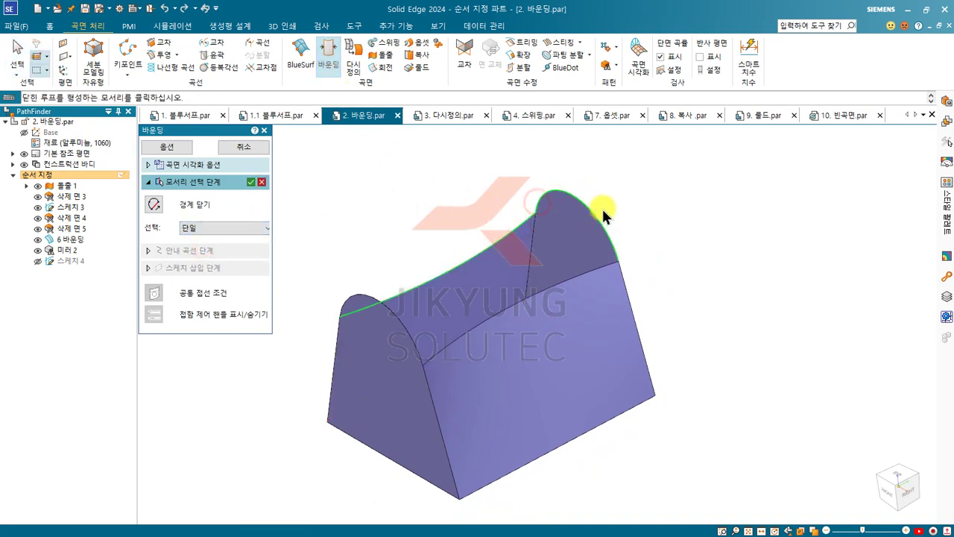
left_click(608, 270)
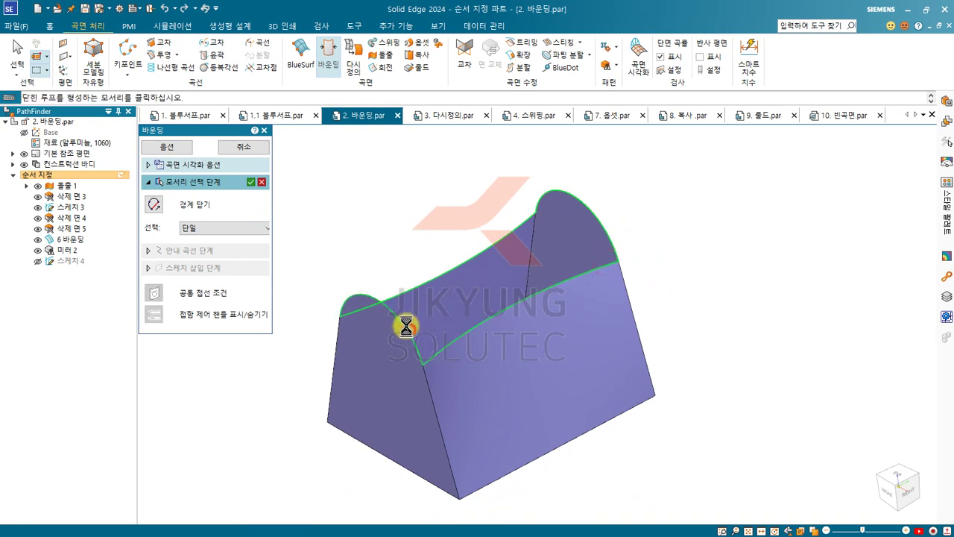
middle_click_drag(436, 303, 442, 342)
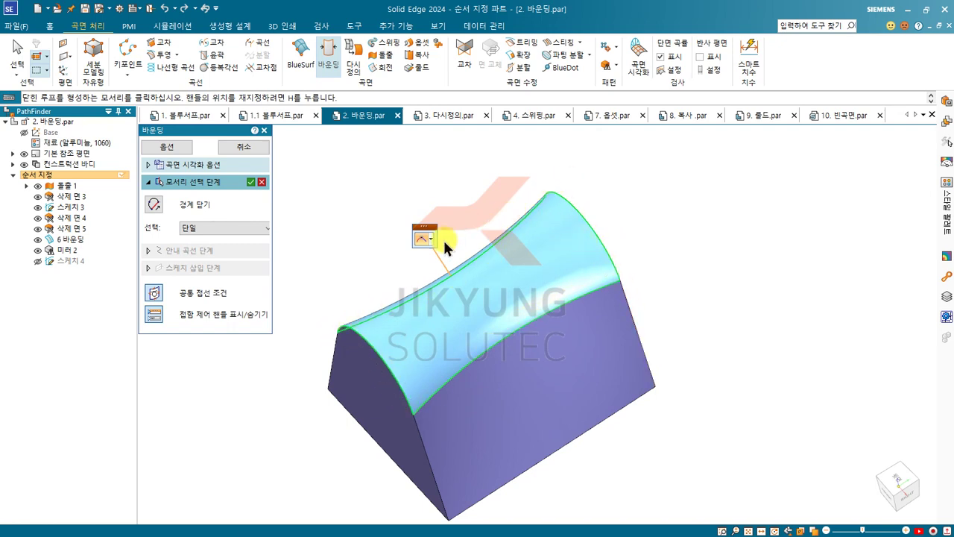
middle_click_drag(333, 303, 330, 168)
right_click(344, 225)
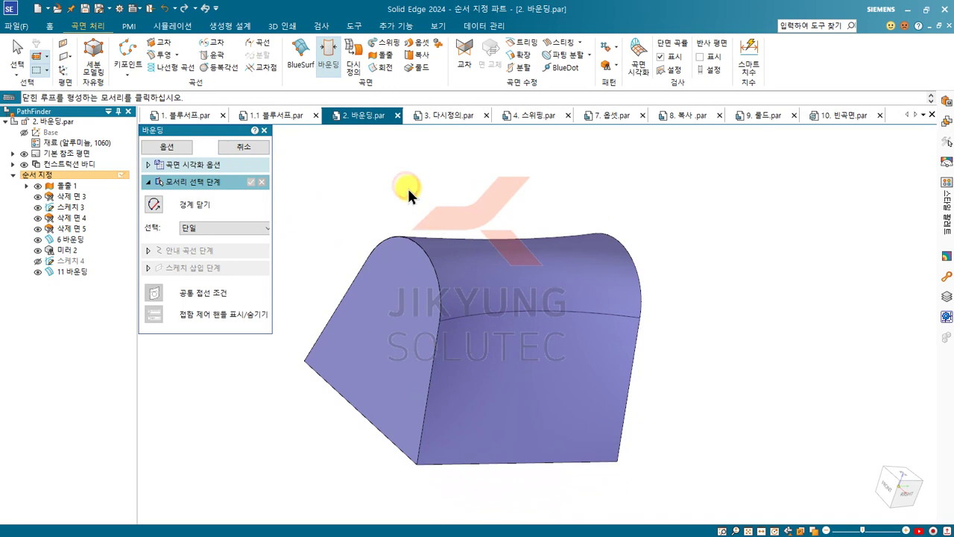
Step: Leave the Bounded command and undo the bounded surface over the top
key("Escape")
key("ctrl+z")
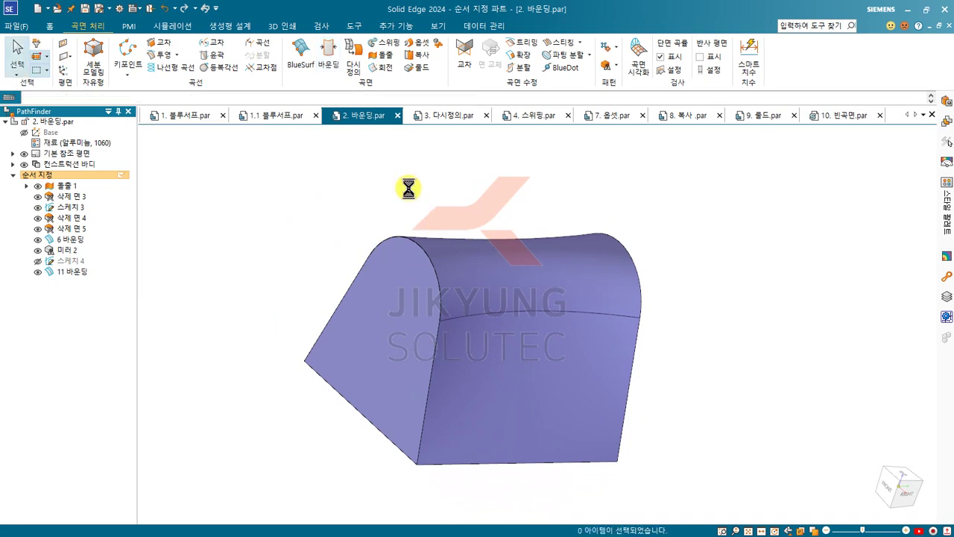
Step: Show the hidden sketch 스케치 4 and create a bounded surface from the four single edges around the open top
left_click(38, 261)
mouse_move(298, 261)
middle_mouse_down()
mouse_move(390, 230)
mouse_move(571, 273)
mouse_move(353, 202)
mouse_move(310, 229)
middle_mouse_up()
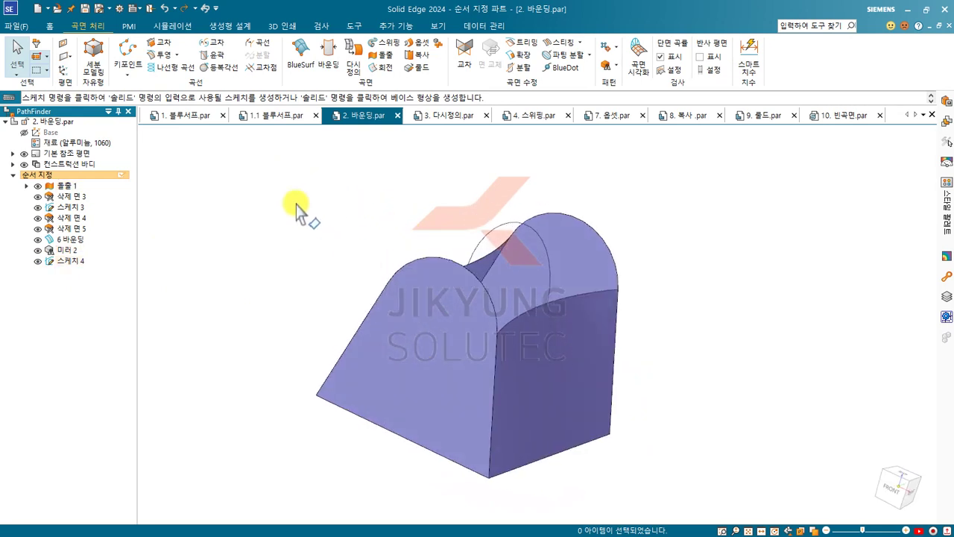
left_click(328, 54)
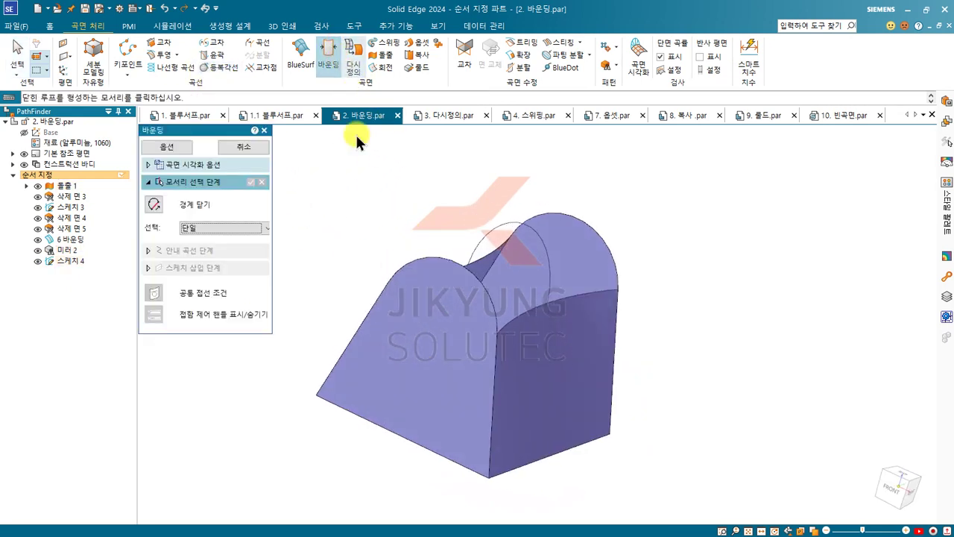
left_click(473, 266)
left_click(555, 216)
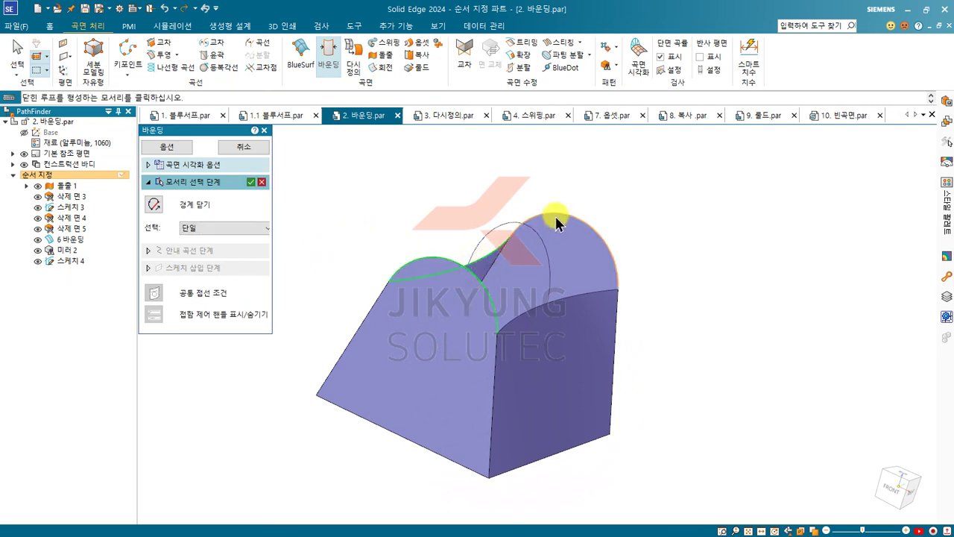
right_click(379, 188)
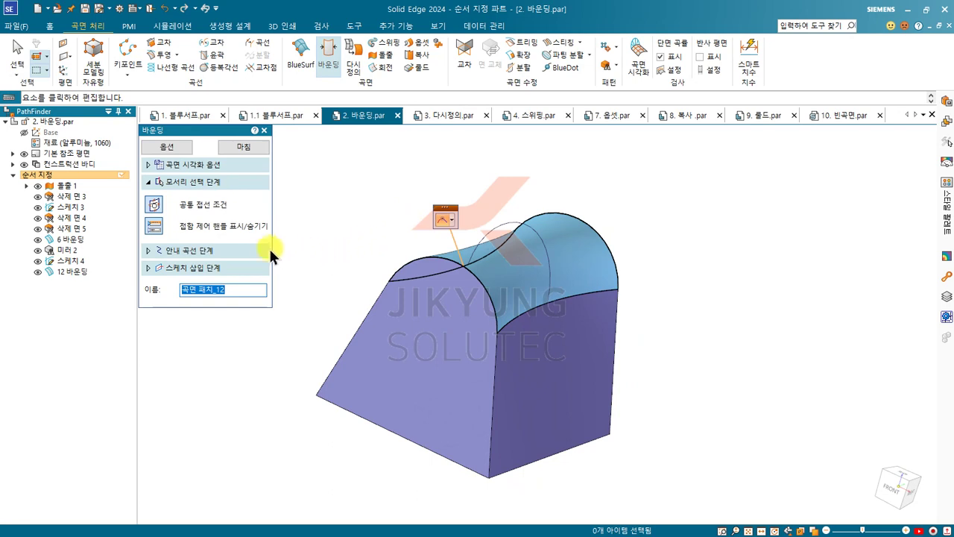
Step: Add the arched curve of 스케치 4 as a guide curve to the bounded surface and finish the feature
left_click(210, 259)
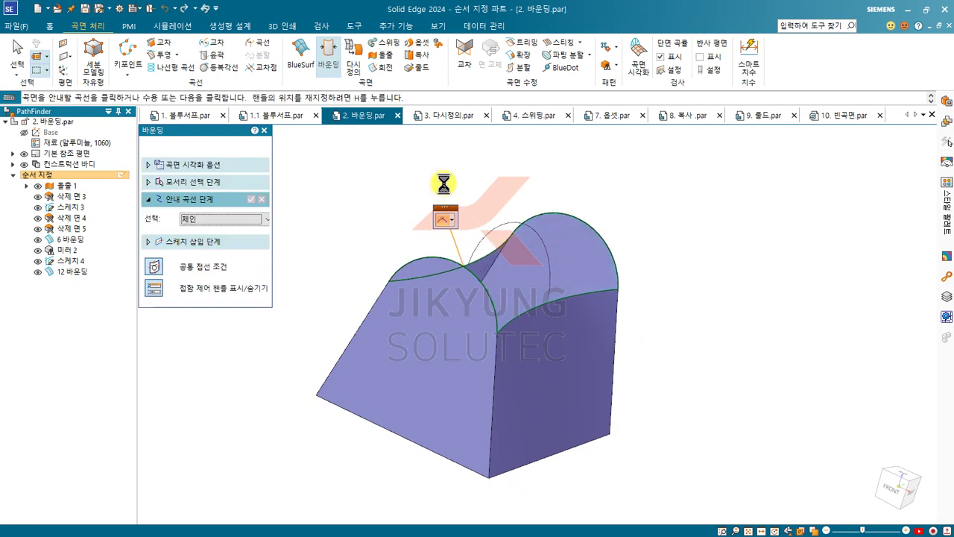
left_click(508, 228)
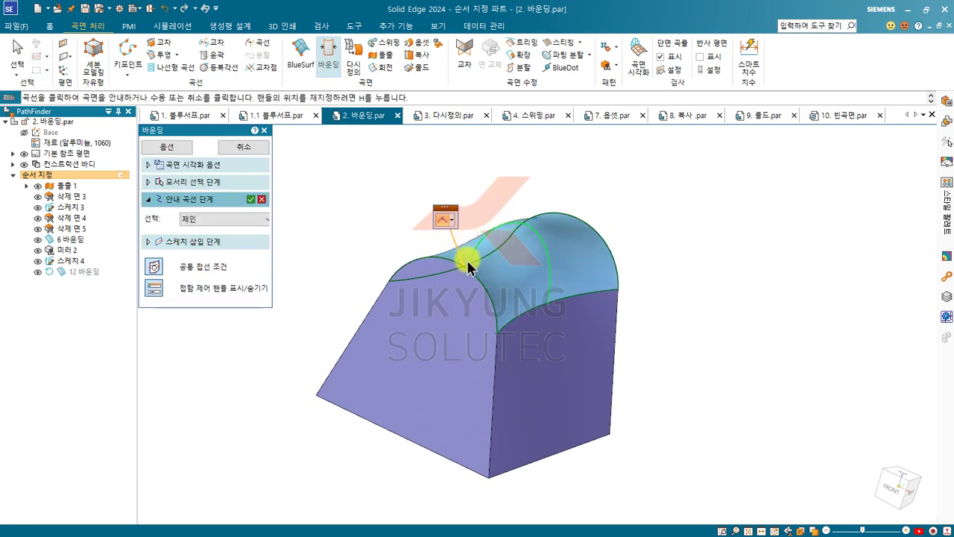
right_click(371, 218)
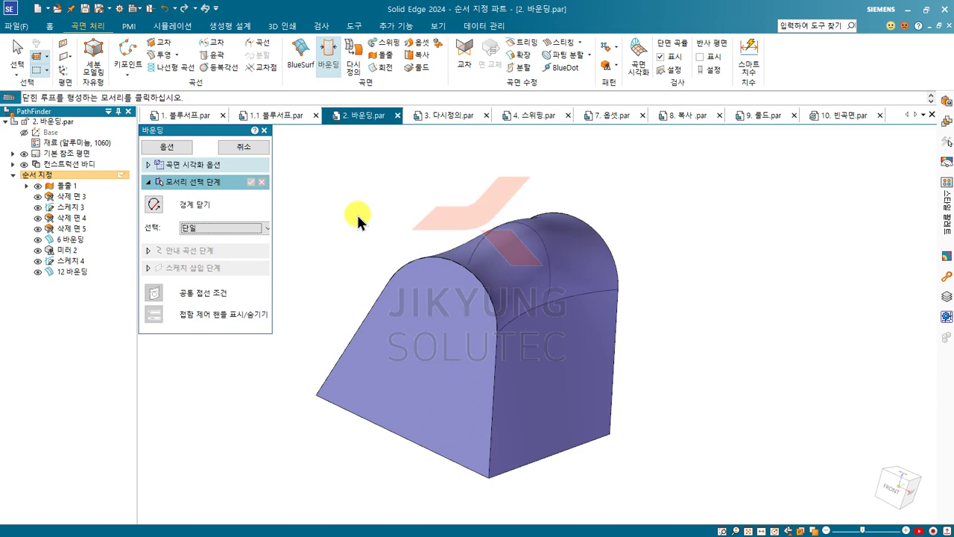
Step: Switch to the 3. 다시정의.par document and look over the split oval area in the middle of the surface
left_click(454, 123)
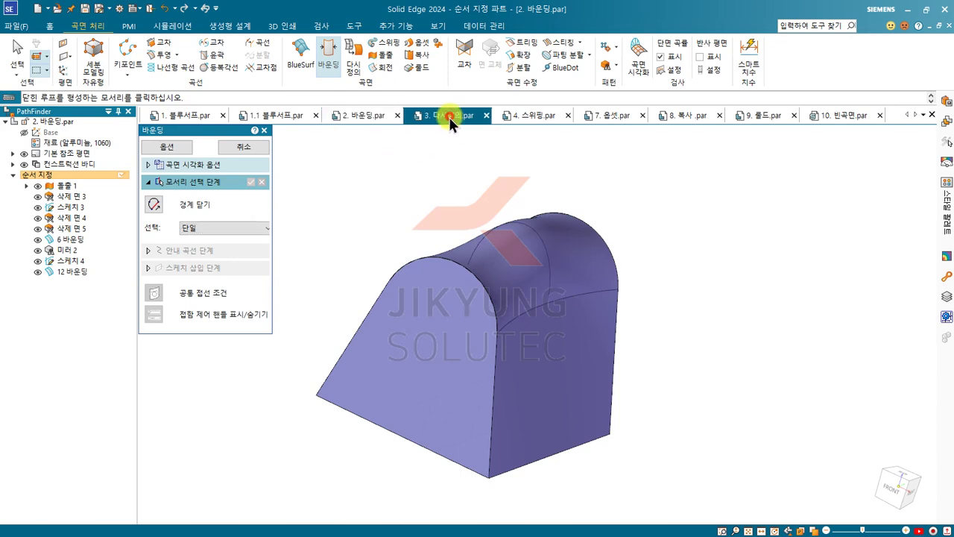
middle_click_drag(440, 230, 389, 257)
scroll(344, 276, "down", 2)
scroll(613, 309, "up", 6)
scroll(418, 302, "down", 3)
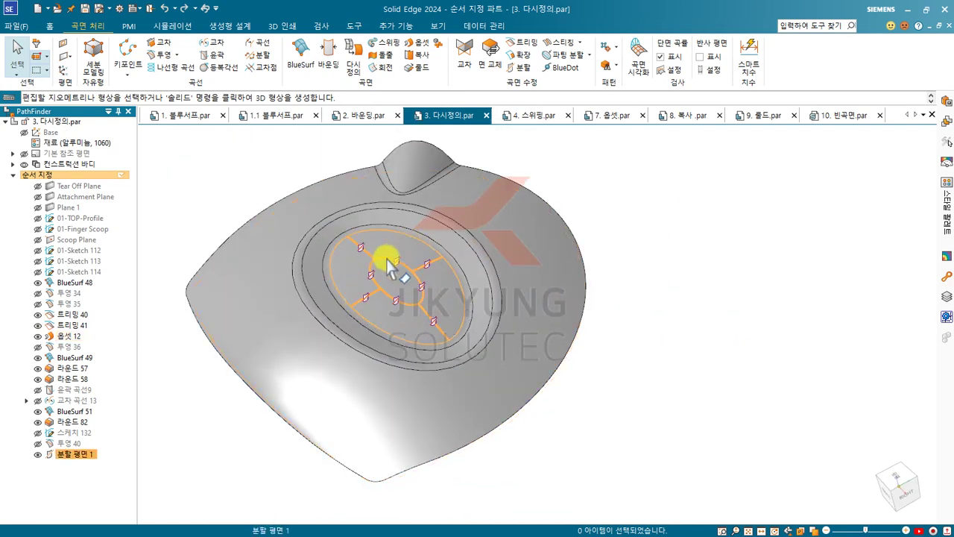
middle_click_drag(383, 251, 379, 224)
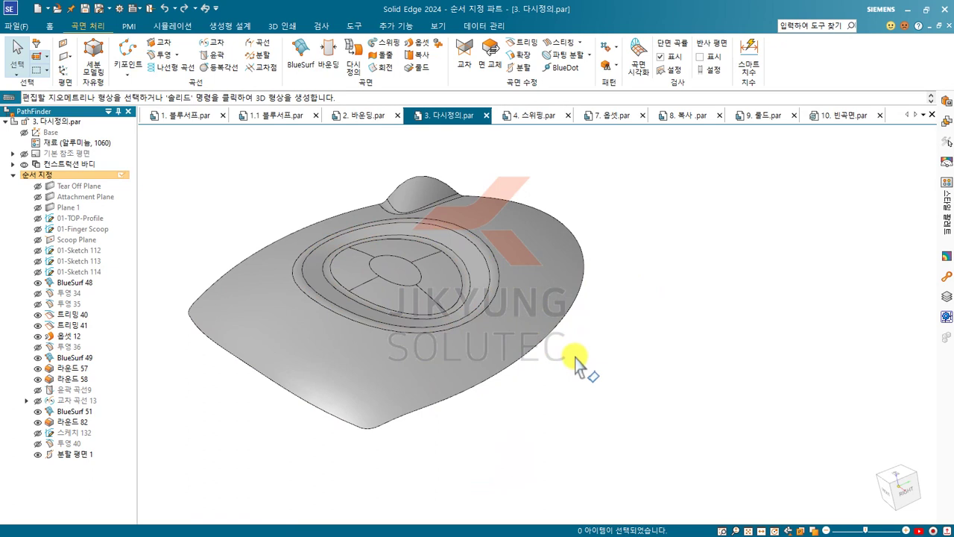
Step: Redefine the four outer segments and the centre ellipse of the split oval area as one single face
left_click(355, 55)
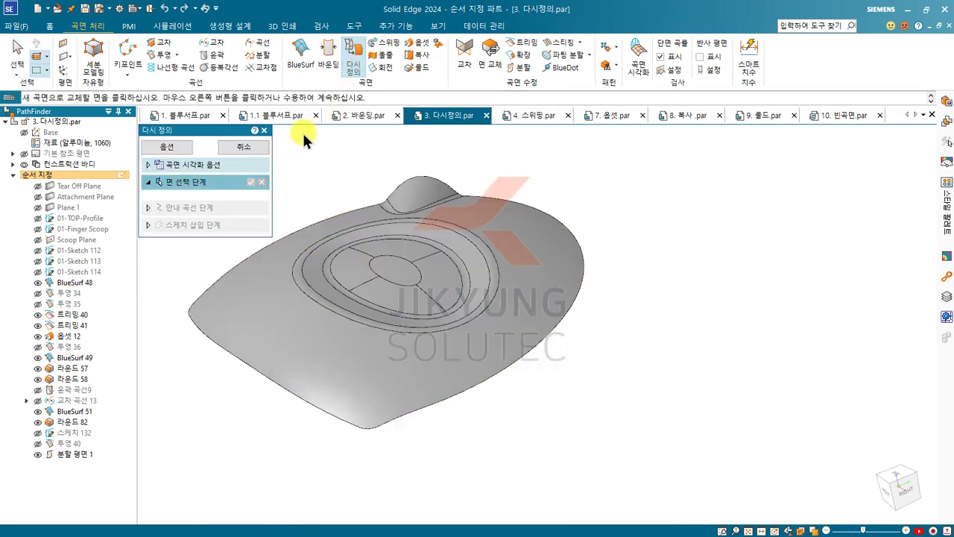
left_click(351, 260)
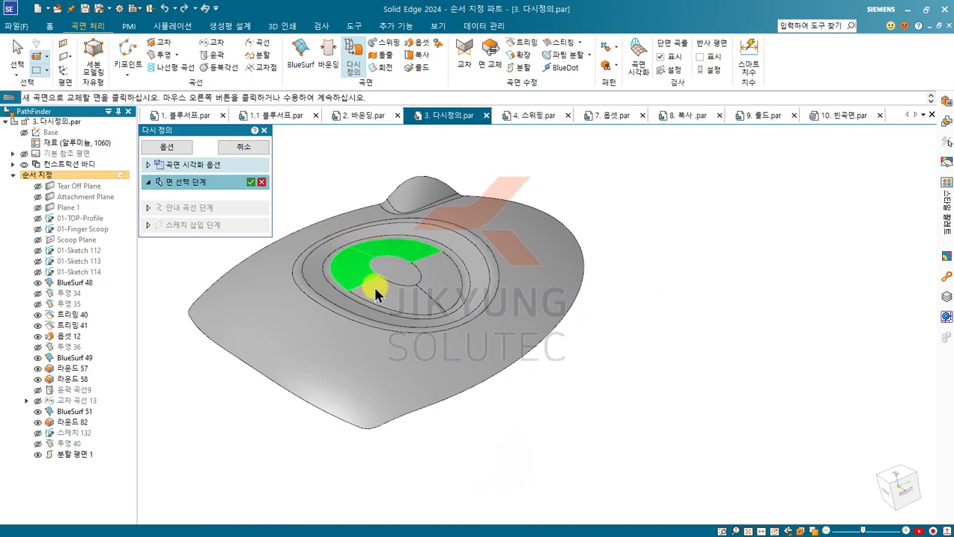
left_click(402, 287)
left_click(432, 275)
left_click(403, 267)
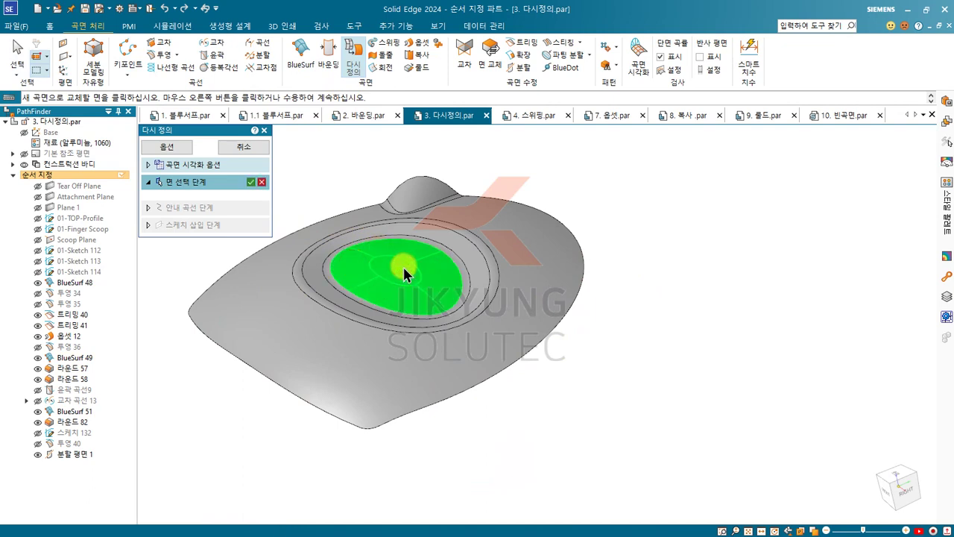
right_click(635, 245)
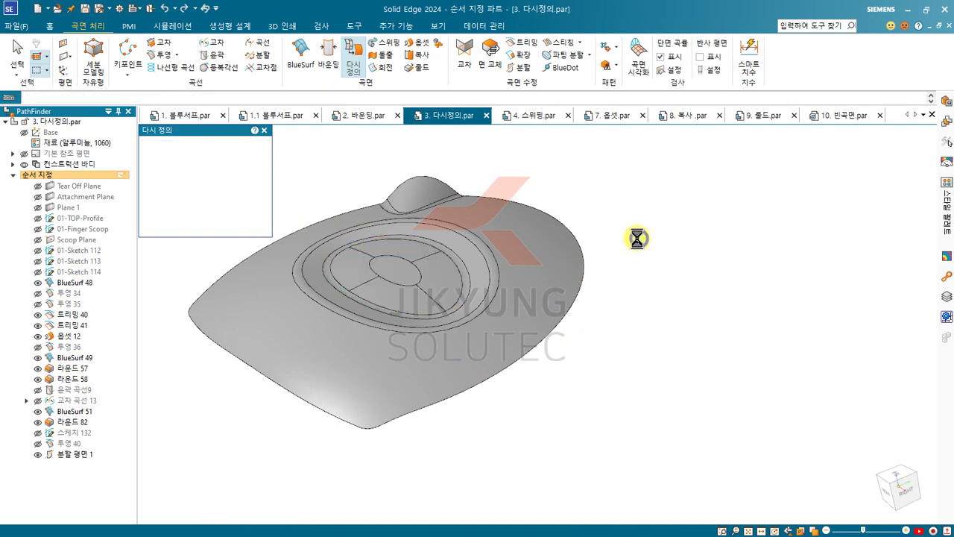
middle_click_drag(377, 256, 505, 246)
left_click(585, 225)
middle_click_drag(541, 217, 526, 241)
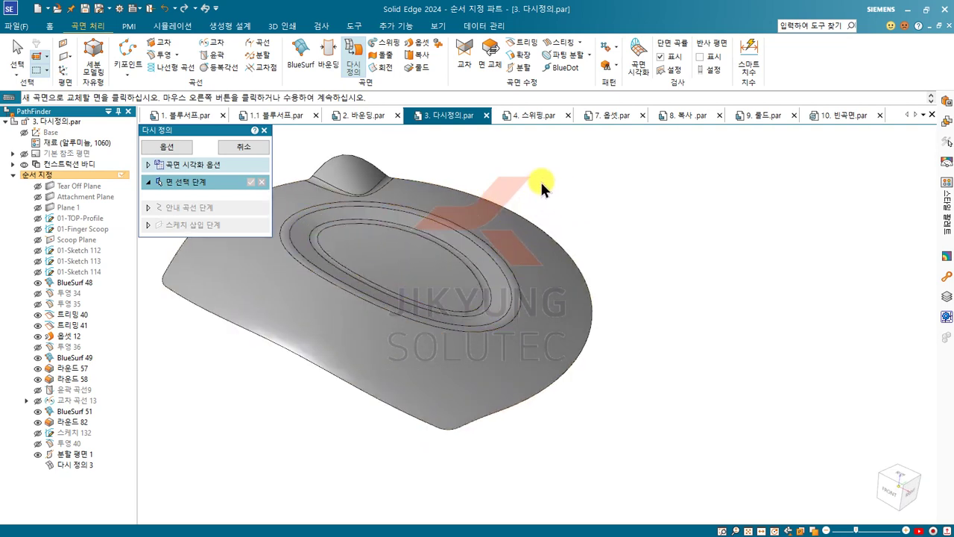
Step: Switch to the 4. 스위핑.par document and bring up the surfacing commands
left_click(527, 119)
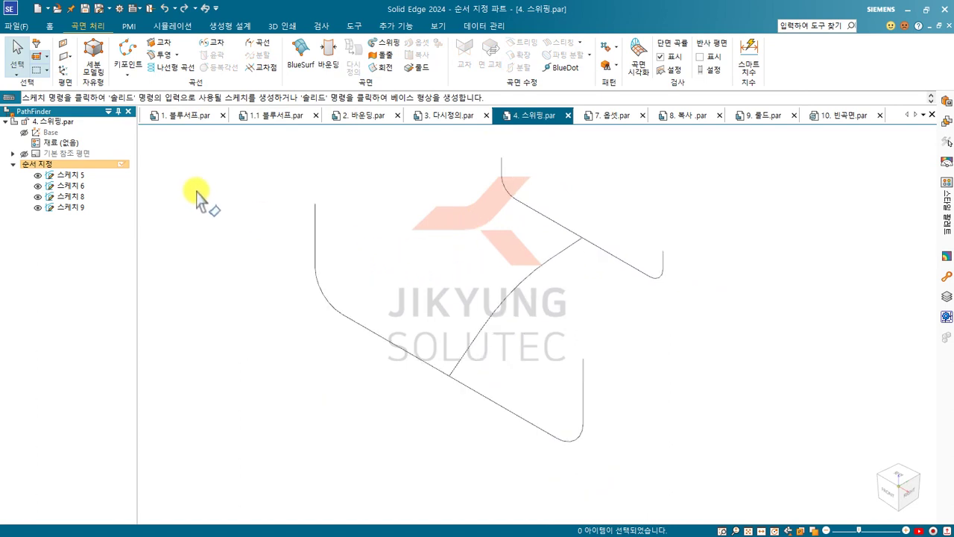
left_click(50, 29)
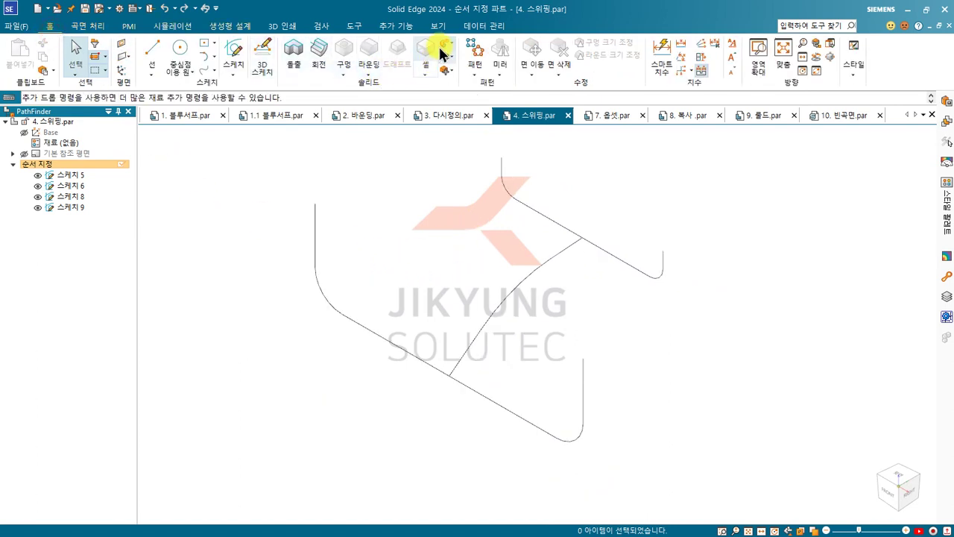
left_click(98, 28)
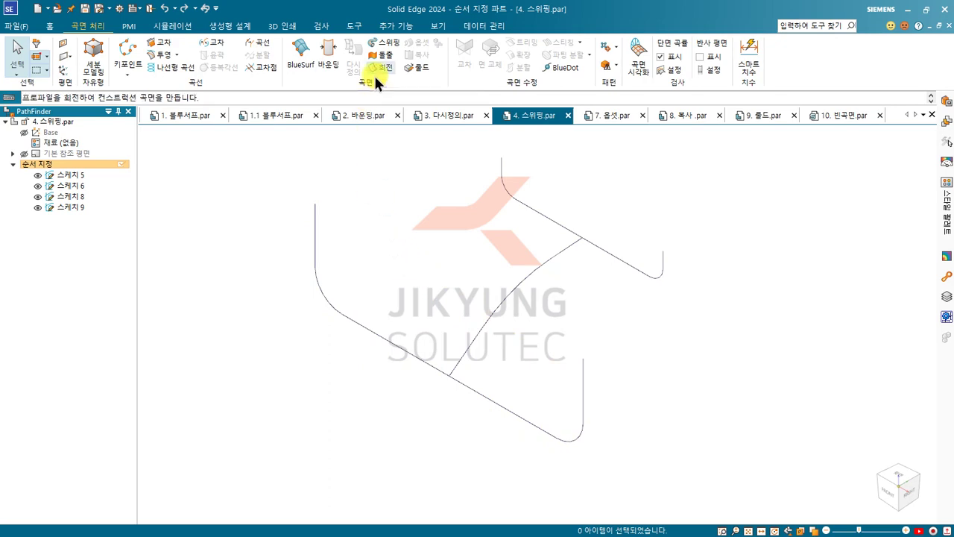
Step: Sweep a surface with the 단일 경로 및 단면 type, using the connecting curve as path and the larger U-shaped profile as section
left_click(386, 50)
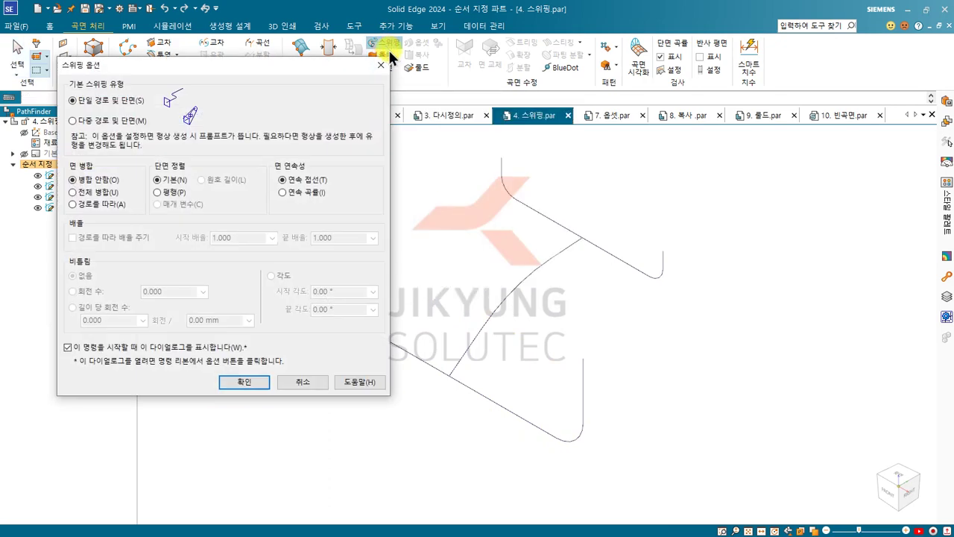
left_click(244, 382)
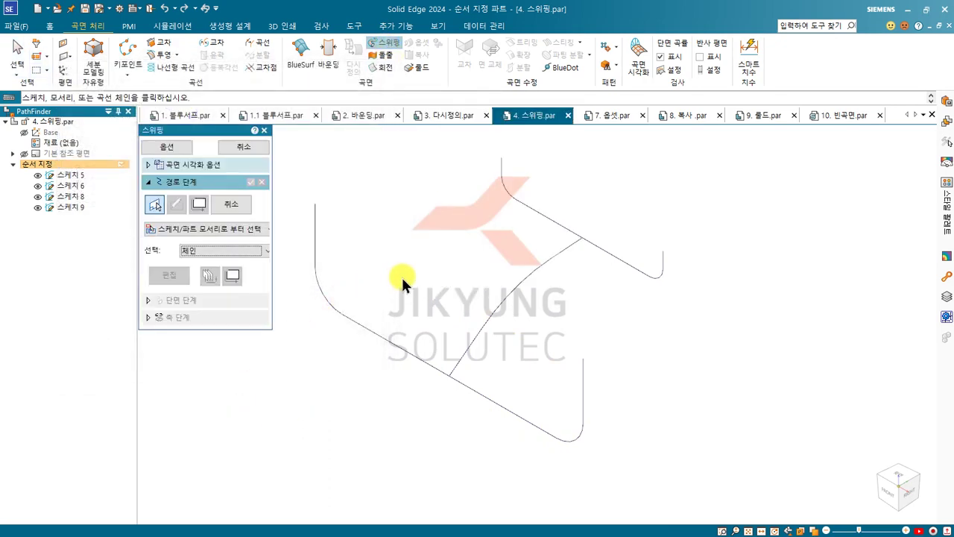
left_click(466, 354)
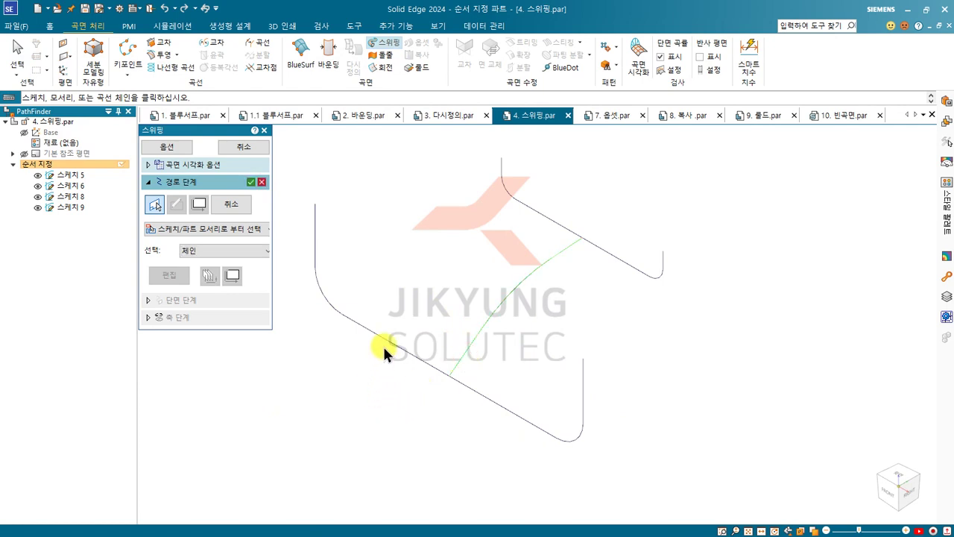
right_click(400, 252)
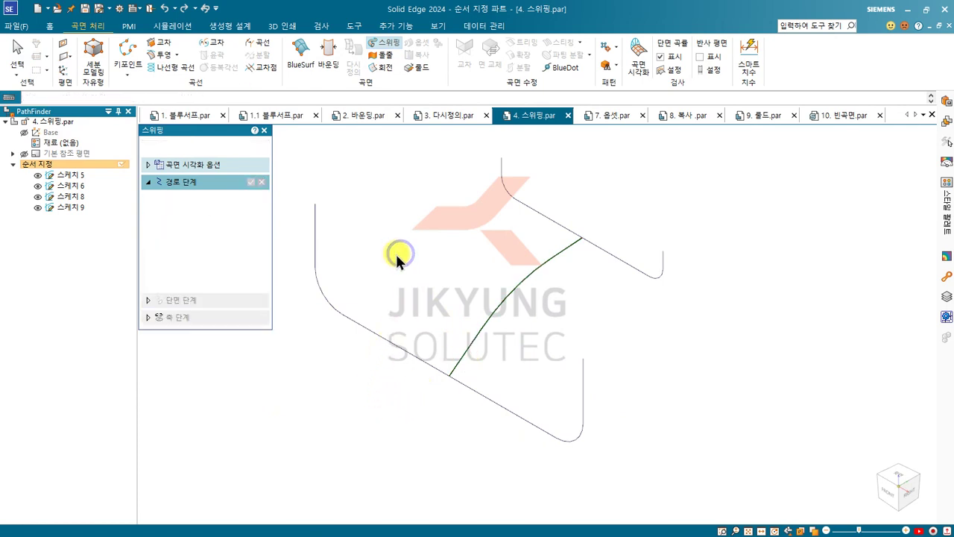
left_click(316, 251)
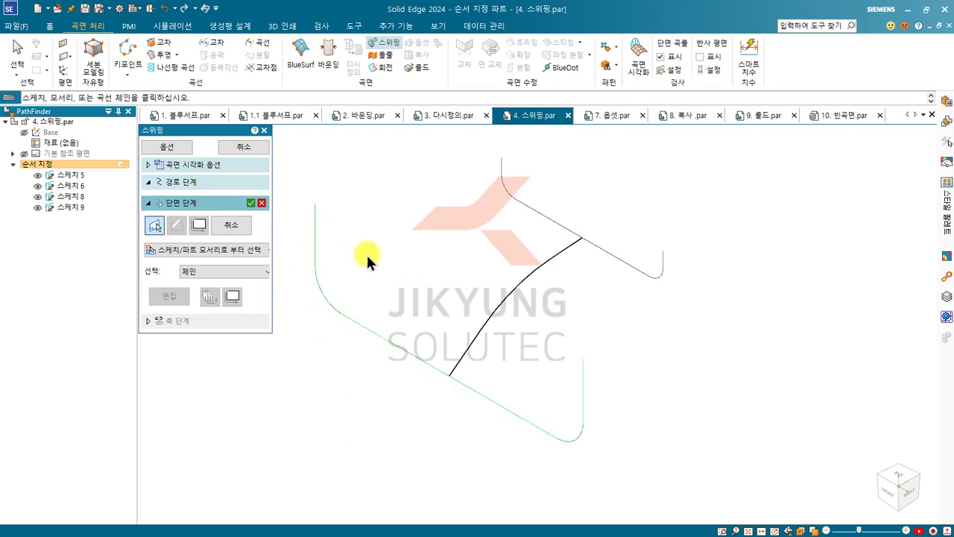
right_click(412, 259)
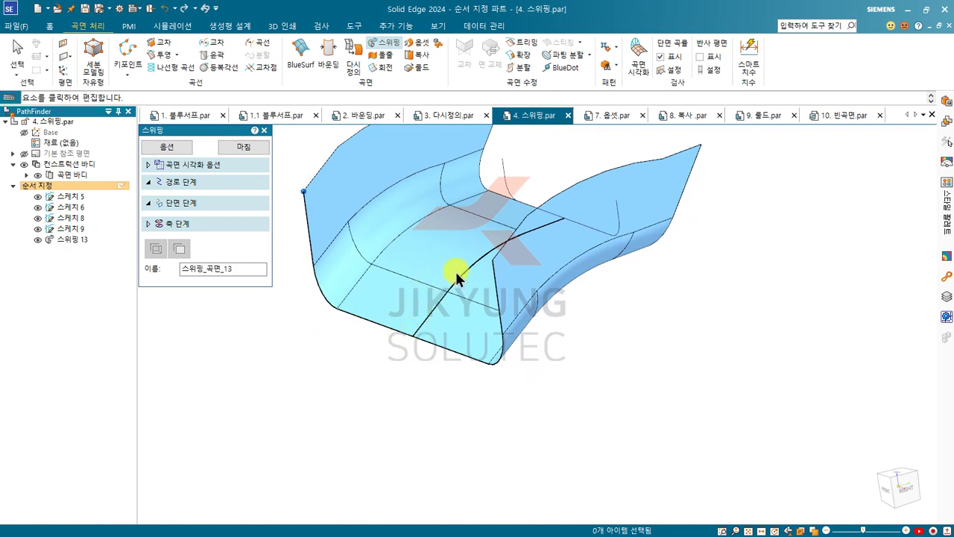
Step: Inspect the swept surface from several angles, leave the Sweep command and undo the sweep
middle_click_drag(456, 277, 419, 251)
middle_click_drag(516, 229, 456, 279)
scroll(460, 387, "down", 2)
middle_click_drag(412, 258, 417, 288, "shift")
scroll(418, 287, "up", 2)
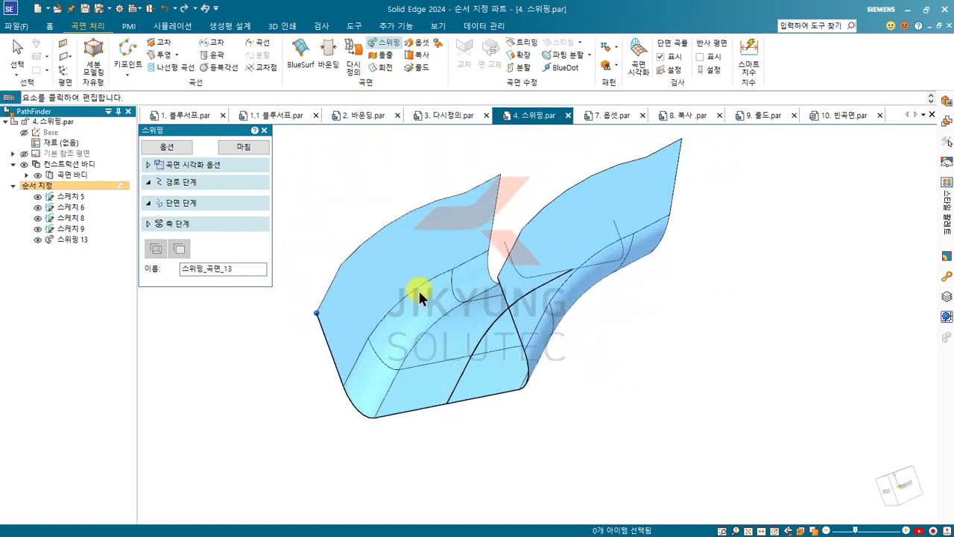
key("Escape")
key("ctrl+z")
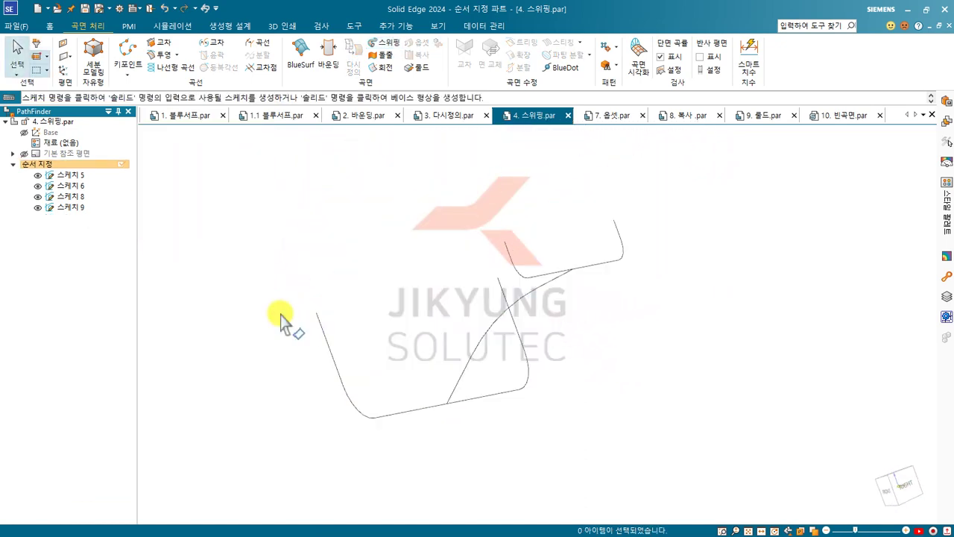
Step: Start a new surface sweep with the 다중 경로 및 단면 type and 연속 접선 face continuity
mouse_move(437, 284)
middle_mouse_down()
mouse_move(399, 253)
mouse_move(380, 292)
mouse_move(396, 291)
middle_mouse_up()
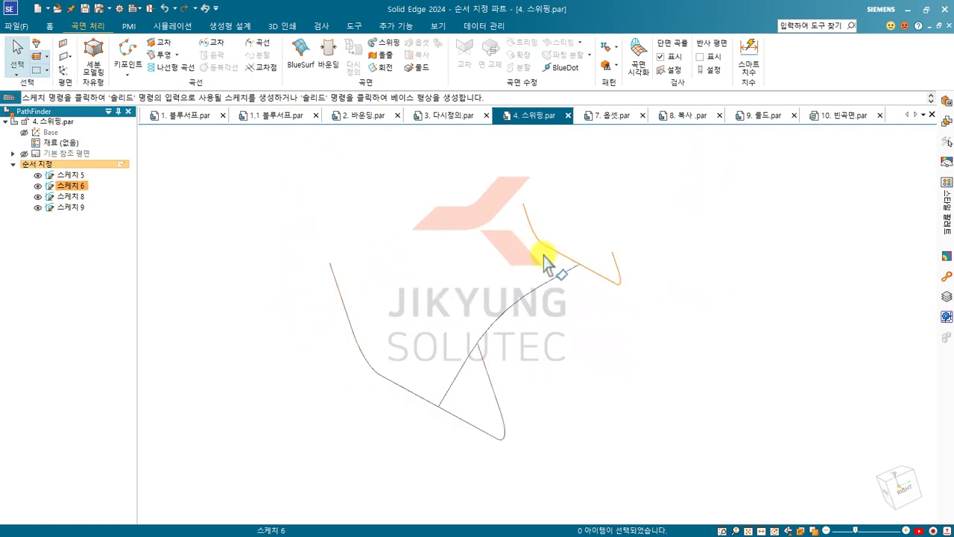
left_click(411, 233)
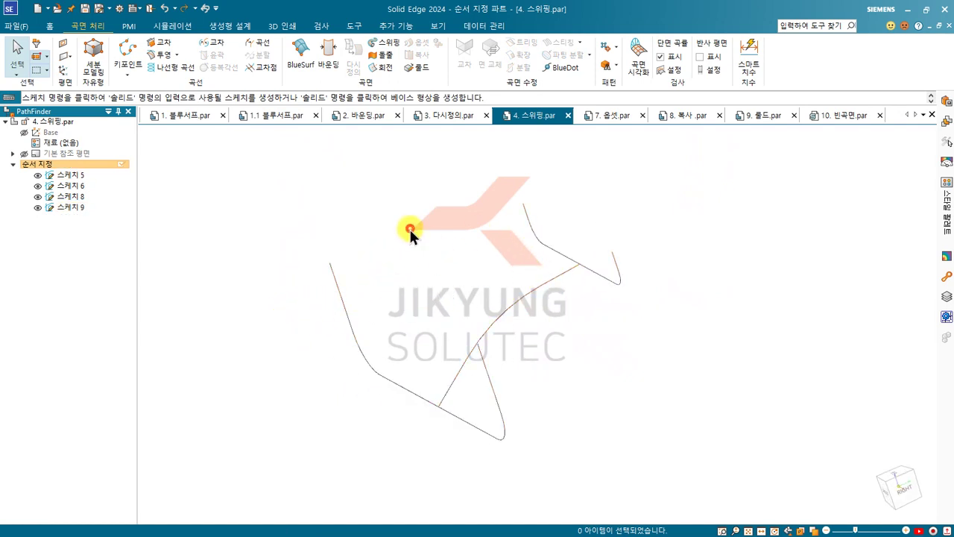
left_click(381, 48)
left_click(284, 180)
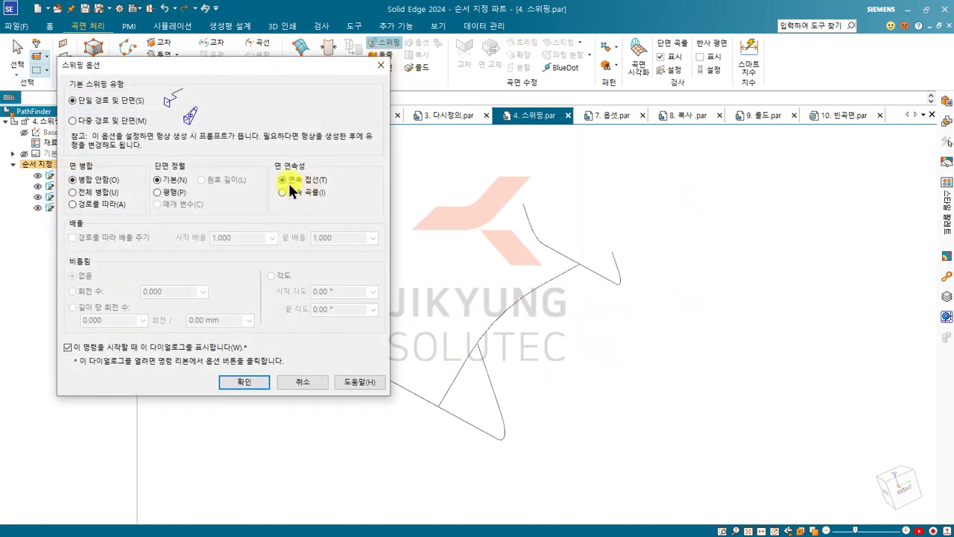
left_click(113, 121)
left_click(237, 380)
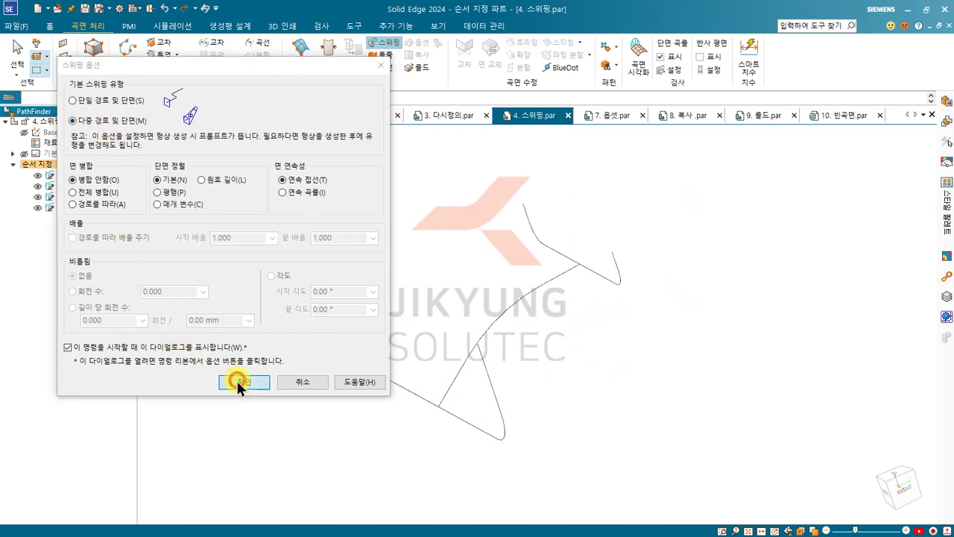
Step: Use the curve connecting the two U-shaped profiles as the only sweep path and proceed to the cross sections
left_click(455, 388)
right_click(404, 279)
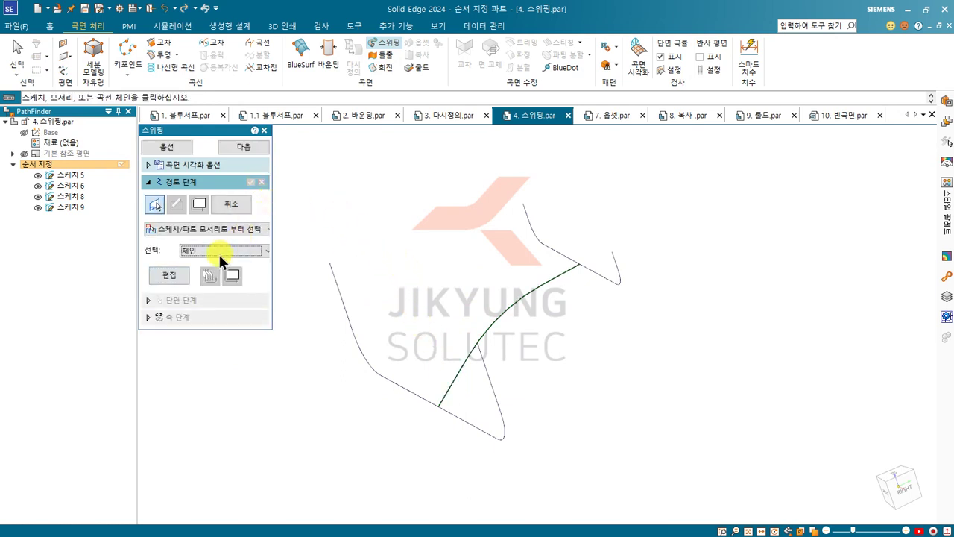
right_click(332, 216)
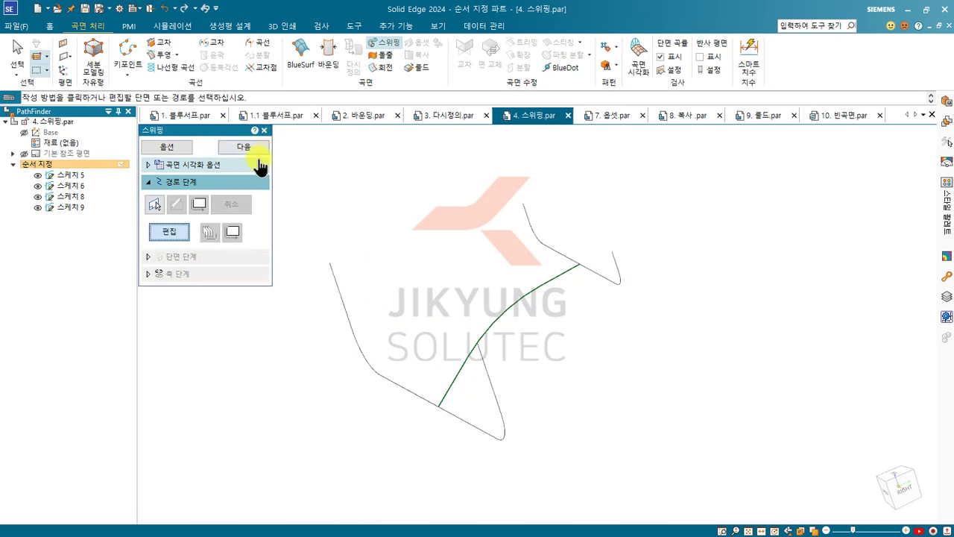
left_click(236, 148)
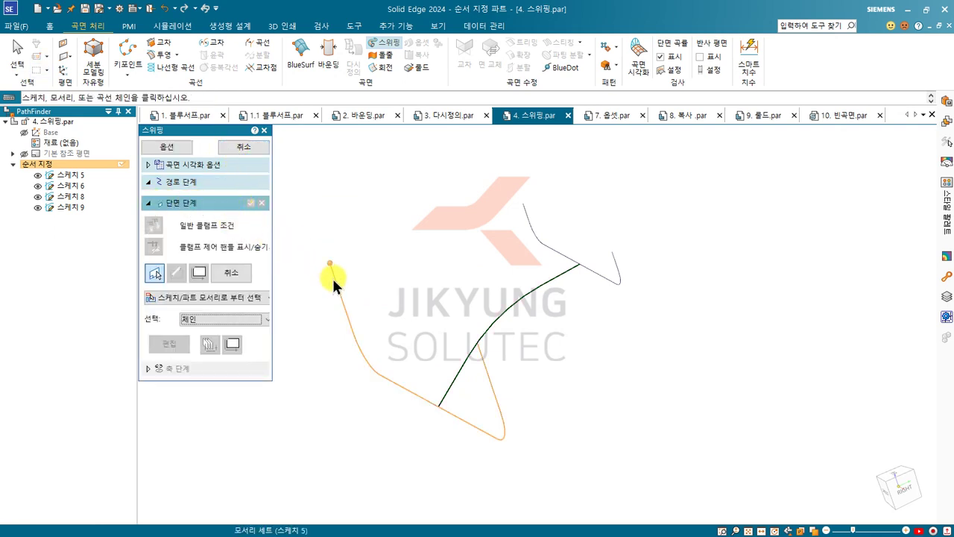
Step: Set the larger and the smaller U-shaped profiles as the two cross sections and generate the swept surface between them
left_click(333, 276)
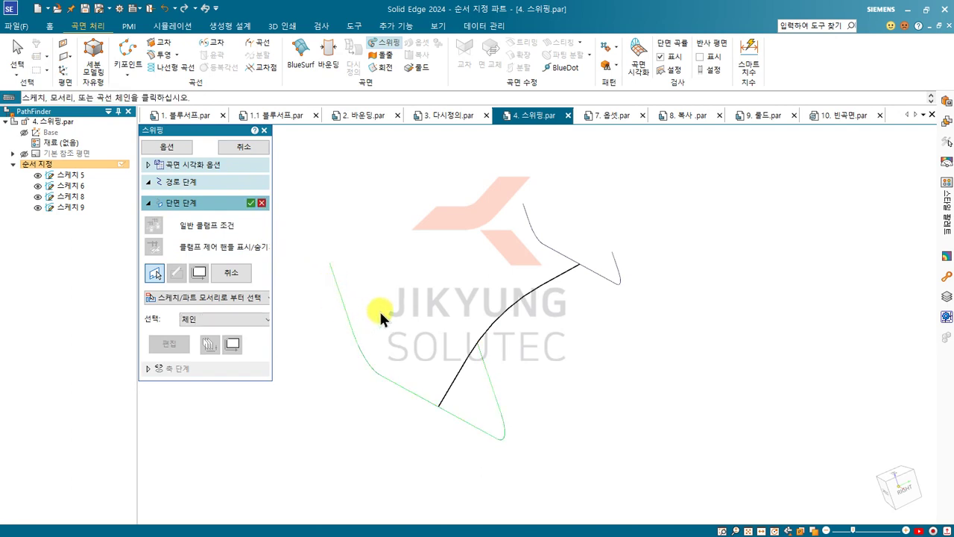
right_click(399, 248)
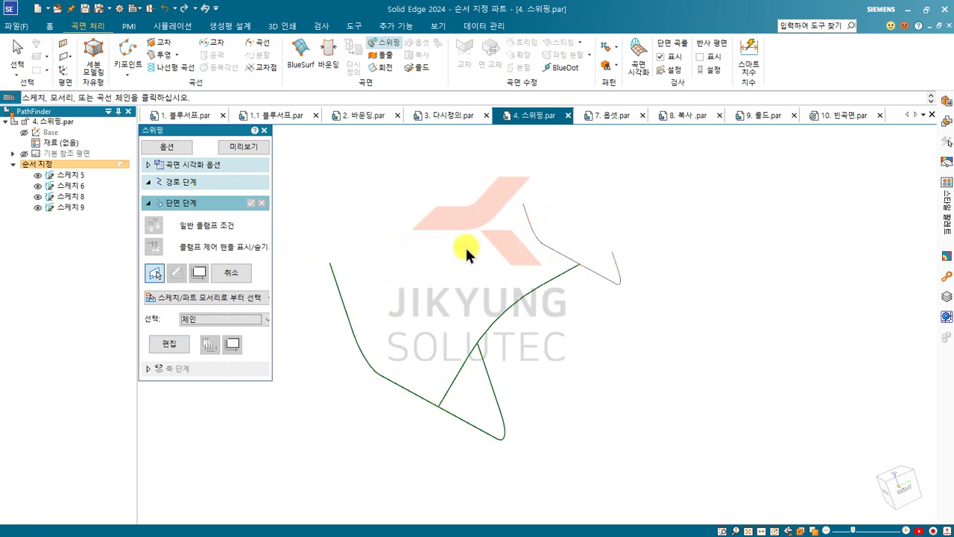
left_click(527, 212)
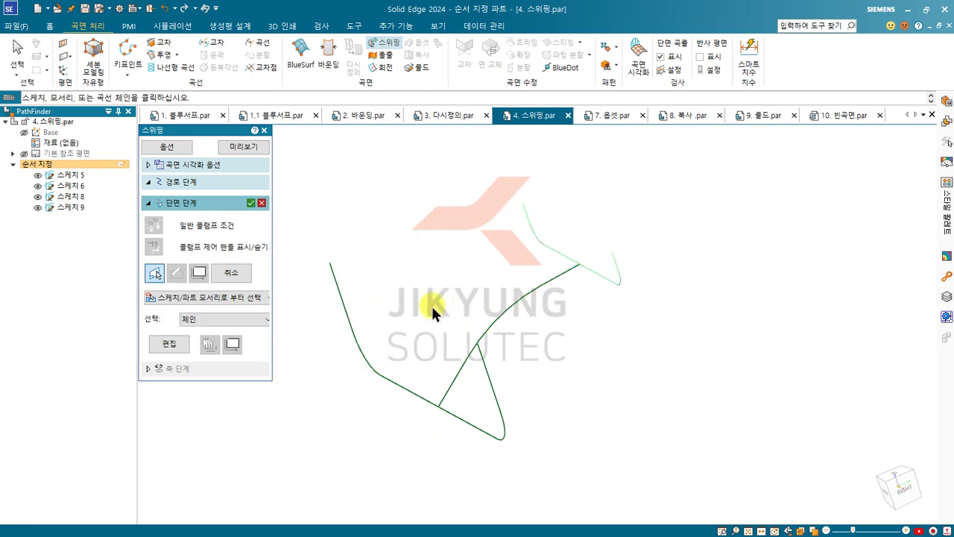
right_click(431, 302)
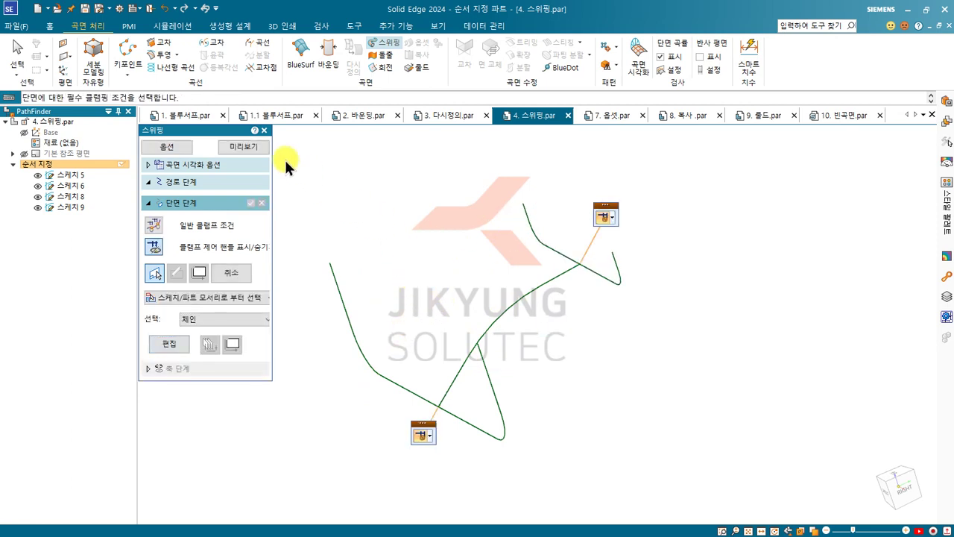
right_click(359, 178)
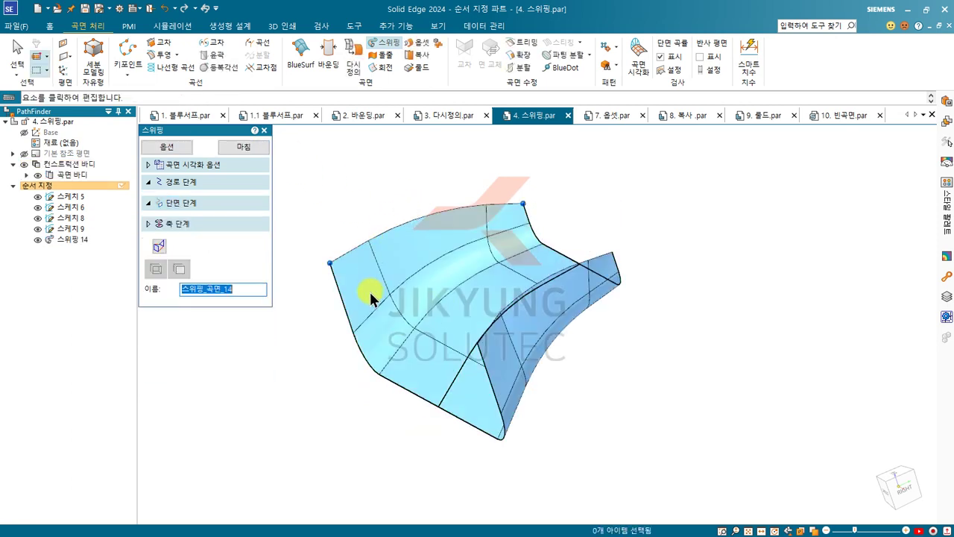
middle_click_drag(372, 299, 365, 278)
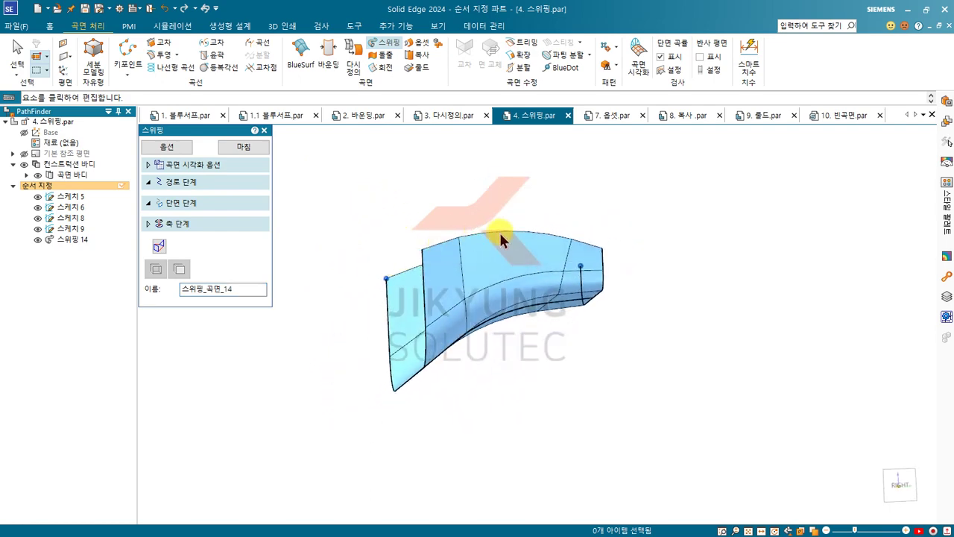
Step: Accept the swept surface between the two U-shaped profiles and leave the Sweep command
middle_click_drag(500, 237, 359, 242)
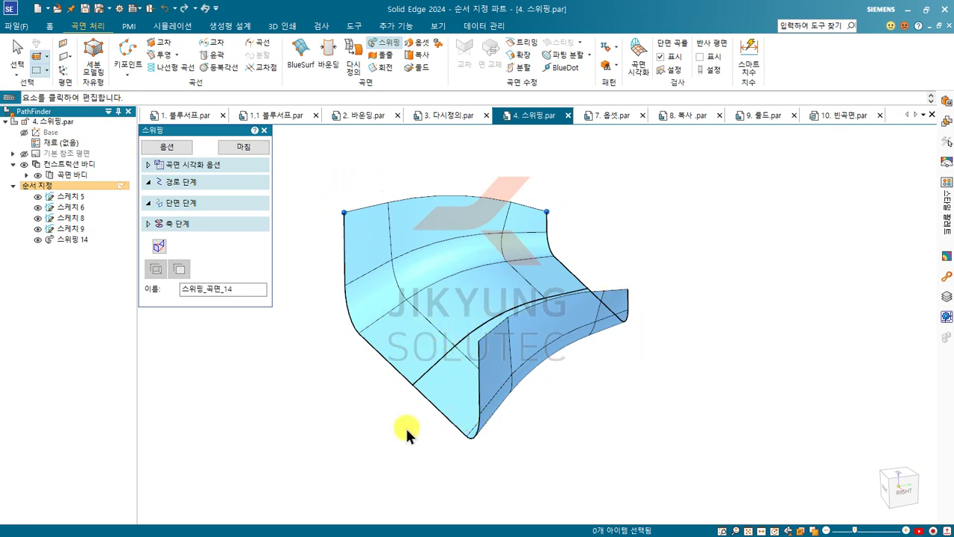
right_click(336, 387)
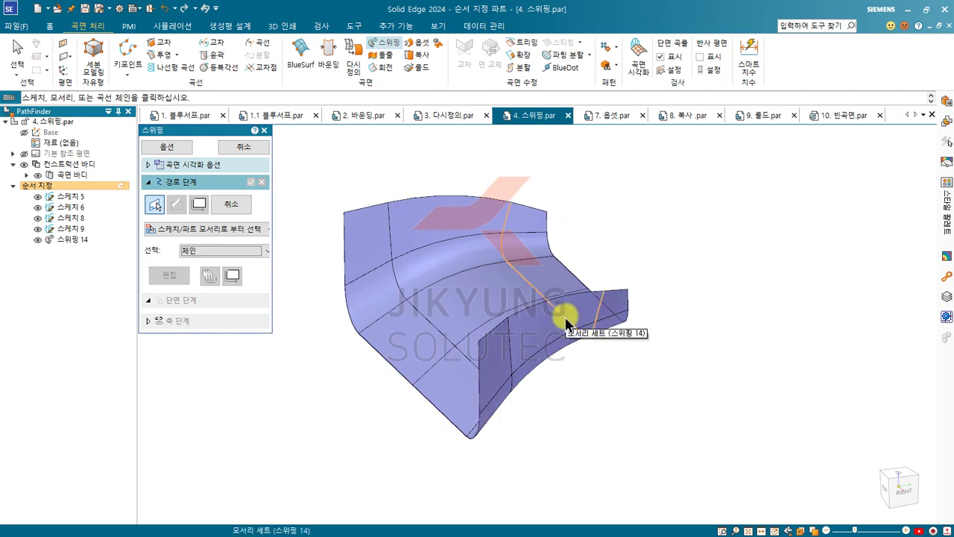
key("Escape")
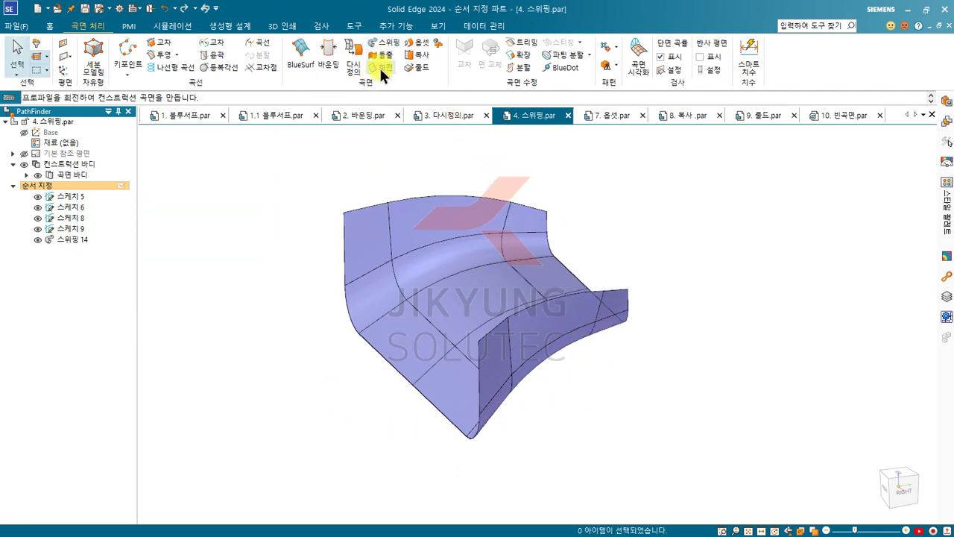
middle_click_drag(661, 276, 533, 271, "shift")
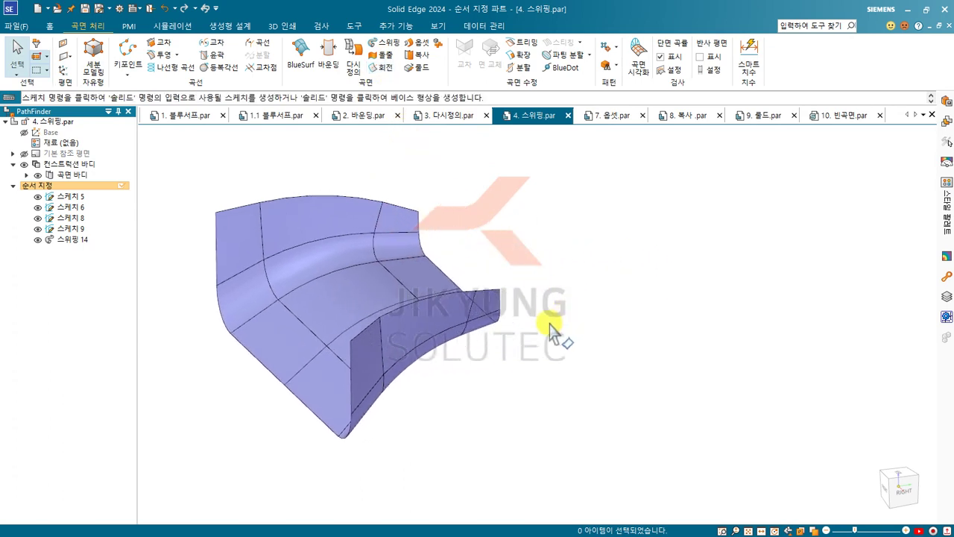
scroll(445, 321, "down", 2)
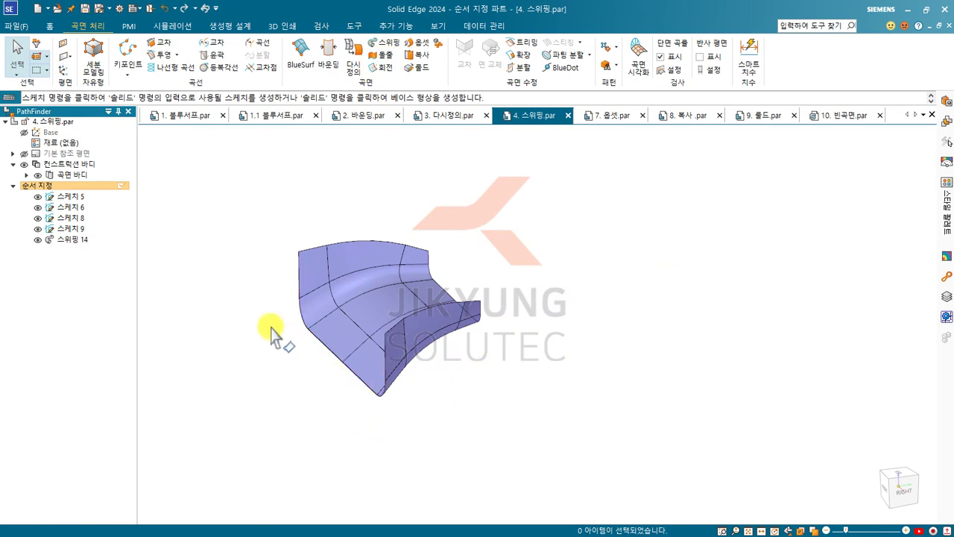
middle_click_drag(530, 310, 497, 303, "shift")
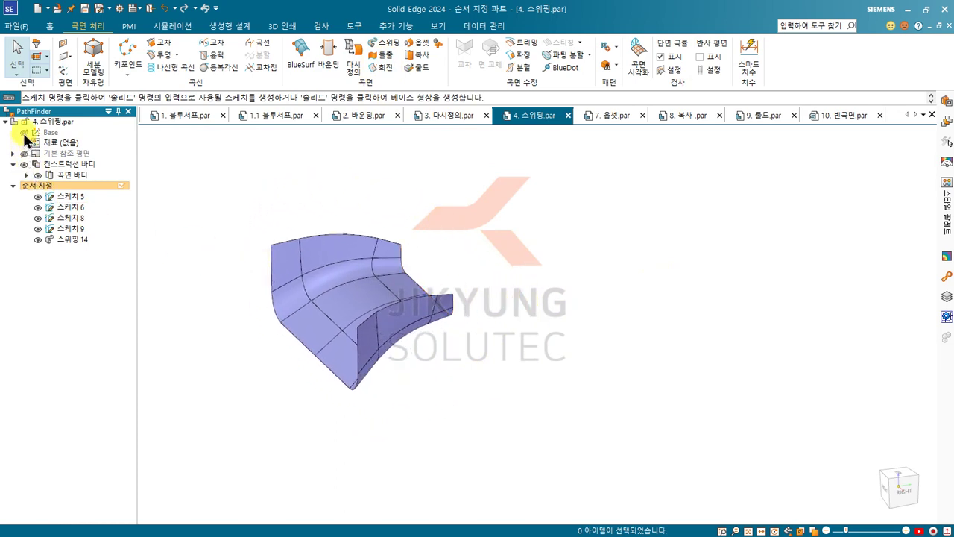
Step: Show the Base coordinate system and hide 스케치 5, 6, 8 and 9 together with the swept surface 스위핑 14
left_click(38, 197)
left_click(38, 207)
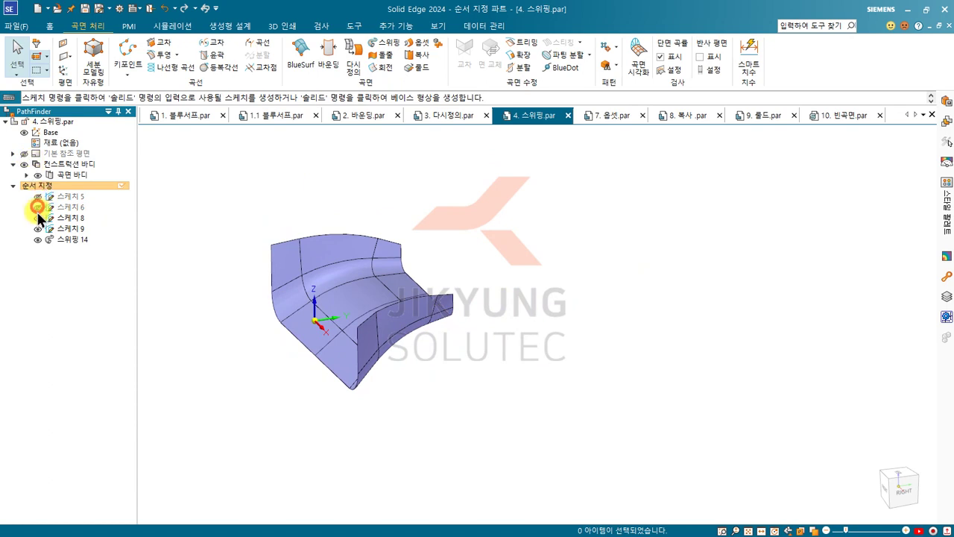
left_click(38, 218)
left_click(38, 228)
left_click(39, 239)
mouse_move(289, 241)
middle_mouse_down("shift")
mouse_move(328, 243)
mouse_move(296, 247)
middle_mouse_up("shift")
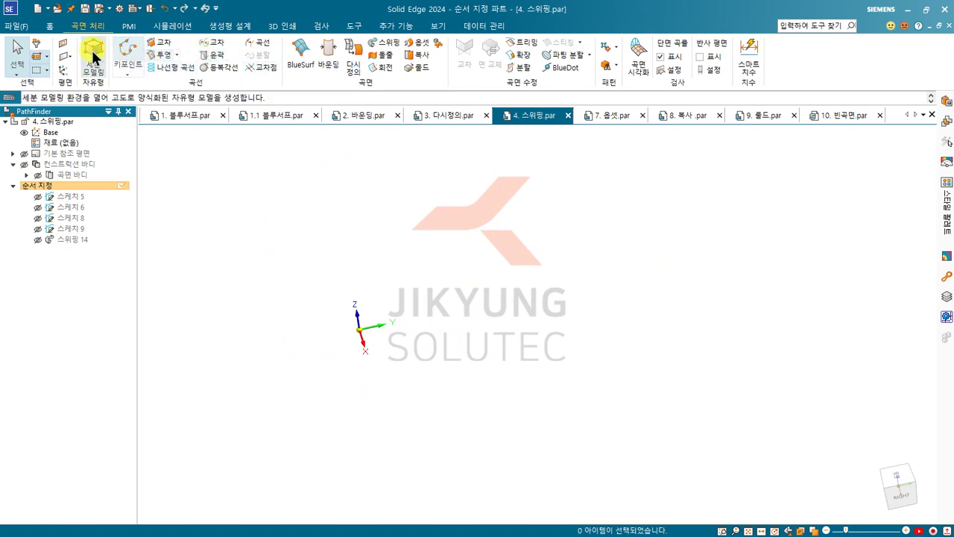
Step: Start an extruded surface with the 일치 평면 option and open its profile sketch on the Base XY plane
left_click(382, 61)
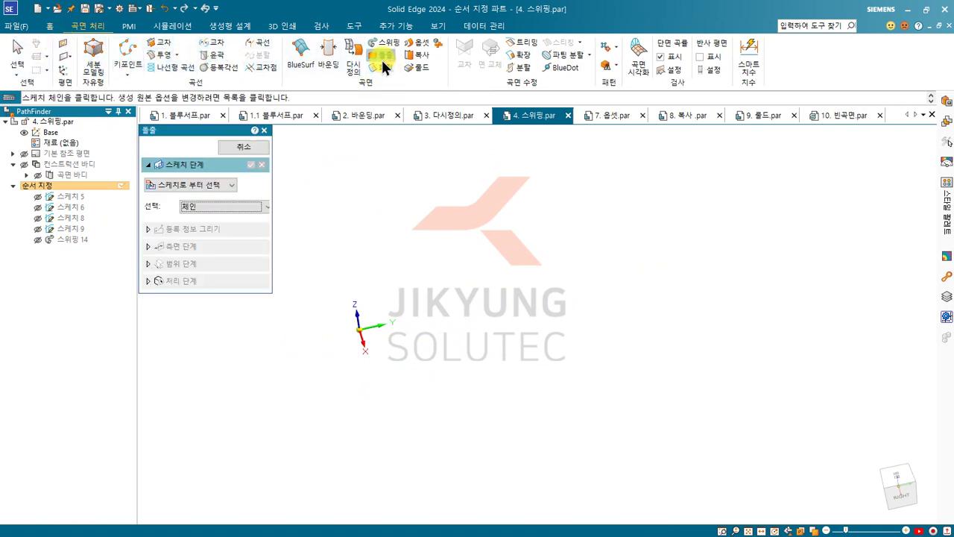
left_click(168, 186)
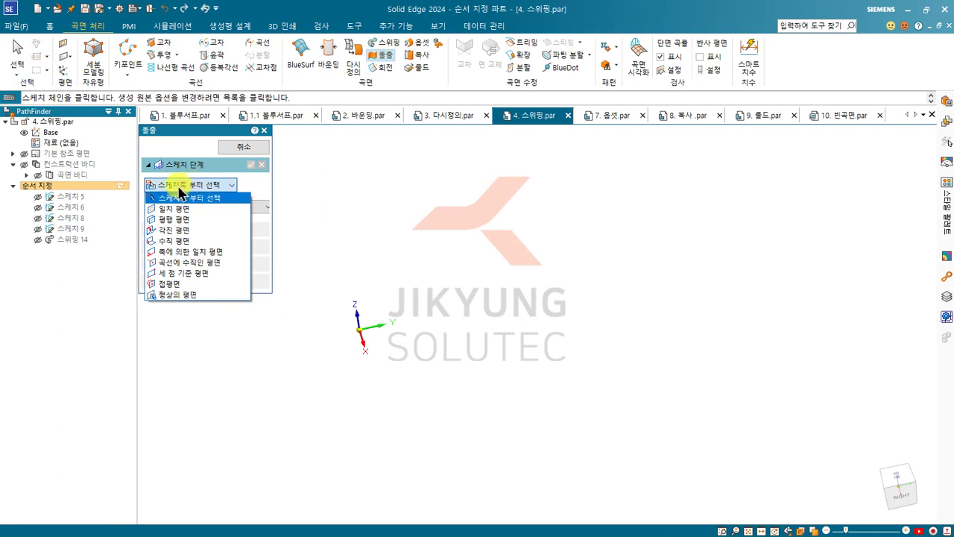
left_click(173, 208)
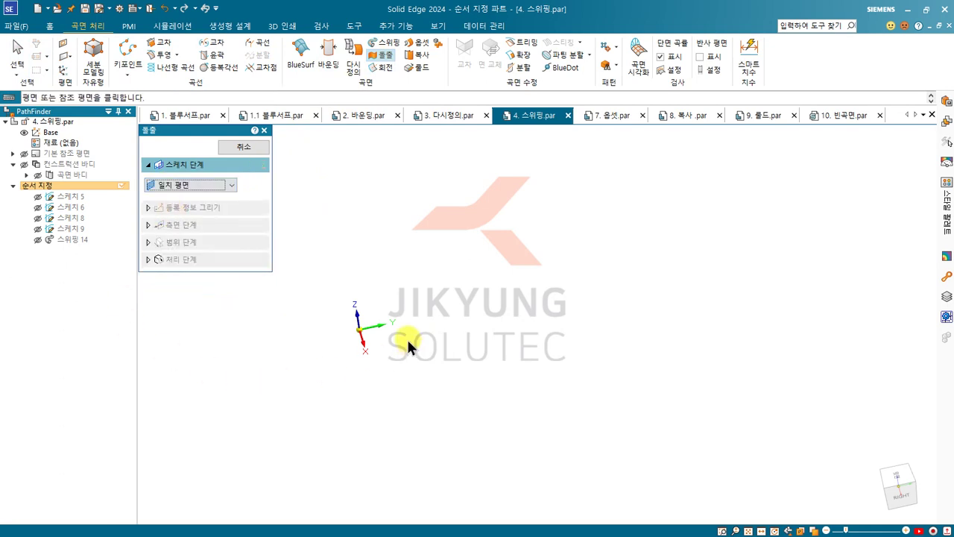
left_click(382, 331)
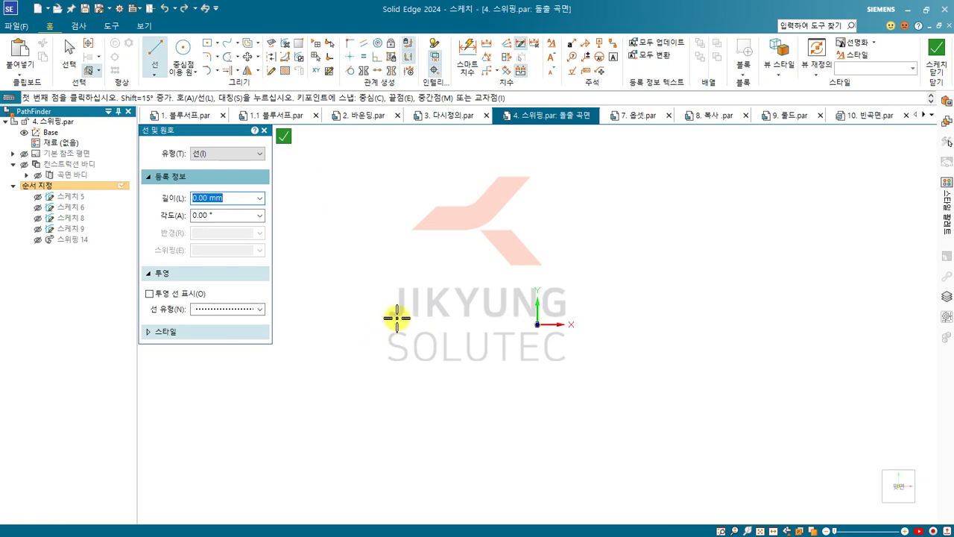
Step: Sketch an open U-shaped profile of three perpendicular lines around the origin and close the sketch
left_click(430, 383)
left_click(614, 384)
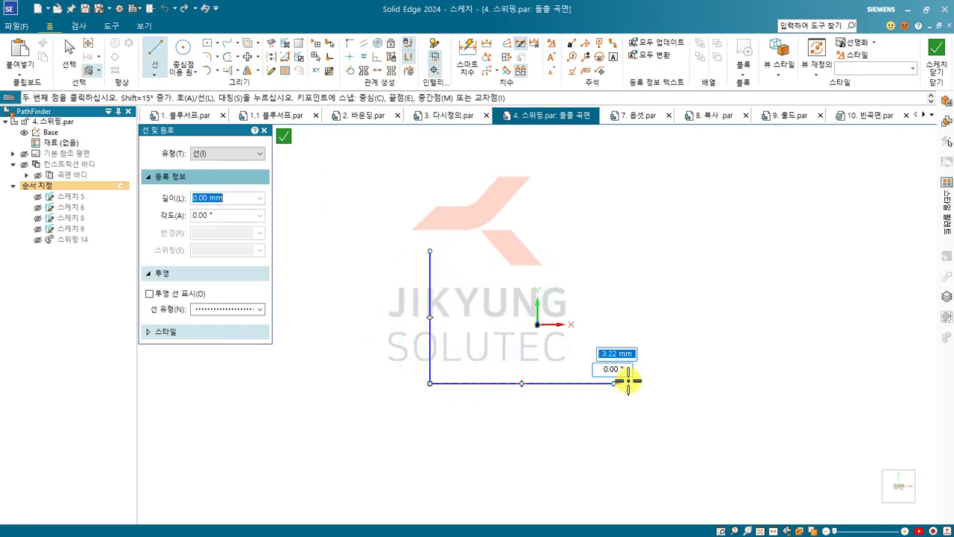
left_click(614, 251)
right_click(614, 253)
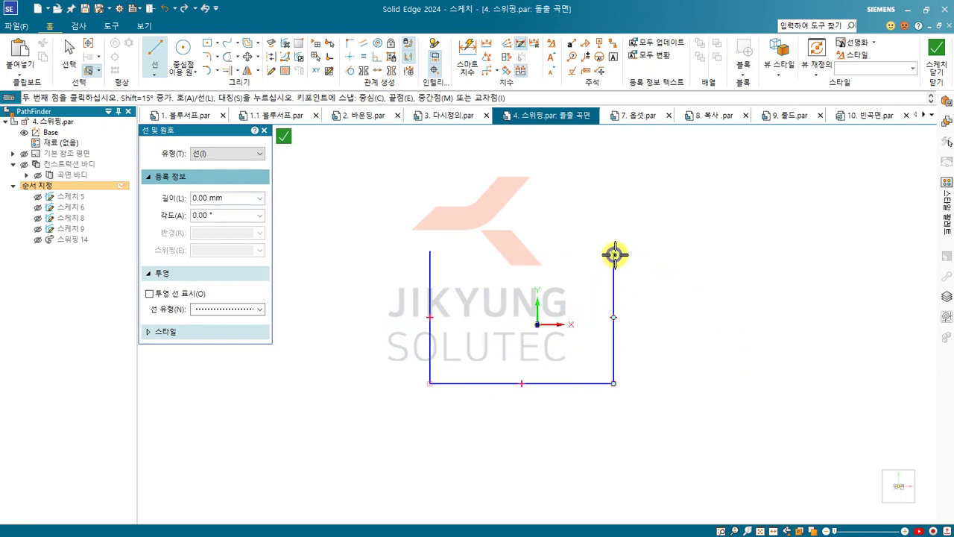
left_click(935, 58)
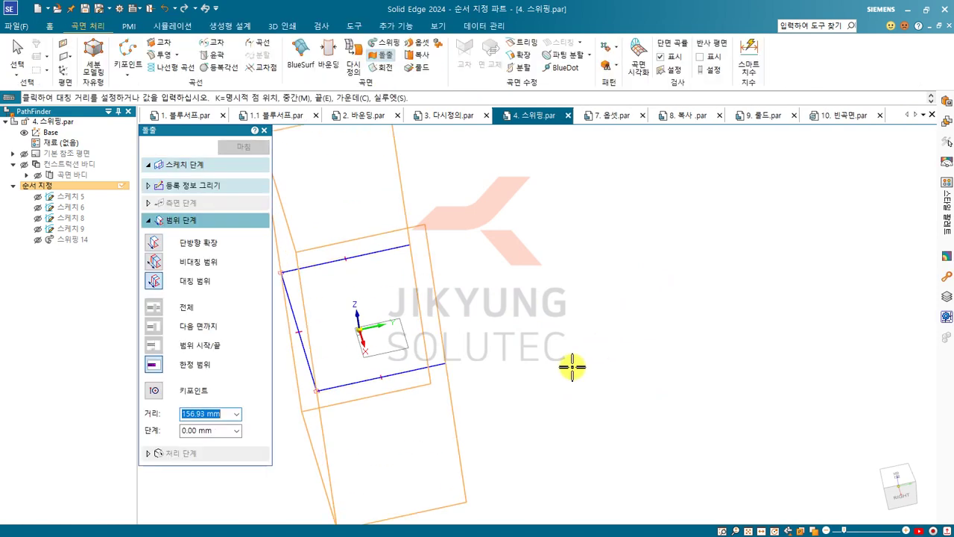
Step: Extrude the open U-shaped profile symmetrically to a total distance of about 110 mm
middle_click_drag(379, 229, 405, 277)
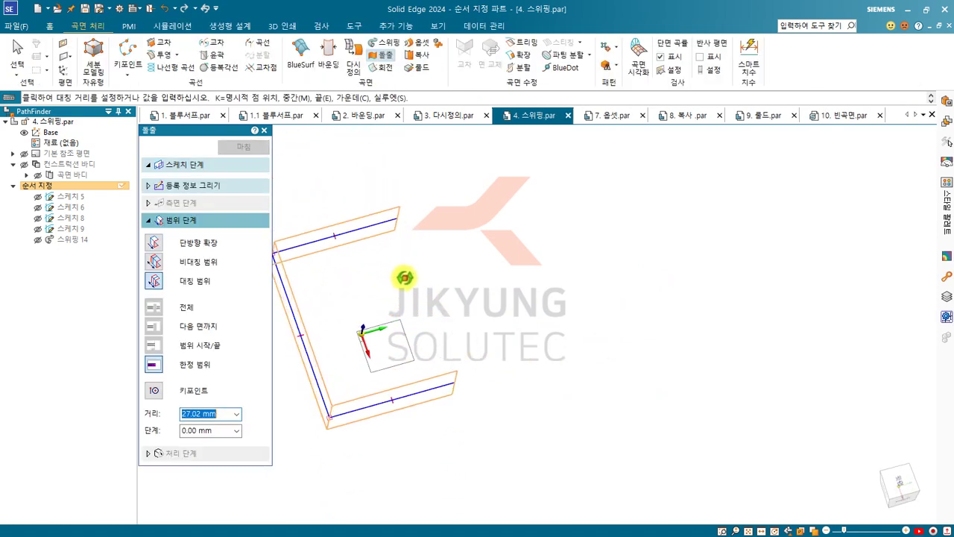
scroll(568, 300, "down", 3)
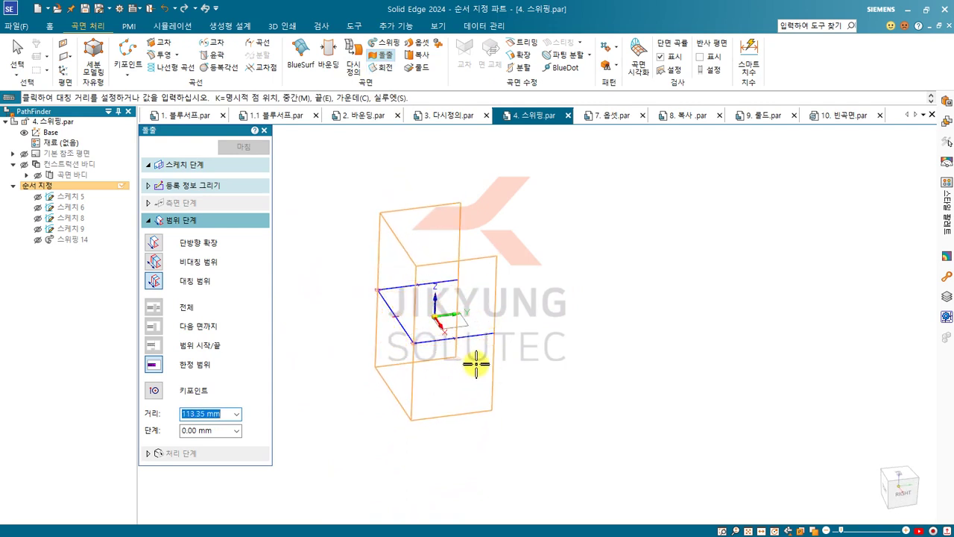
left_click(474, 365)
middle_click_drag(532, 298, 420, 206)
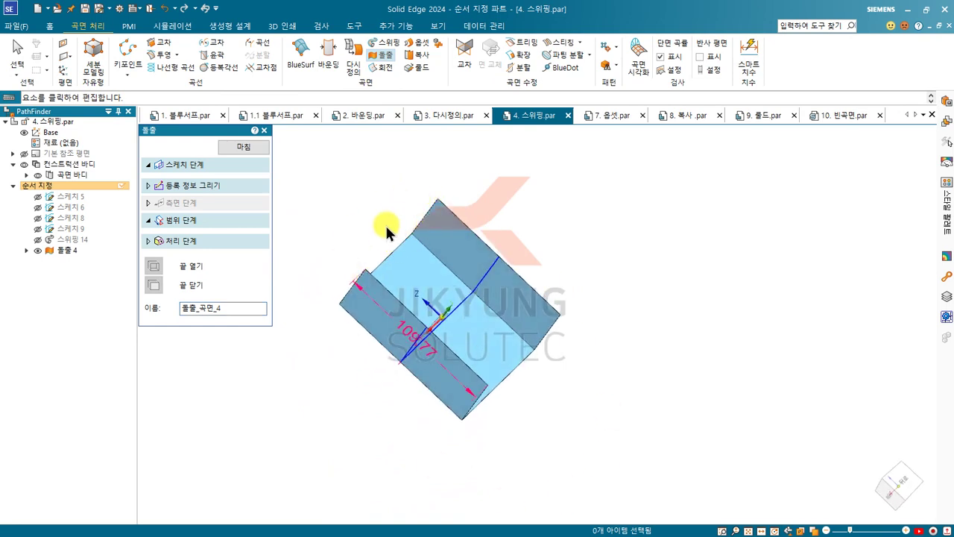
middle_click_drag(388, 229, 485, 273)
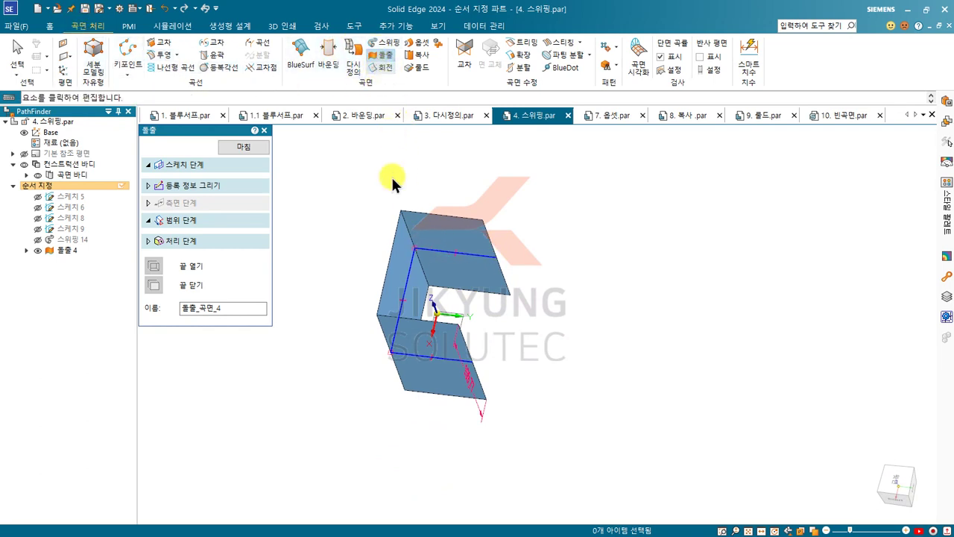
Step: Edit the extrusion's profile, join its two open ends with a horizontal line to form a rectangle, and close the sketch
left_click(196, 186)
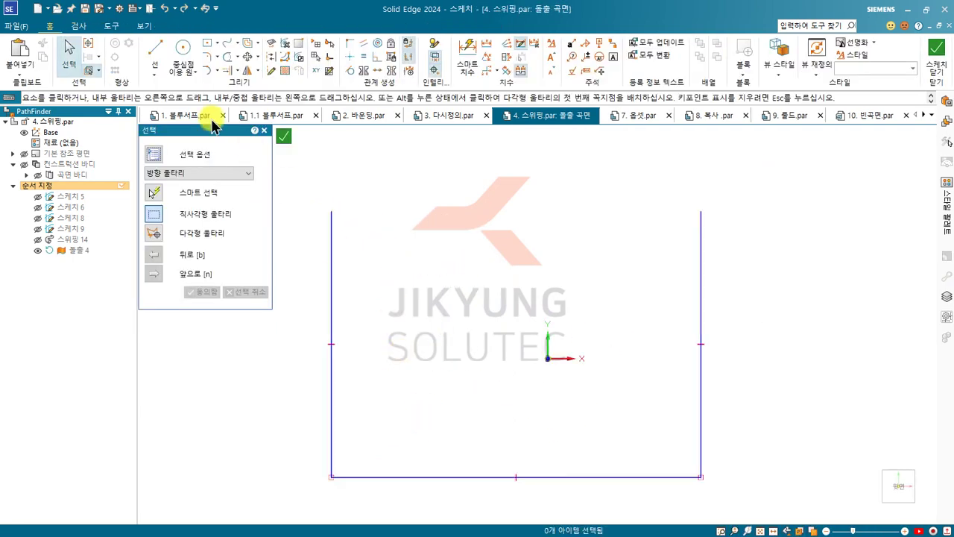
left_click(153, 49)
left_click(331, 211)
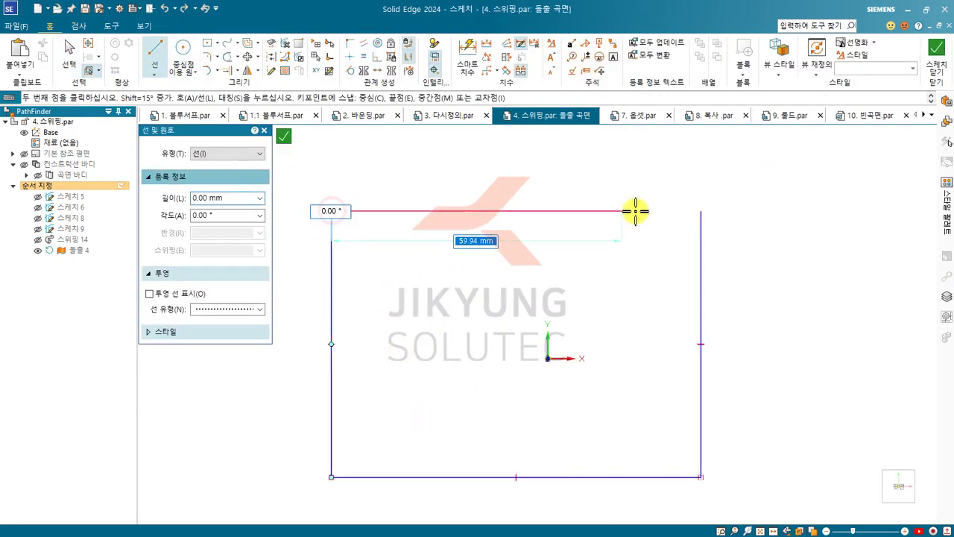
left_click(701, 211)
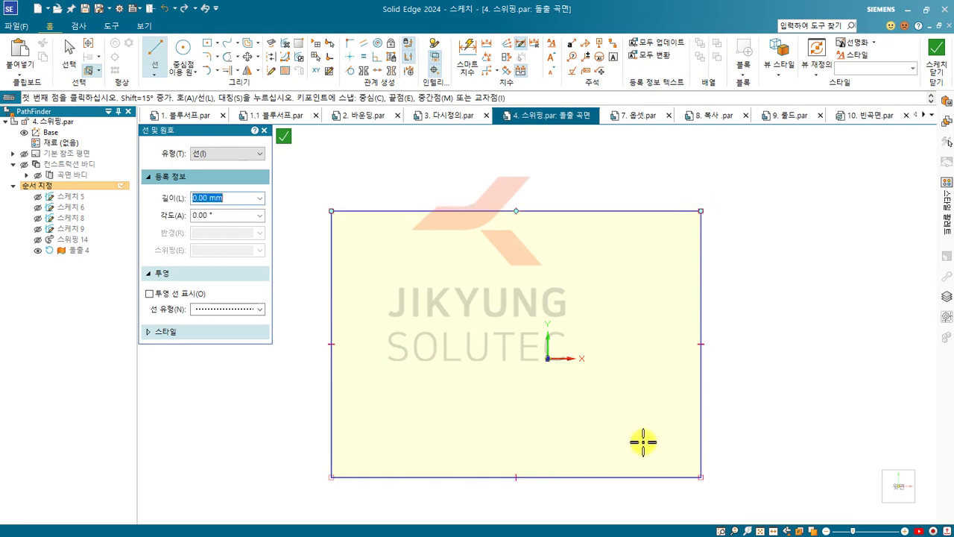
left_click(935, 60)
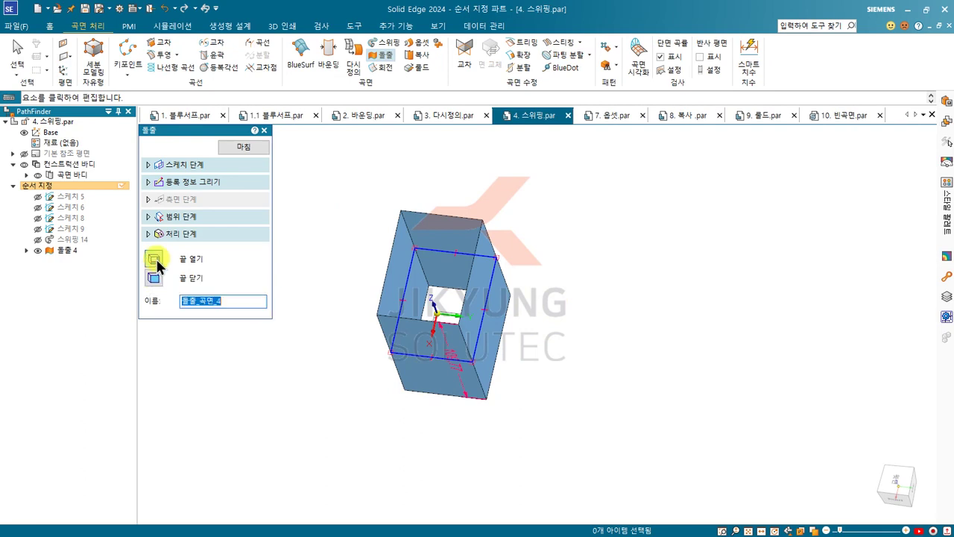
Step: Cap the extruded surface with the 끝 닫기 option, accept it and leave the Extruded surface command
middle_click_drag(352, 326, 412, 333)
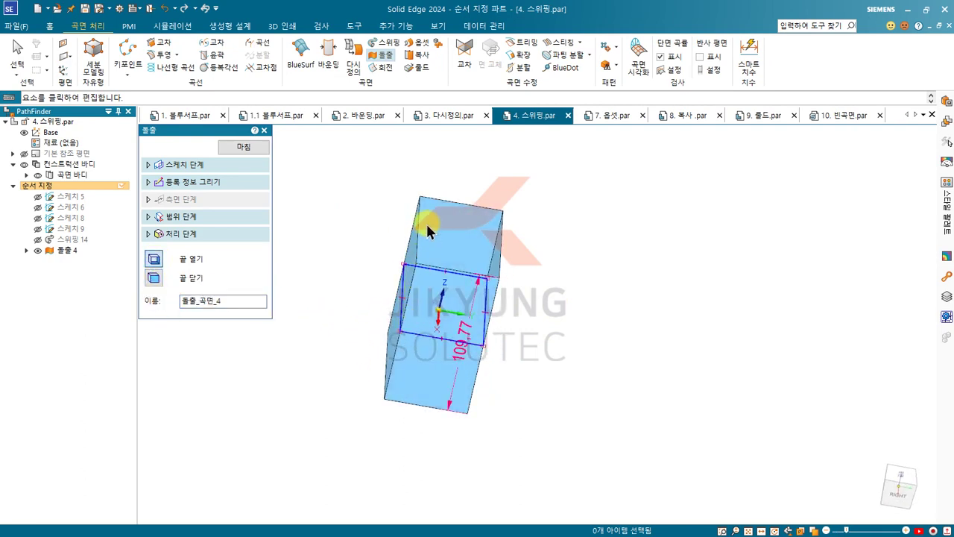
middle_click_drag(426, 219, 414, 230)
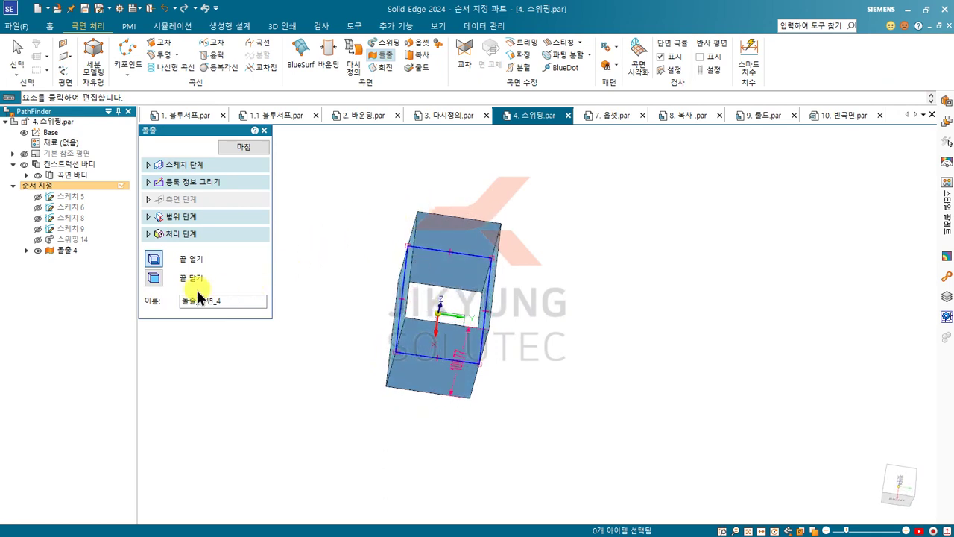
middle_click_drag(347, 250, 494, 248)
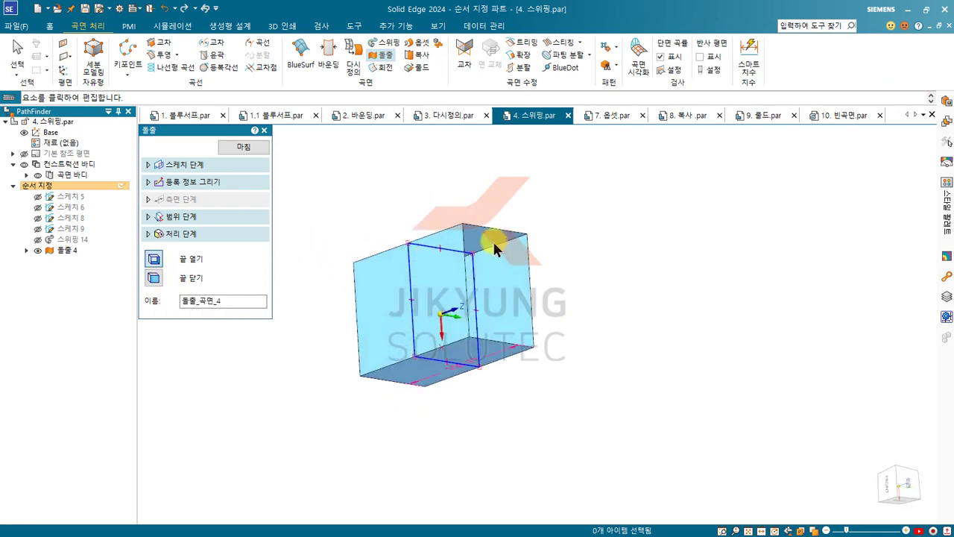
left_click(153, 277)
middle_click_drag(481, 309, 581, 238)
middle_click_drag(435, 213, 391, 335)
right_click(334, 245)
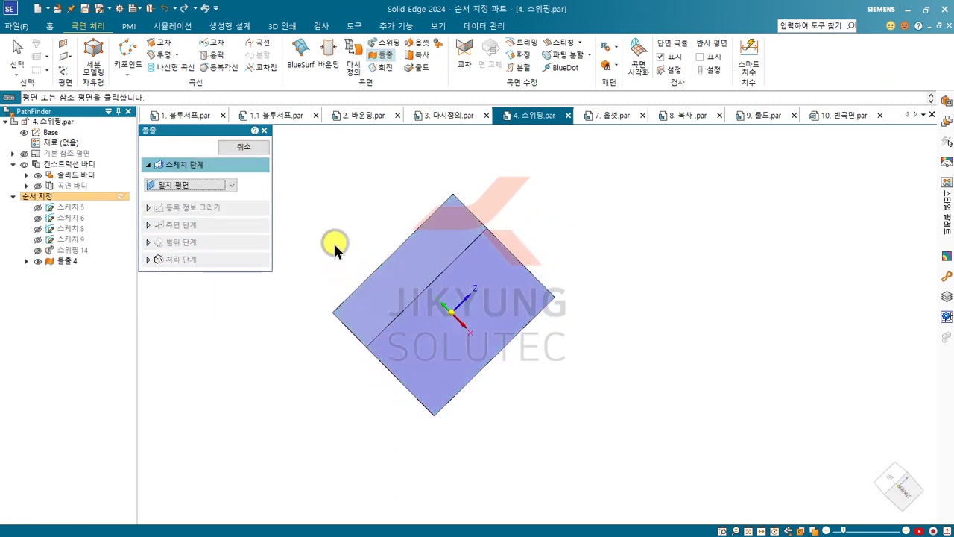
middle_click_drag(335, 244, 333, 295)
middle_click_drag(418, 224, 482, 179)
middle_click_drag(442, 423, 413, 174)
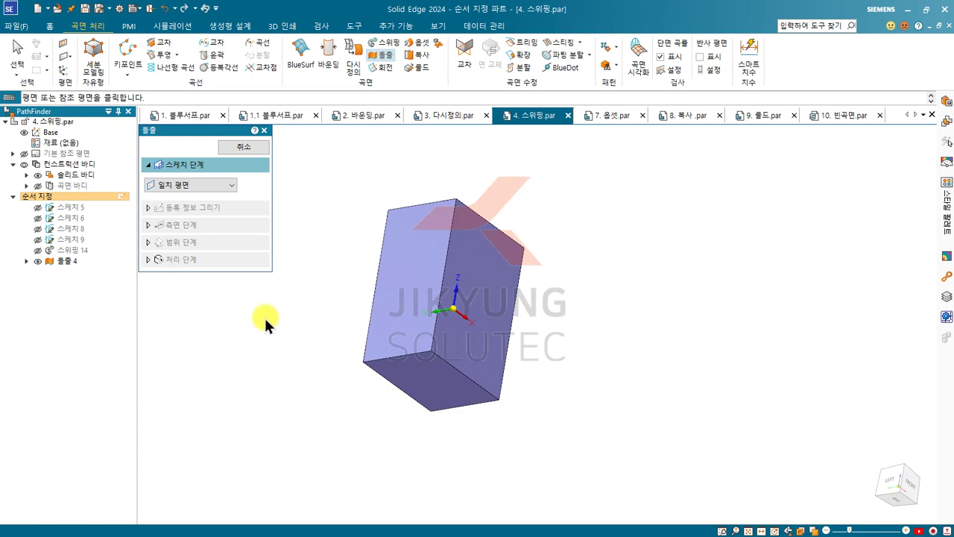
left_click(18, 54)
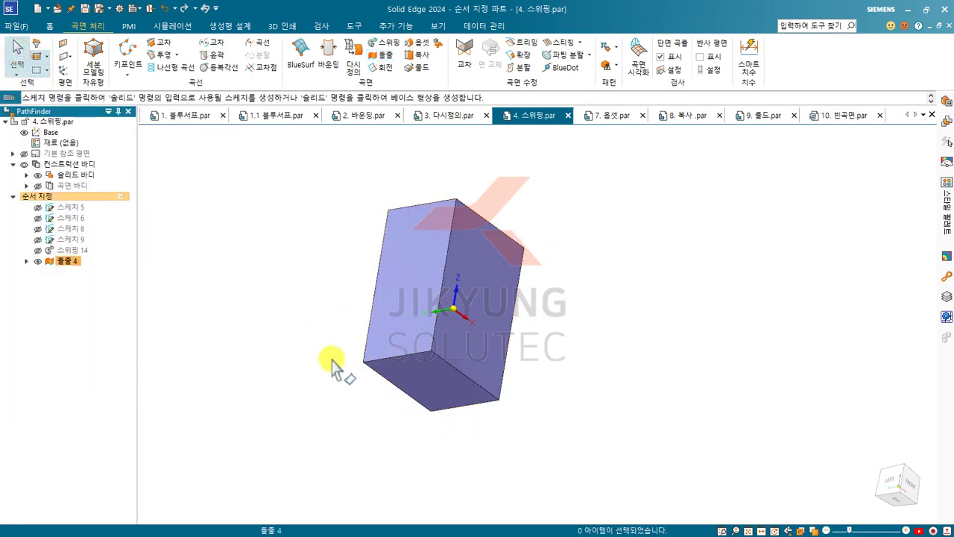
Step: Start a revolved surface with its profile sketch on the YZ-oriented plane at the box, seen from the left view
middle_click_drag(296, 246, 335, 309)
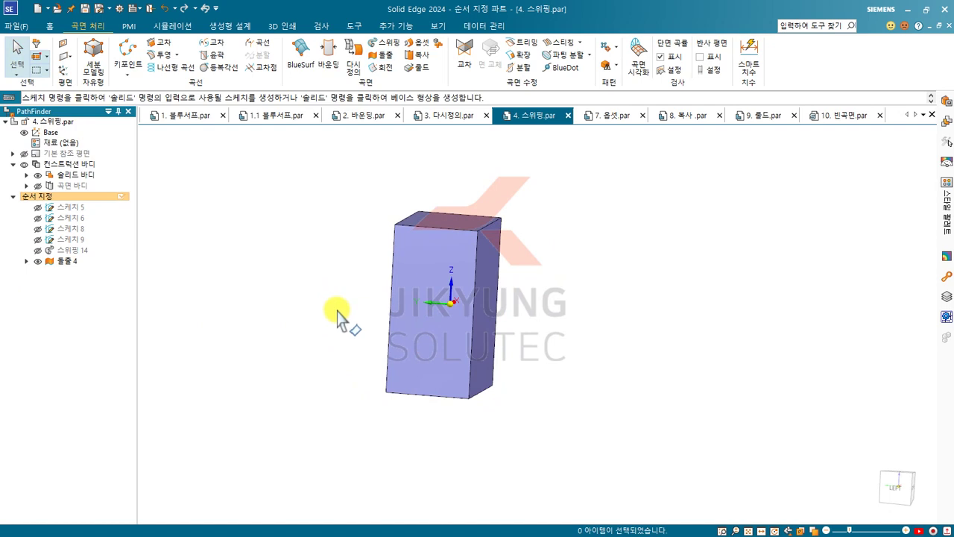
left_click(380, 68)
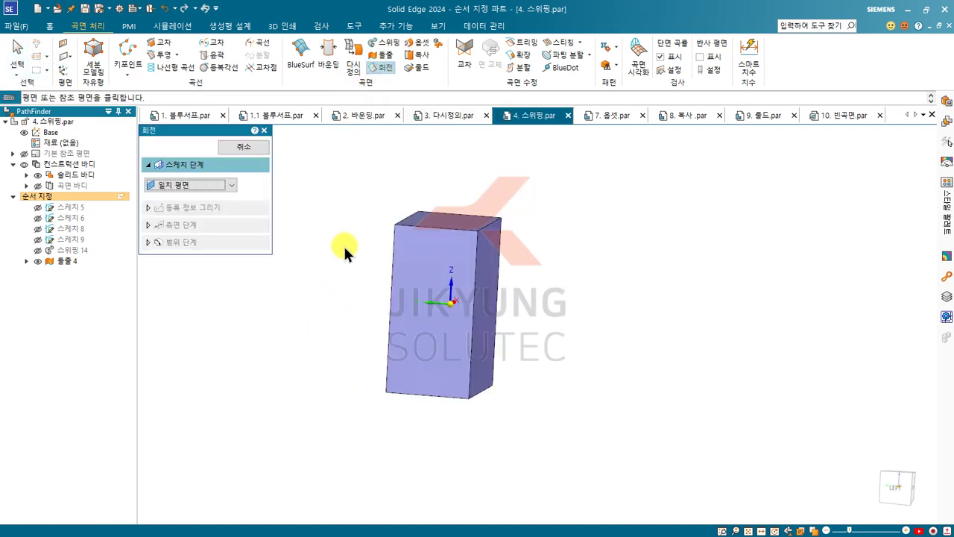
left_click(439, 298)
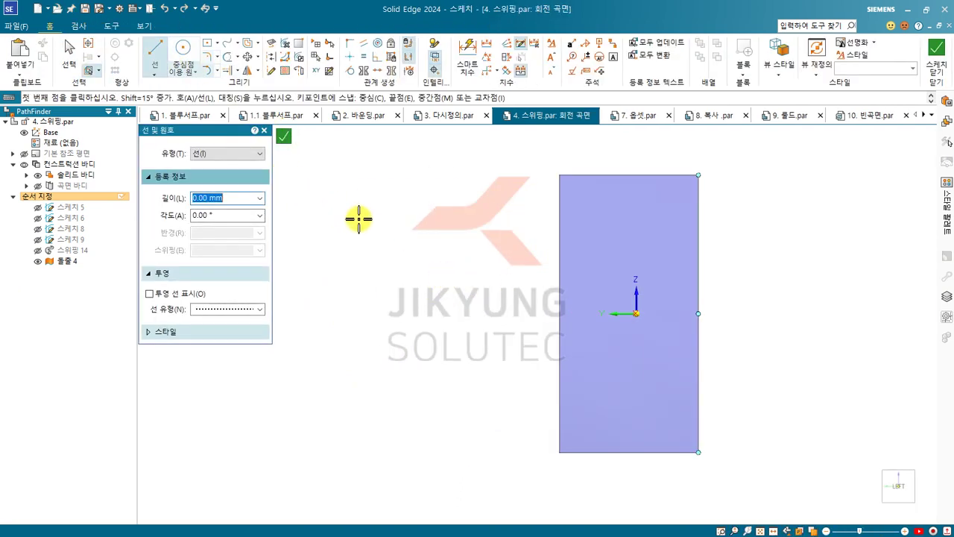
Step: Draw an arc with a radius of about 50 mm beside the box, bulging away from it, and start the Line command
left_click(206, 68)
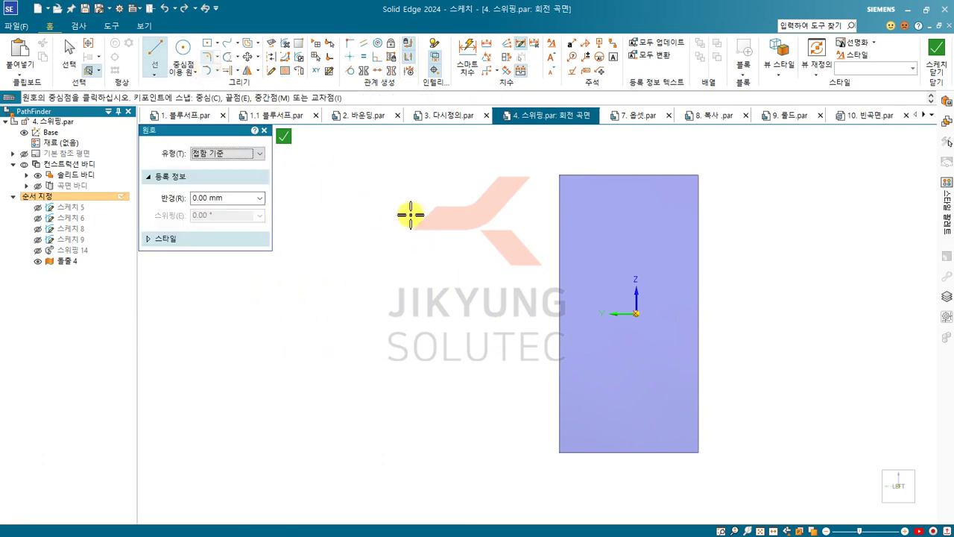
left_click(314, 343)
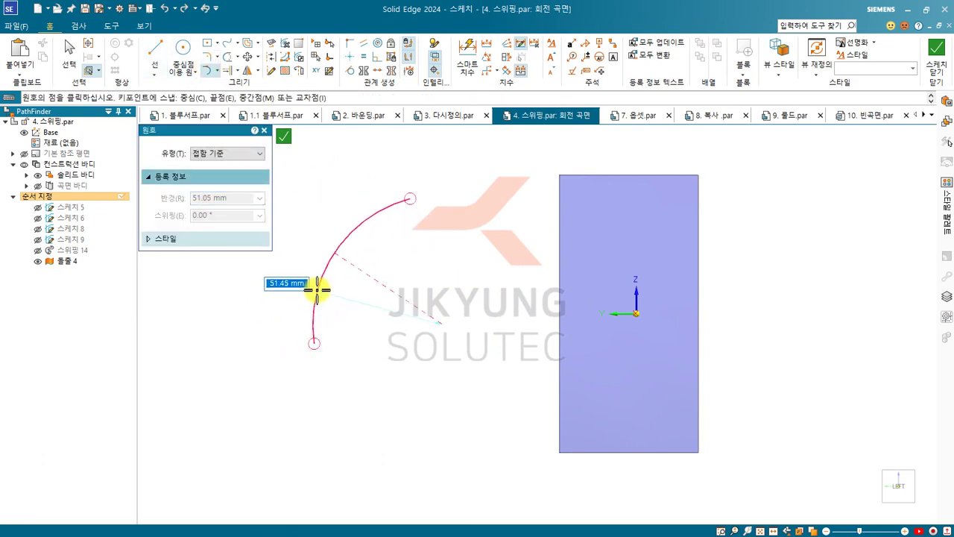
left_click(155, 52)
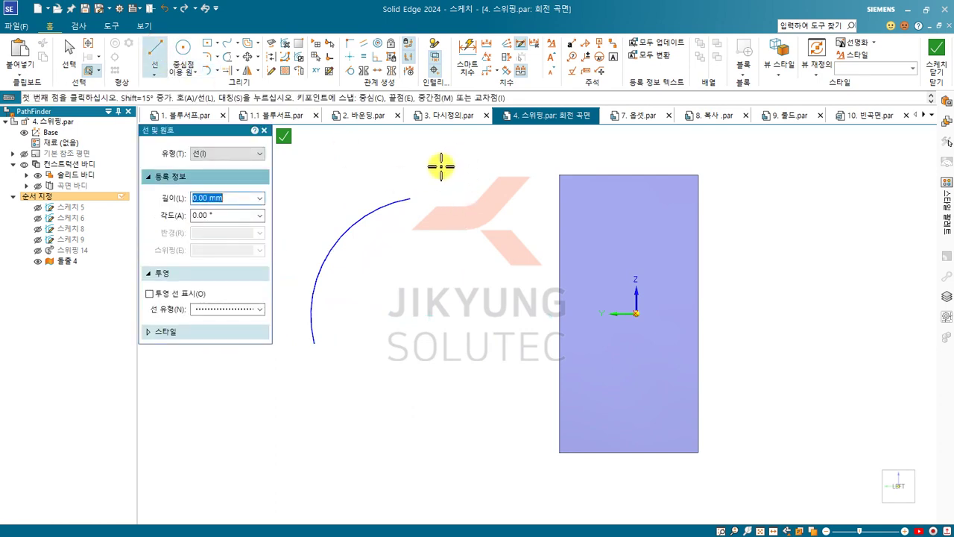
Step: Draw a horizontal line below the arc, extending past both its ends, and designate it as the axis of revolution
left_click(278, 382)
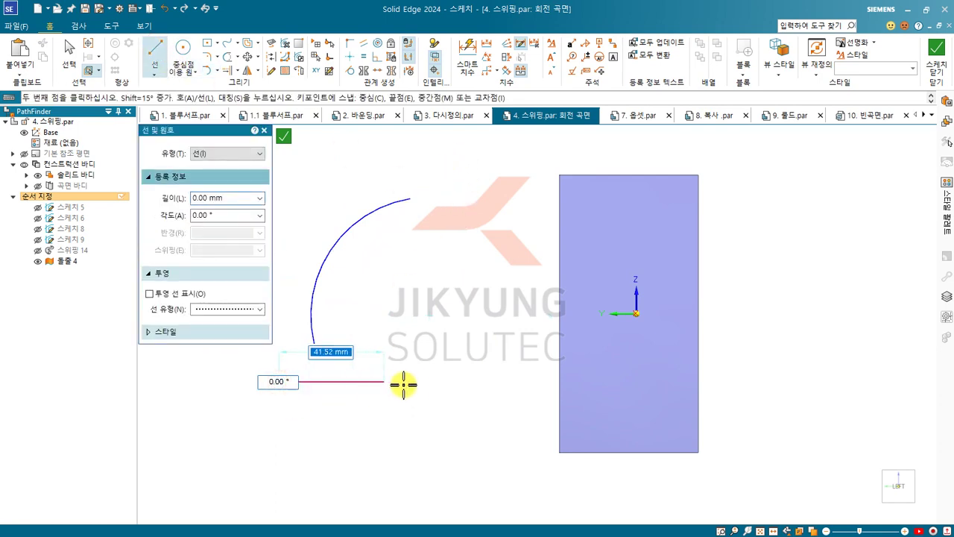
left_click(460, 381)
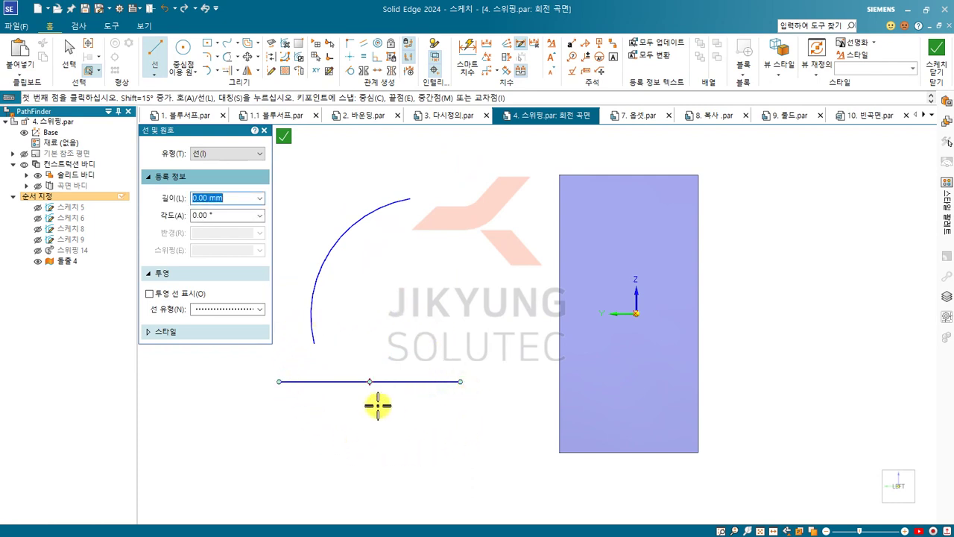
left_click(299, 68)
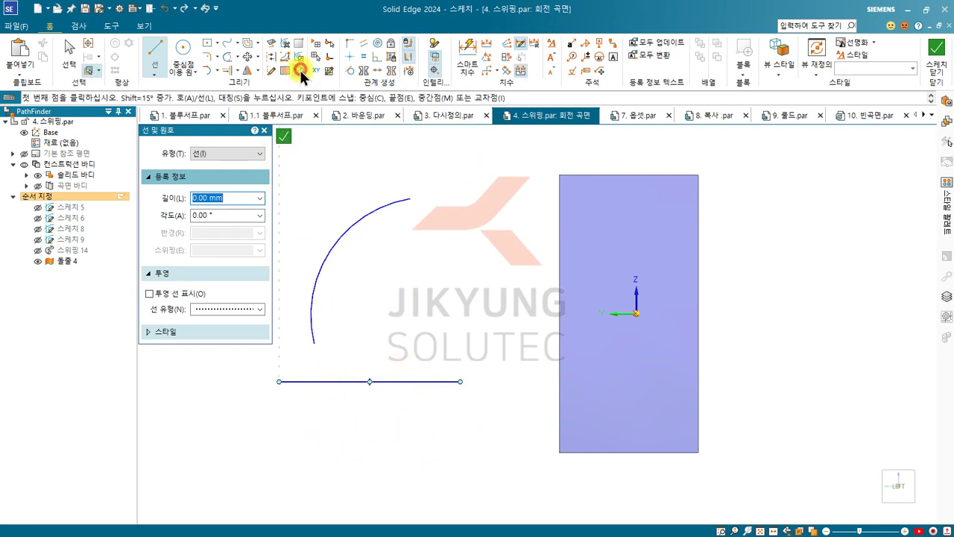
left_click(426, 381)
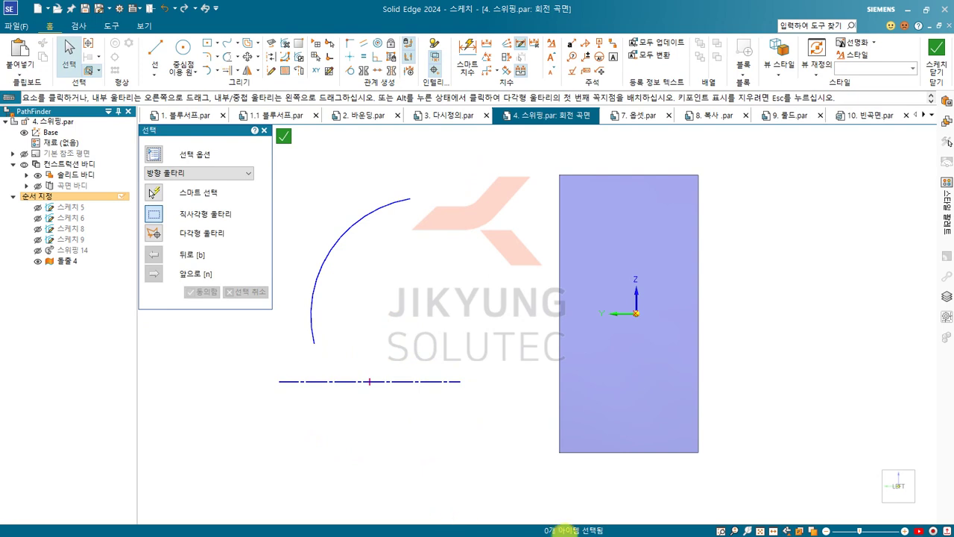
Step: Close the profile sketch and revolve the arc a full turn about the axis, capping the surface with the 끝 닫기 option
left_click(936, 54)
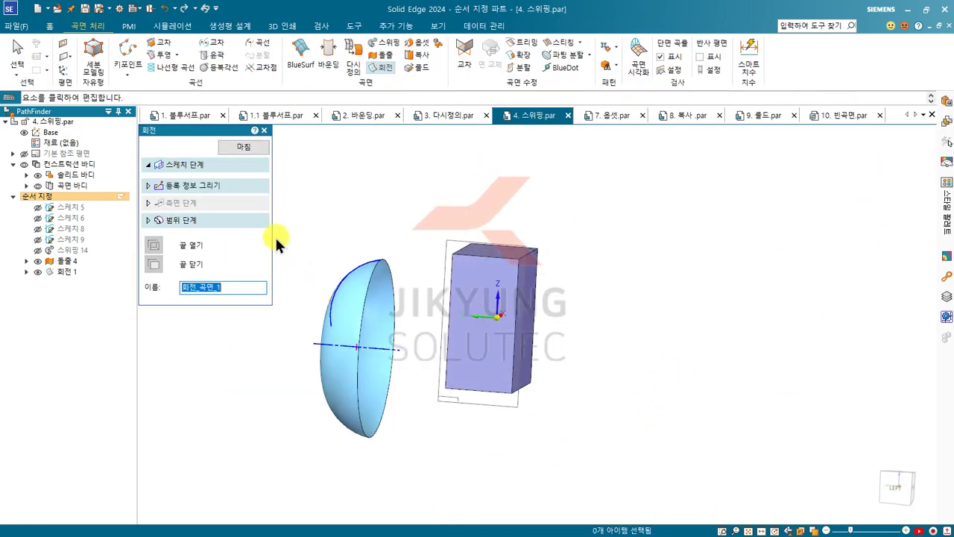
middle_click_drag(276, 240, 421, 272)
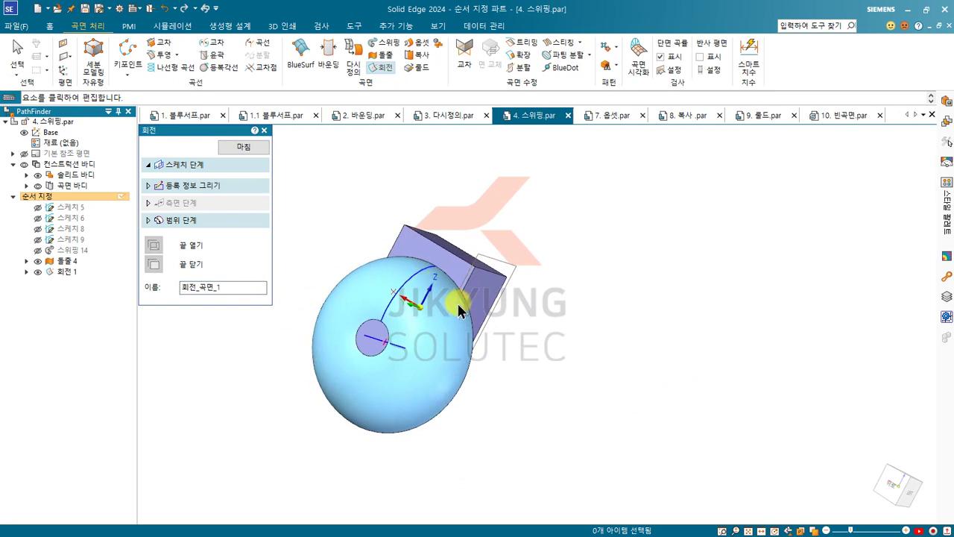
middle_click_drag(429, 351, 372, 285)
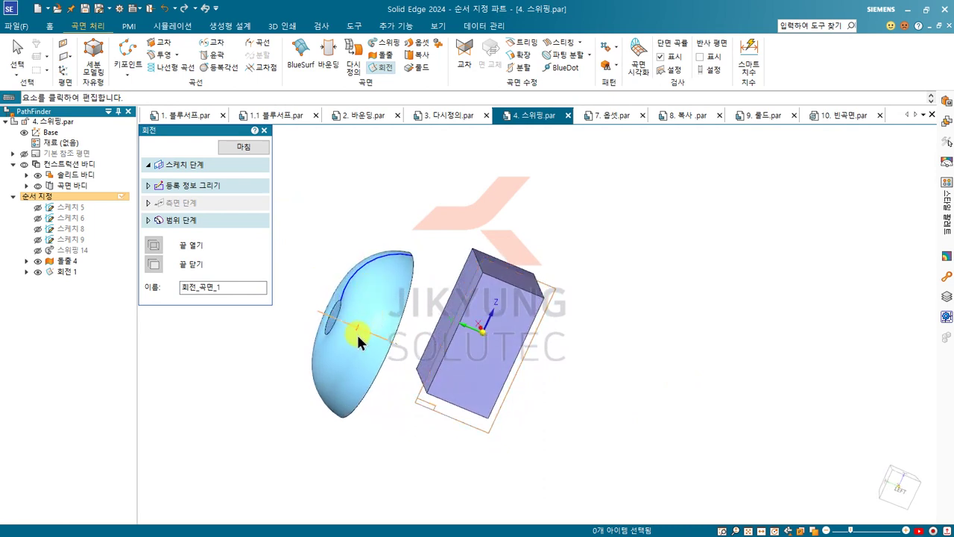
Step: Change the revolved surface's extent to 비대칭 범위 with about 175° one way and 315° the other, and finish it with open ends
left_click(186, 220)
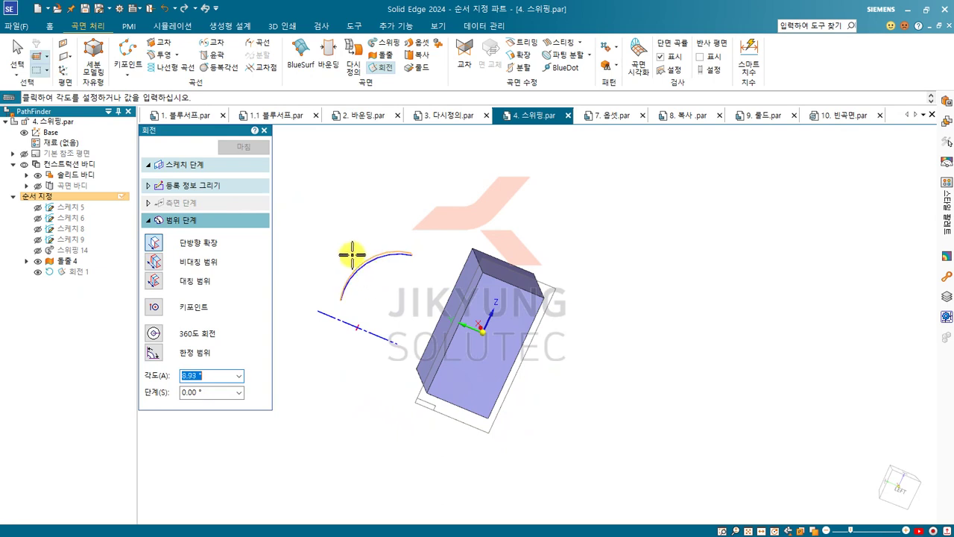
middle_click_drag(351, 256, 477, 257)
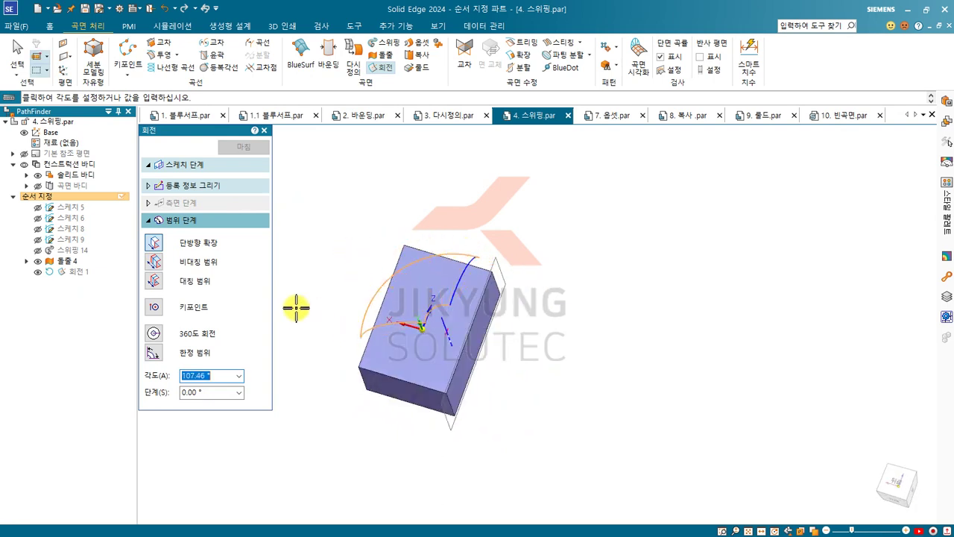
left_click(154, 280)
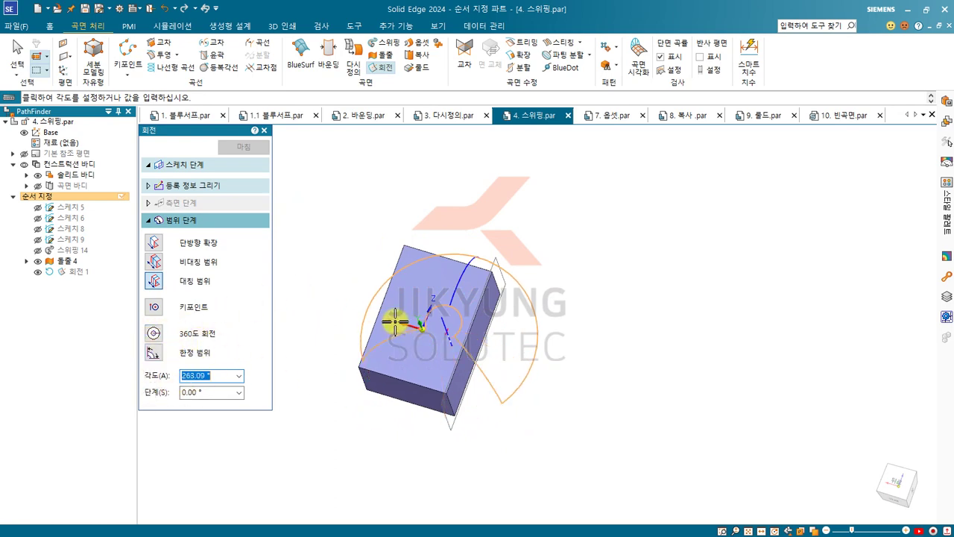
left_click(153, 262)
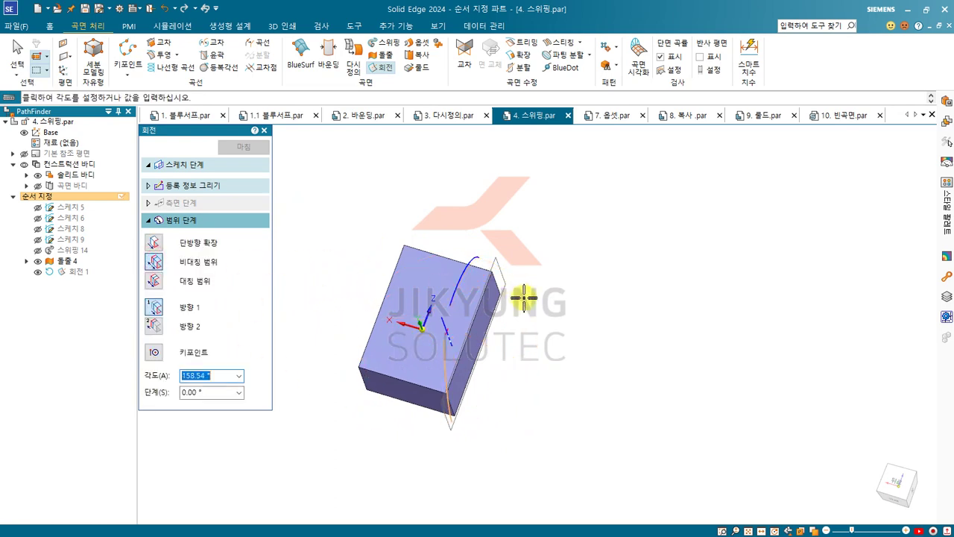
left_click(412, 346)
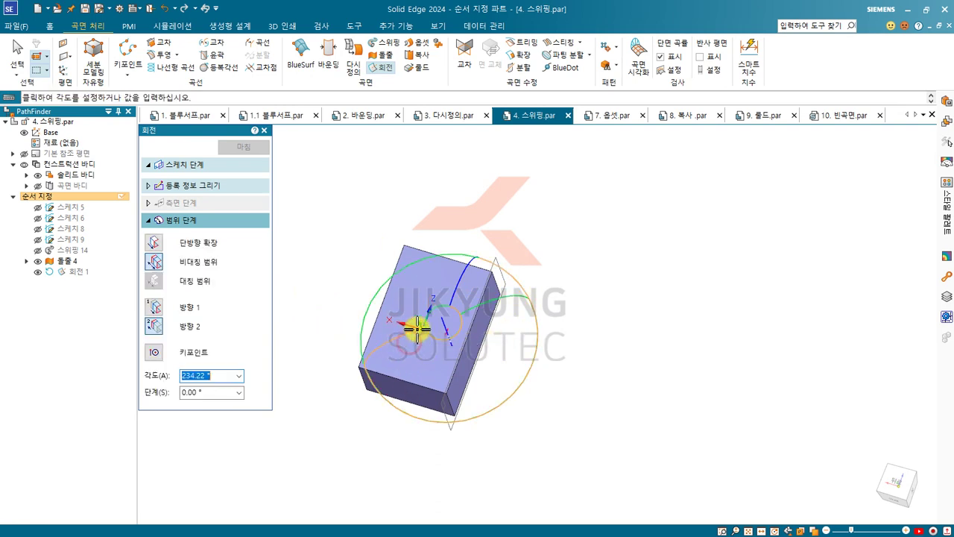
left_click(425, 395)
middle_click_drag(386, 337, 376, 385)
middle_click_drag(351, 291, 431, 328)
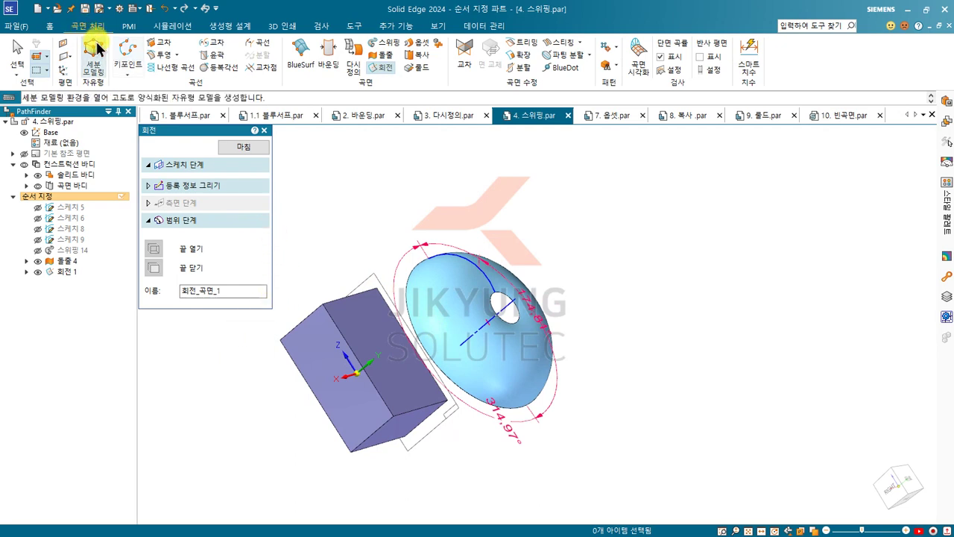
middle_click_drag(398, 207, 336, 255)
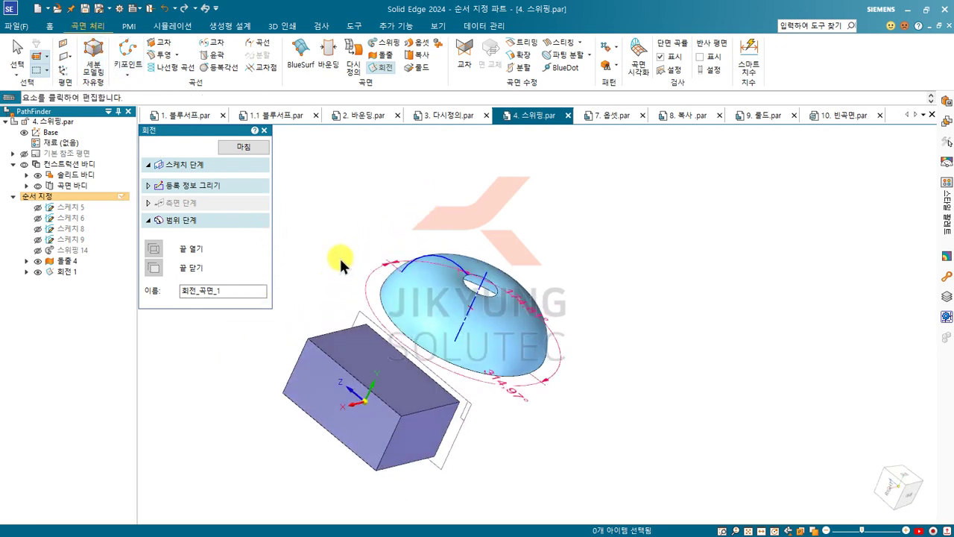
left_click(385, 358)
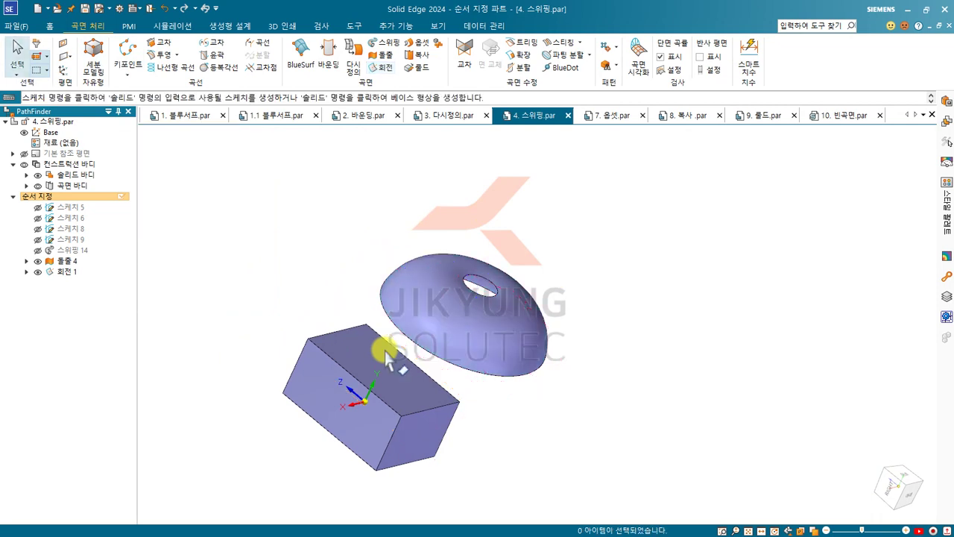
Step: In the document 7. 옵셋.par, offset the slotted curved surface 10 mm upward with the 경계 제거 option and accept it
left_click(608, 114)
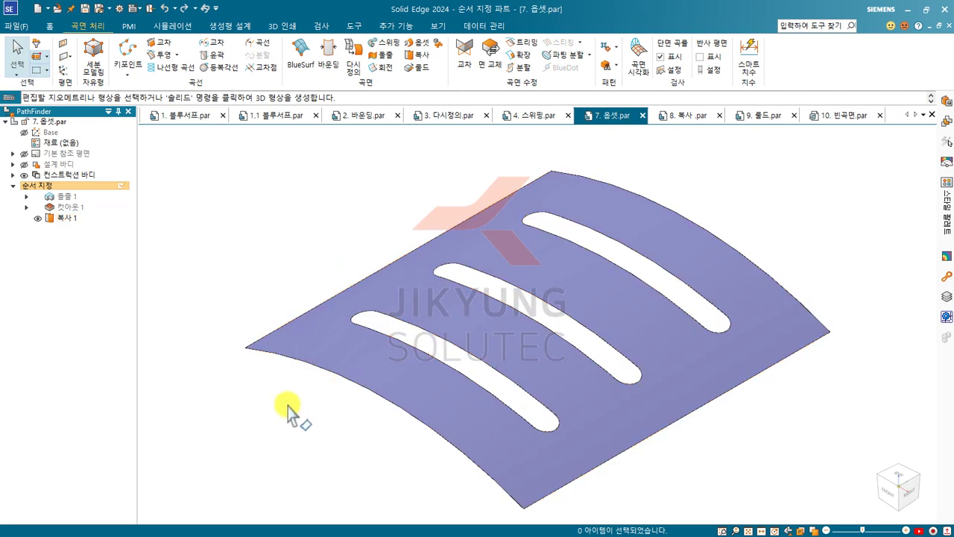
scroll(421, 381, "down", 5)
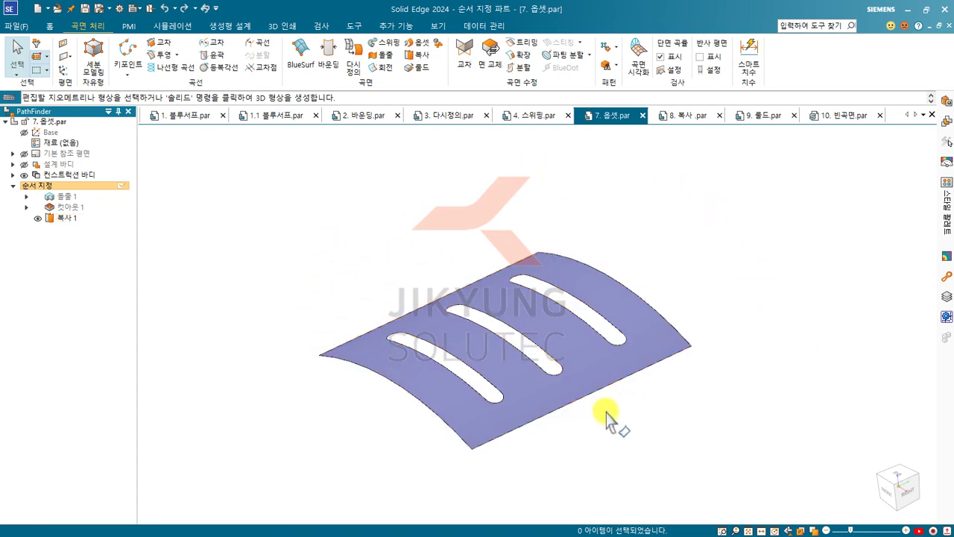
left_click(420, 44)
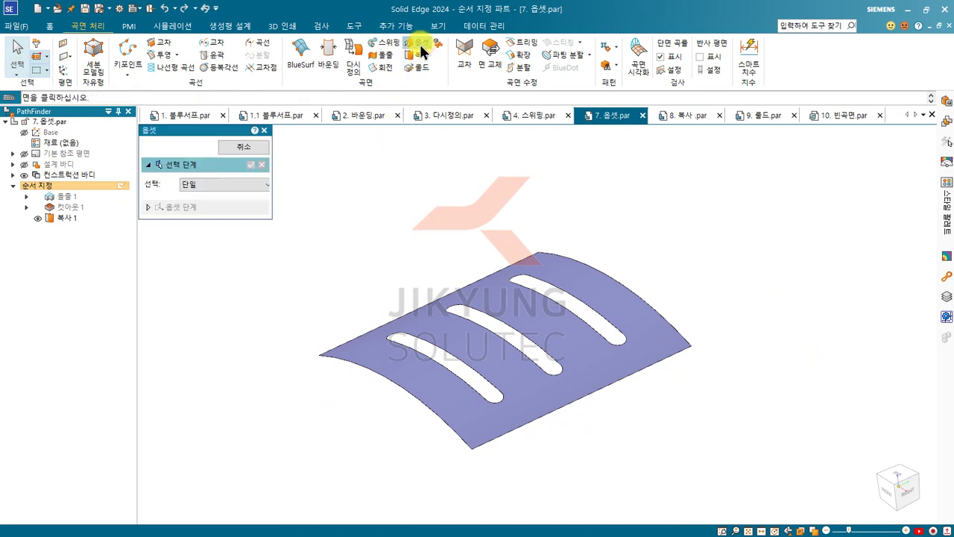
left_click(366, 342)
right_click(353, 201)
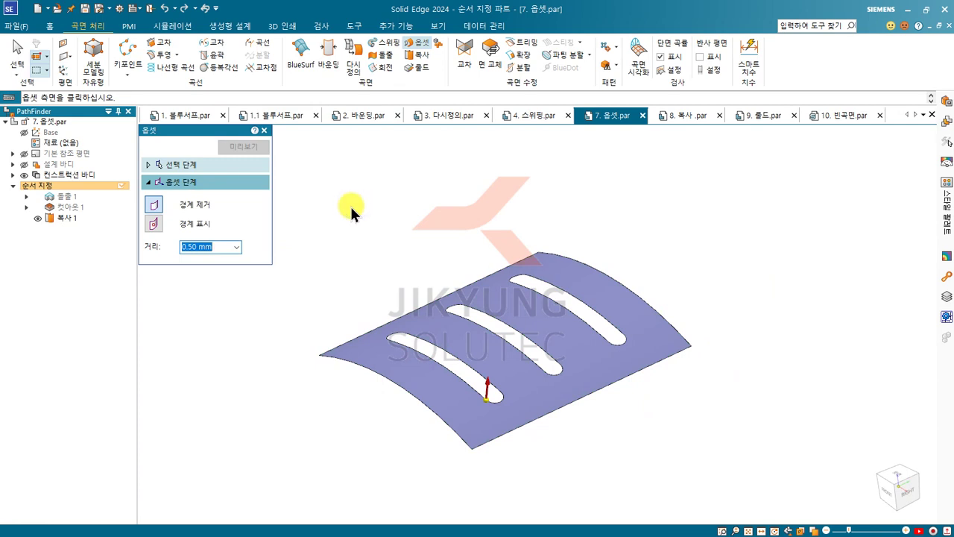
middle_click_drag(340, 324, 471, 382)
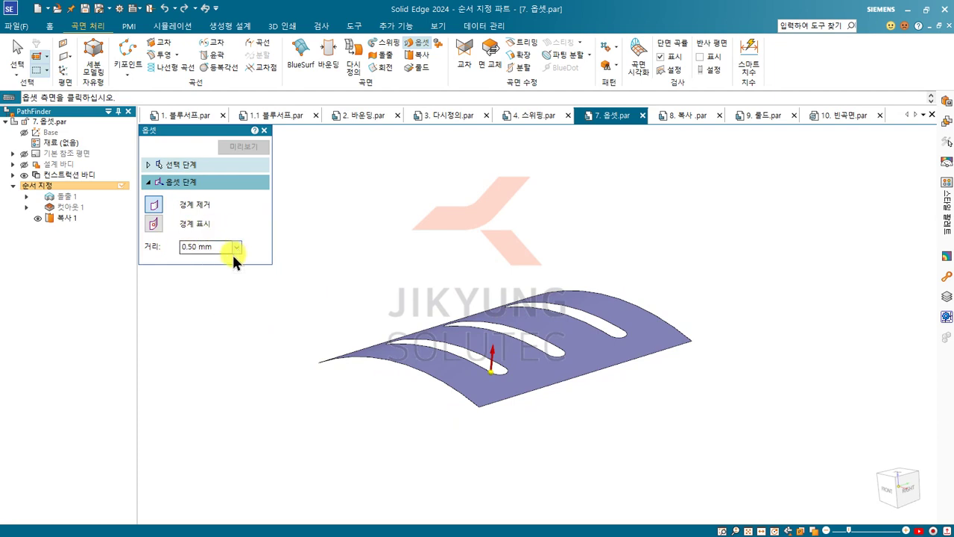
left_click_drag(216, 246, 169, 245)
type("10")
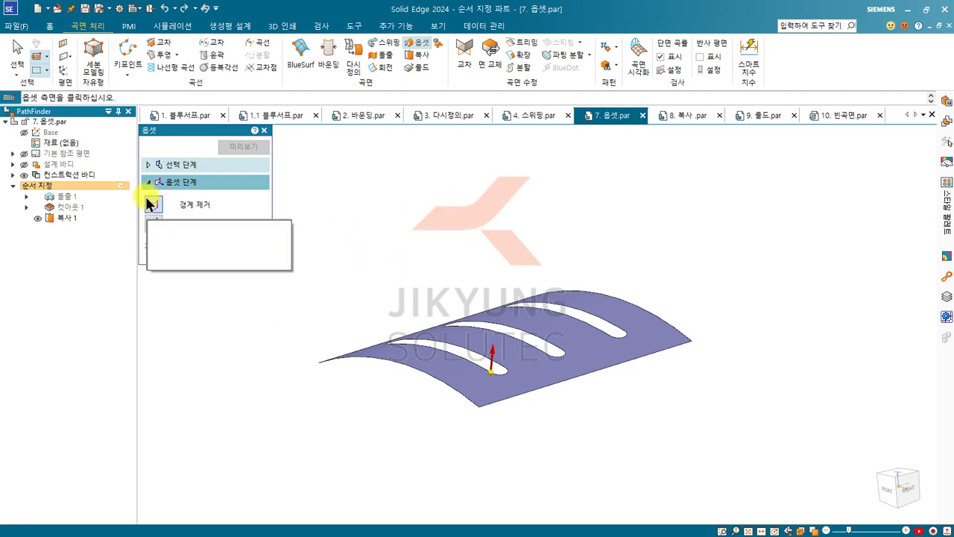
left_click(486, 195)
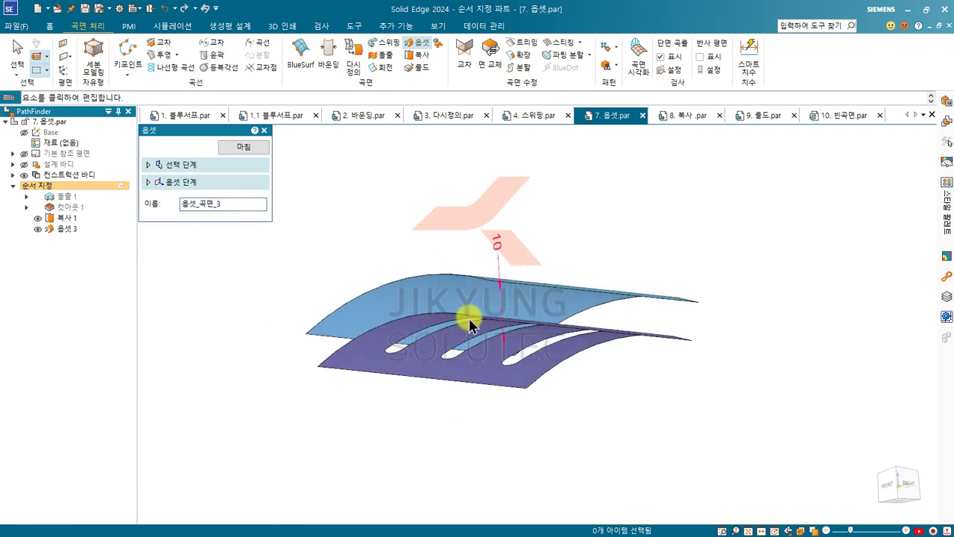
middle_click_drag(519, 299, 446, 352)
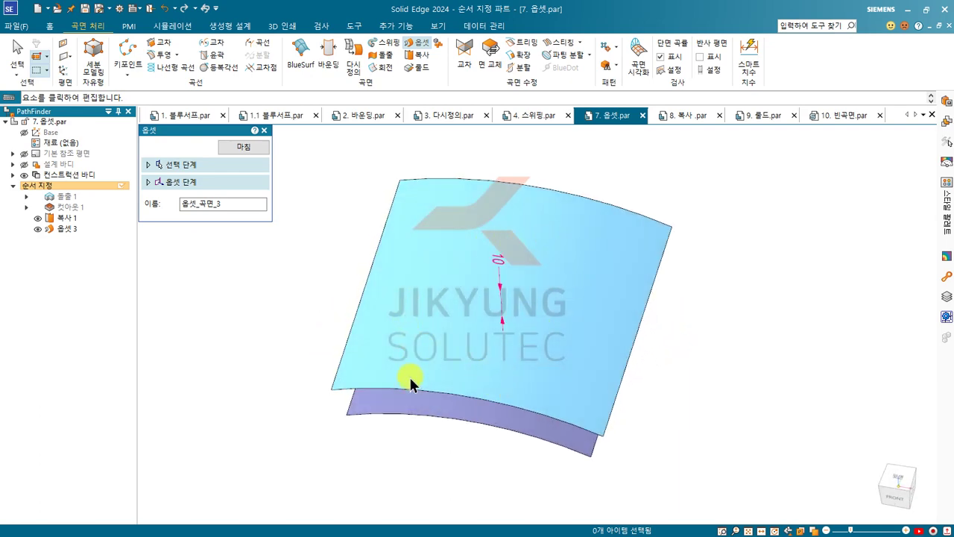
right_click(273, 305)
Step: Offset the slotted surface 10 mm downward with the 경계 표시 option so that its slots are kept
middle_click_drag(299, 367, 315, 285)
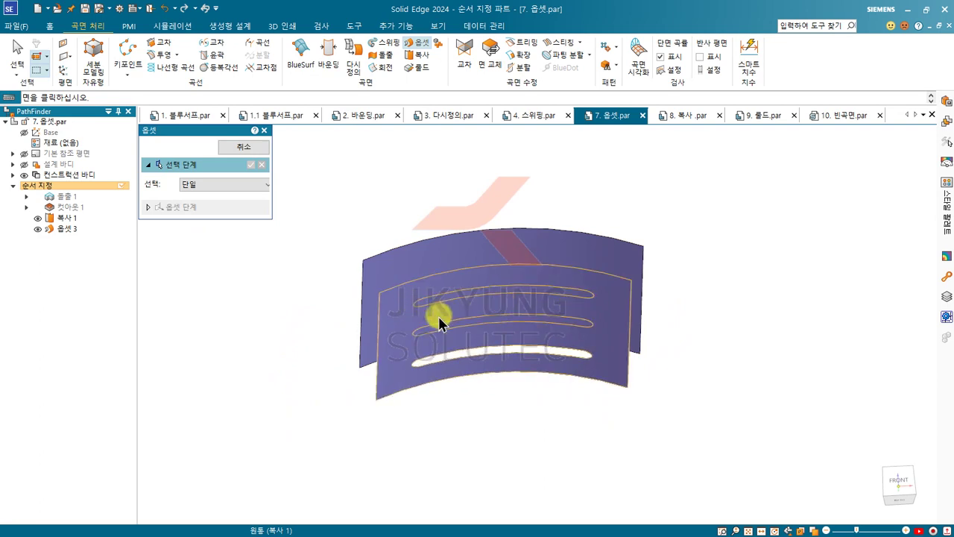
middle_click_drag(502, 311, 470, 298)
left_click(378, 332)
right_click(311, 363)
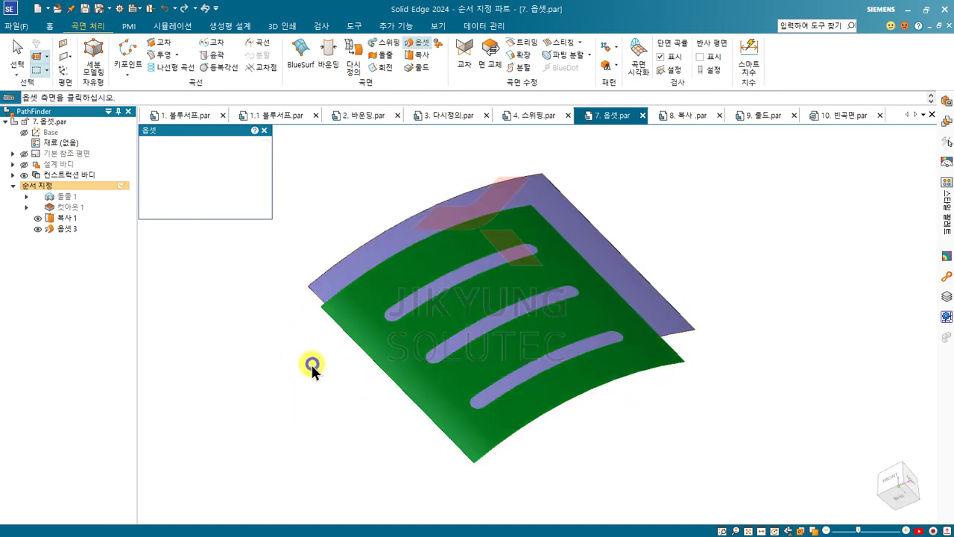
left_click(155, 226)
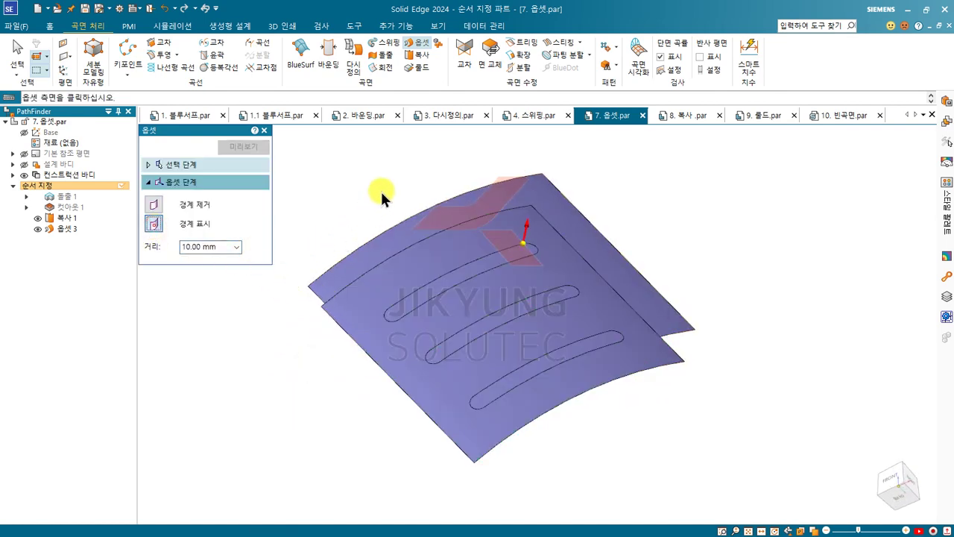
middle_click_drag(380, 189, 456, 356)
left_click(498, 417)
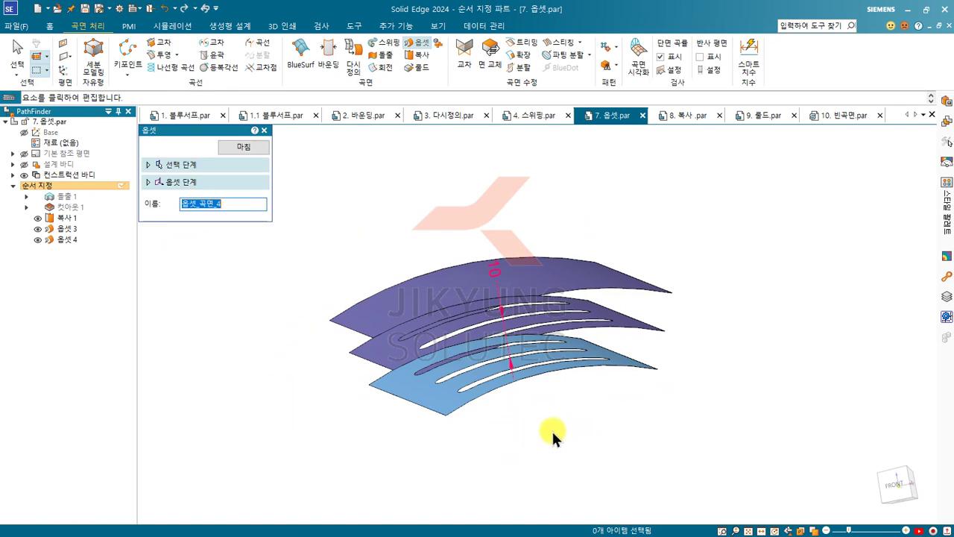
Step: Redo the lower surface's offset step, placing it 10 mm below with 경계 표시 again, and accept the offset
left_click(176, 186)
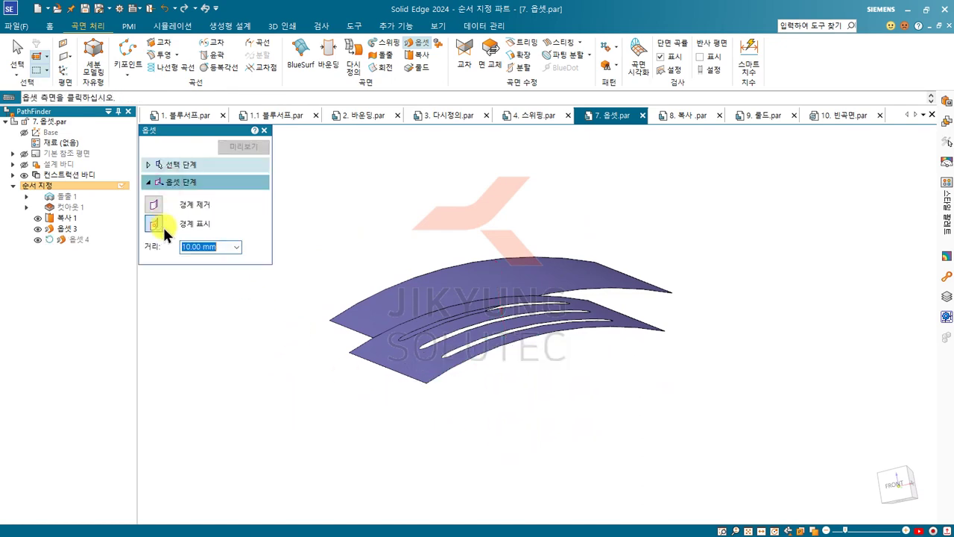
left_click(445, 435)
middle_click_drag(470, 437, 441, 293)
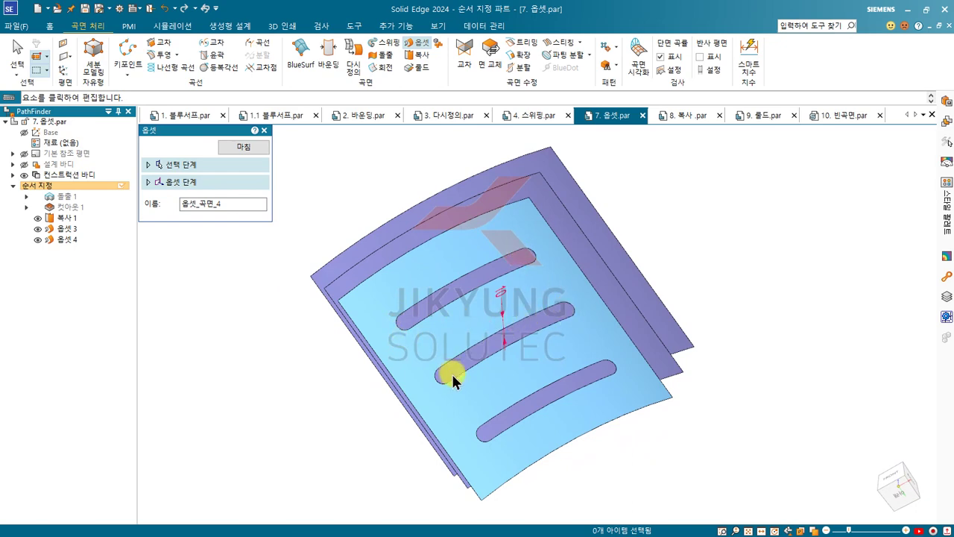
middle_click_drag(427, 279, 515, 382)
right_click(616, 410)
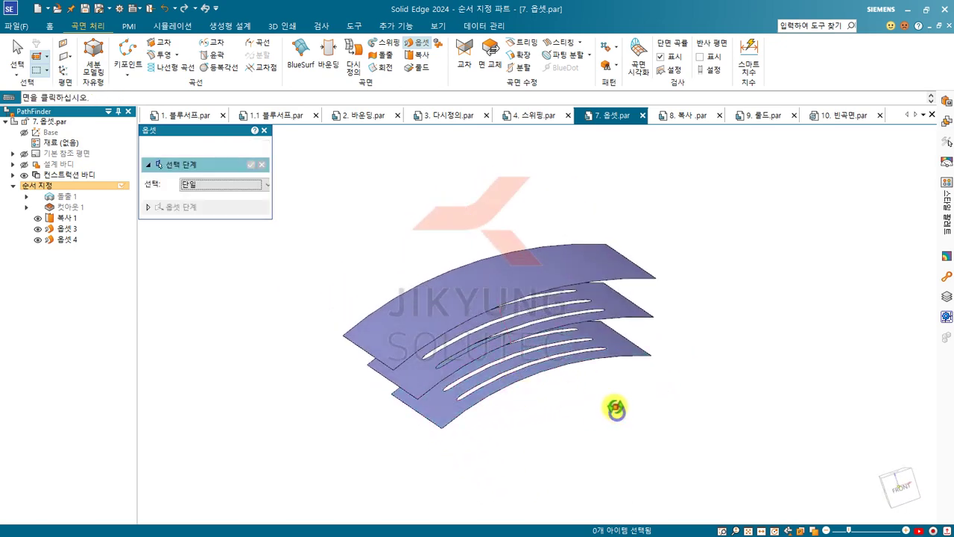
middle_click_drag(620, 368, 580, 379)
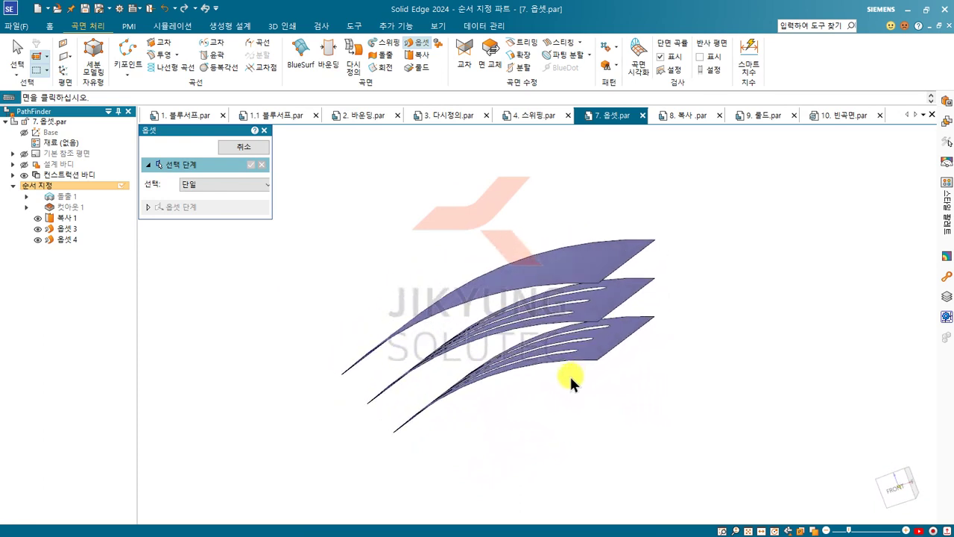
Step: In the document 8. 복사 .par, copy the solid's top face as a surface without removing its inner or outer boundaries
left_click(675, 116)
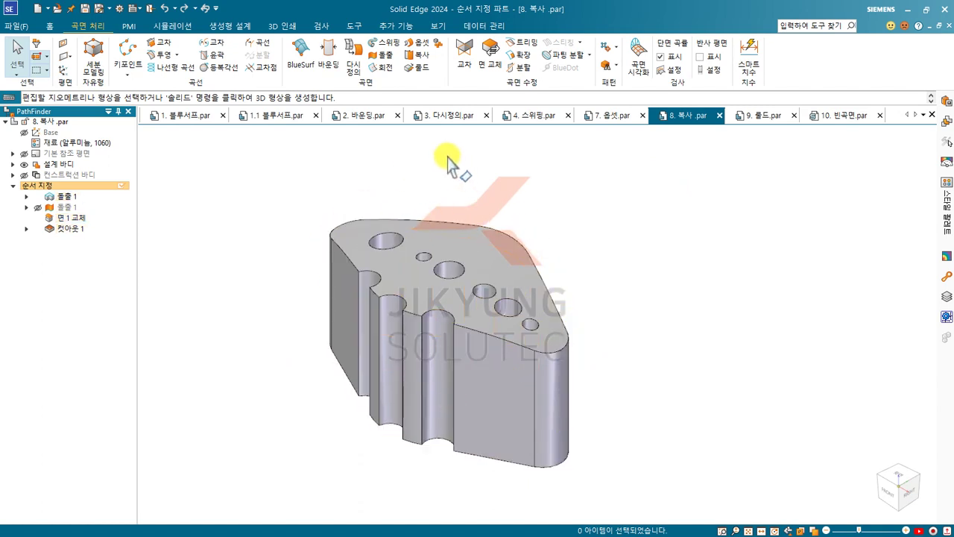
left_click(422, 58)
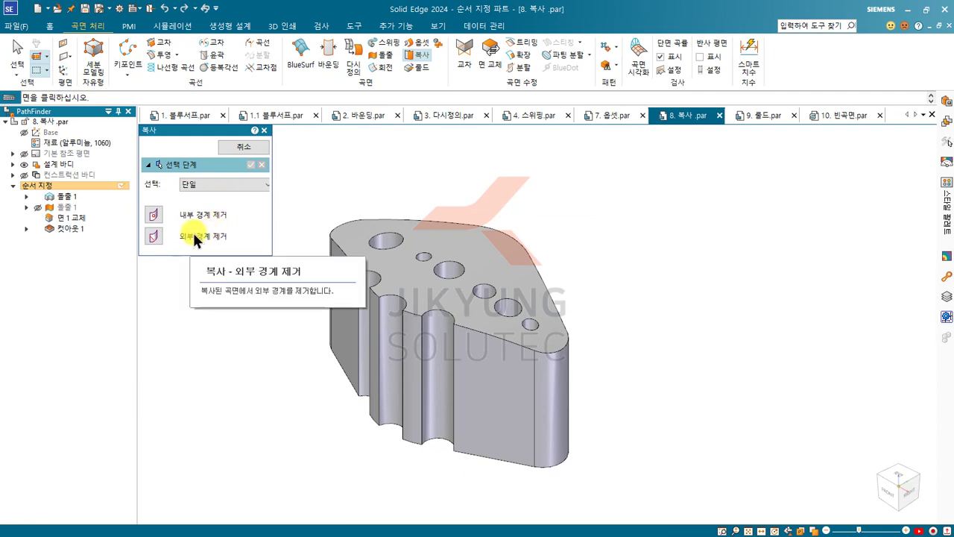
left_click(154, 214)
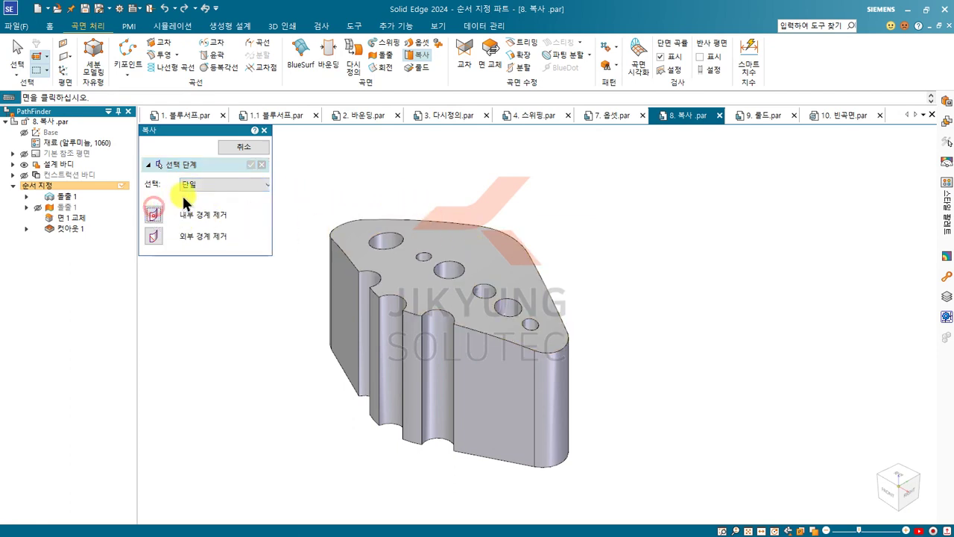
left_click(472, 255)
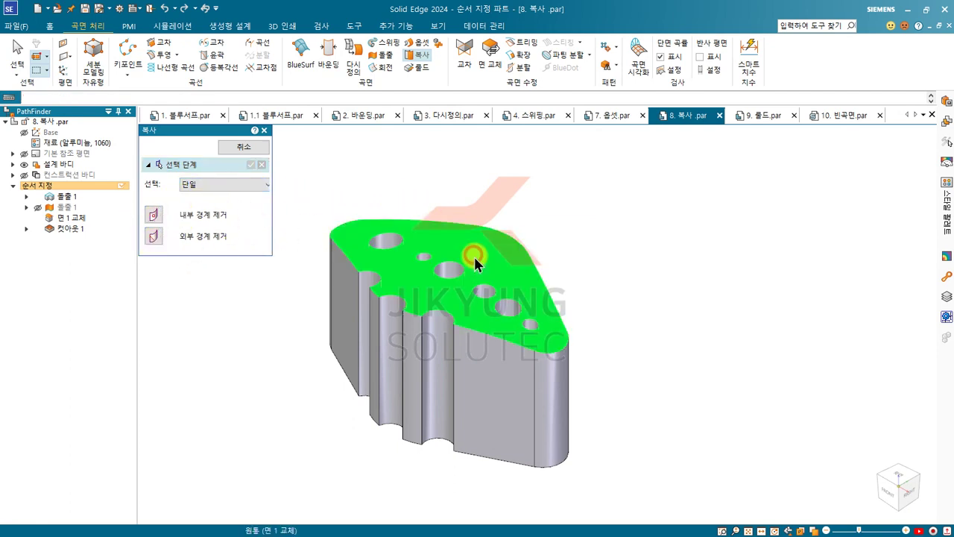
right_click(297, 290)
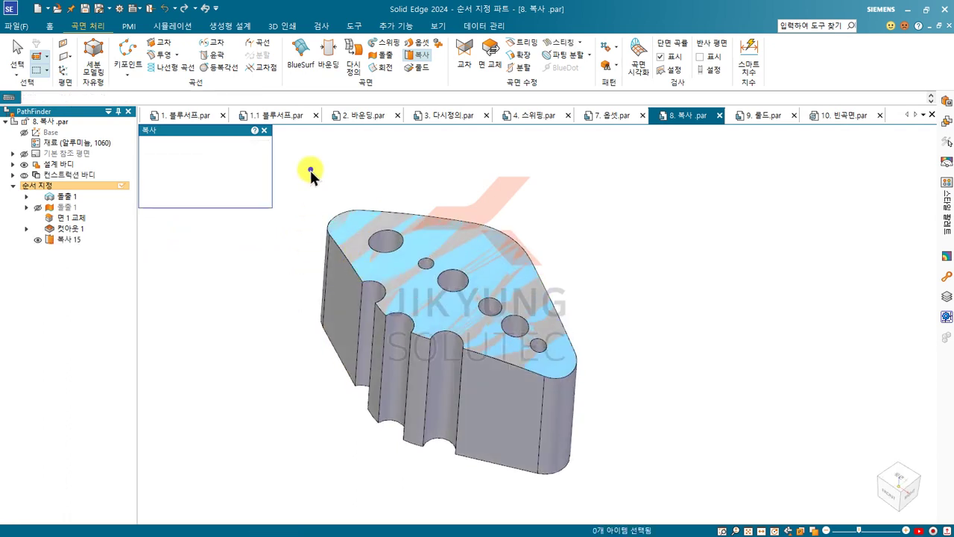
Step: Hide the design body to inspect the copied surface with its holes, restore the body and hide the copy
left_click(24, 164)
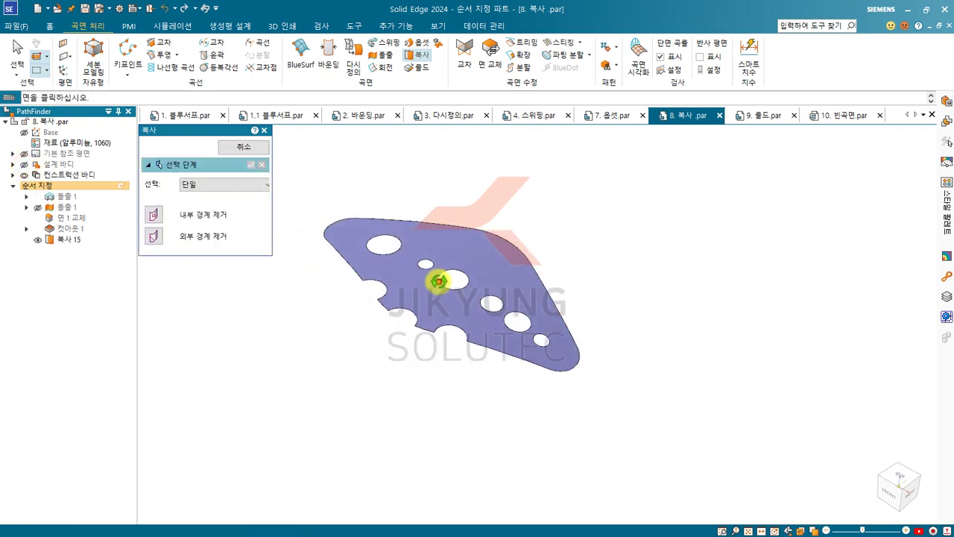
middle_click_drag(437, 276, 567, 357)
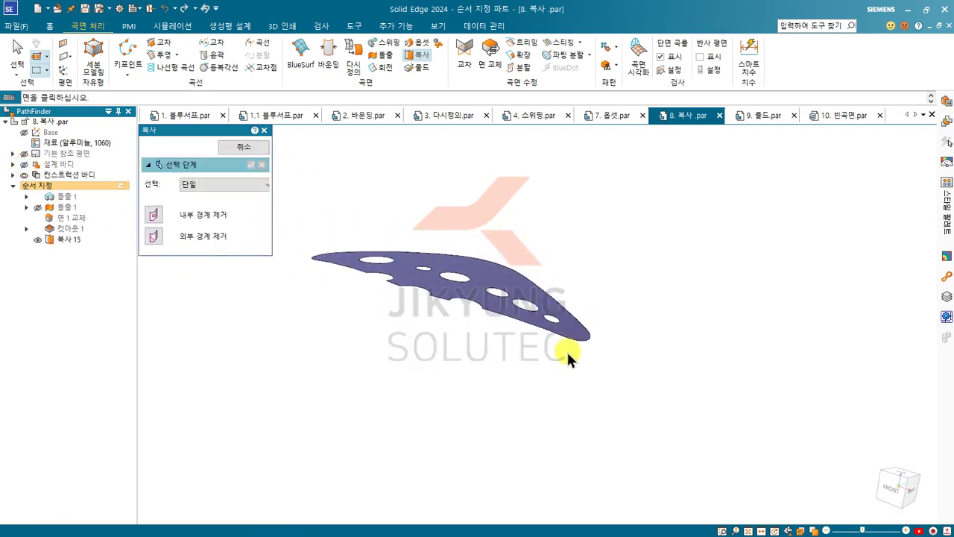
left_click(24, 164)
left_click(37, 240)
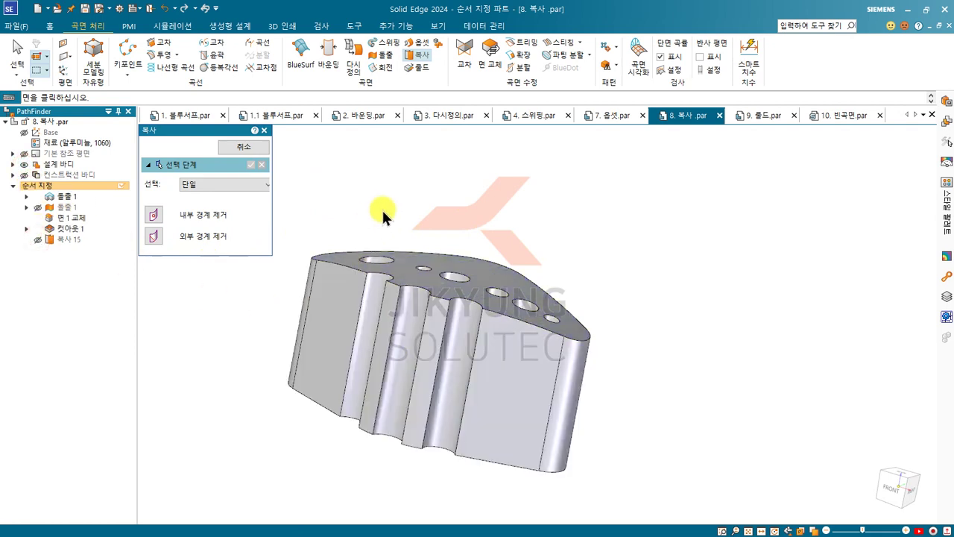
Step: Copy the solid's top face again with only 내부 경계 제거 enabled so that the holes are filled
middle_click_drag(382, 208, 362, 252)
left_click(149, 215)
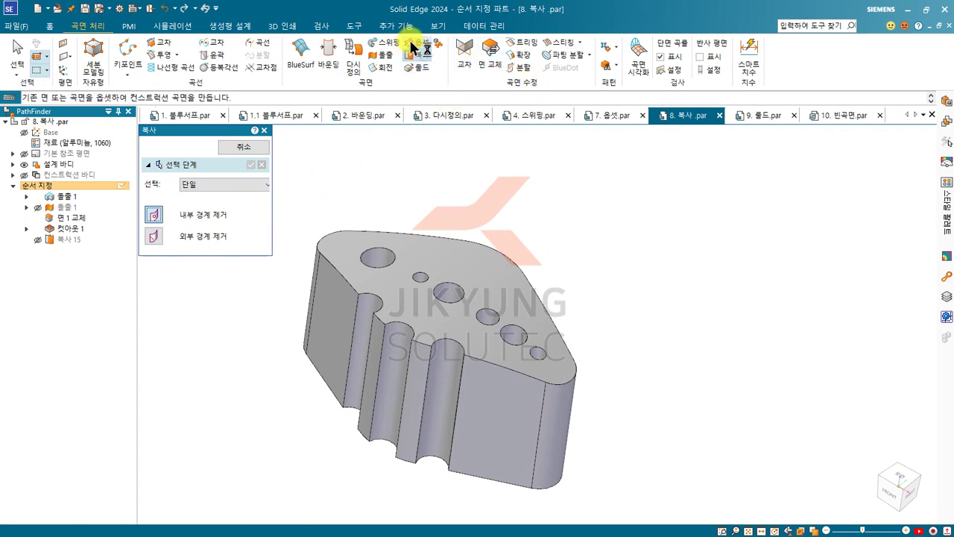
left_click(474, 267)
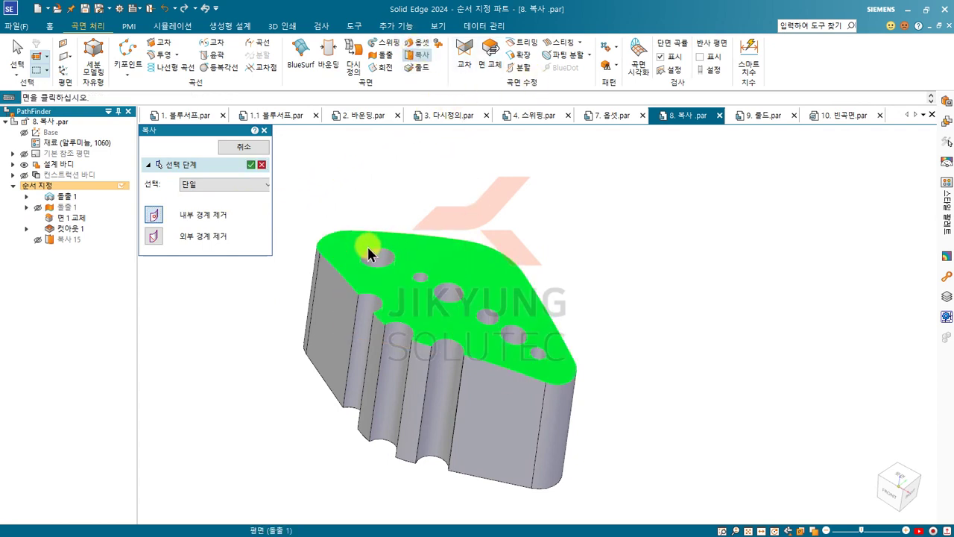
right_click(567, 262)
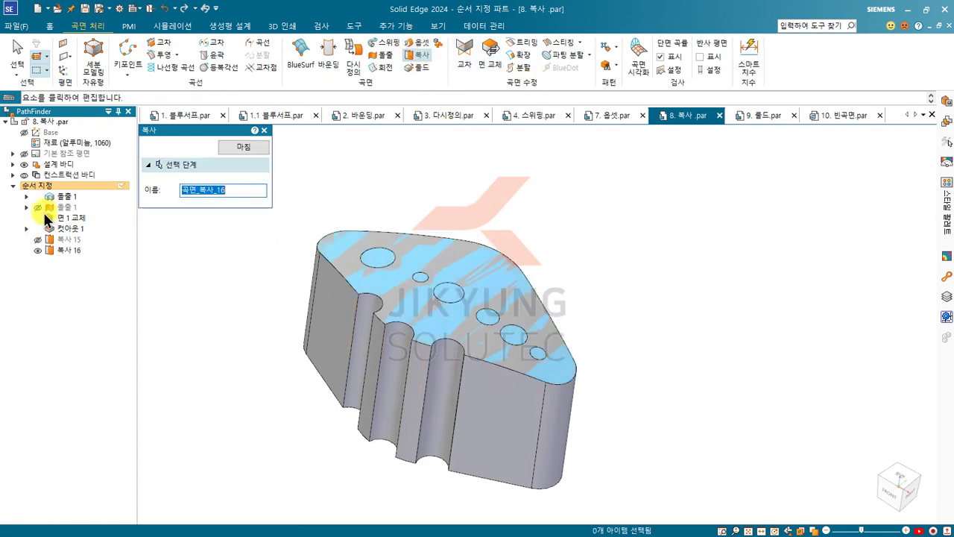
Step: Hide the design body to inspect the hole-free copy, finish the copy feature and hide the resulting surface
left_click(24, 165)
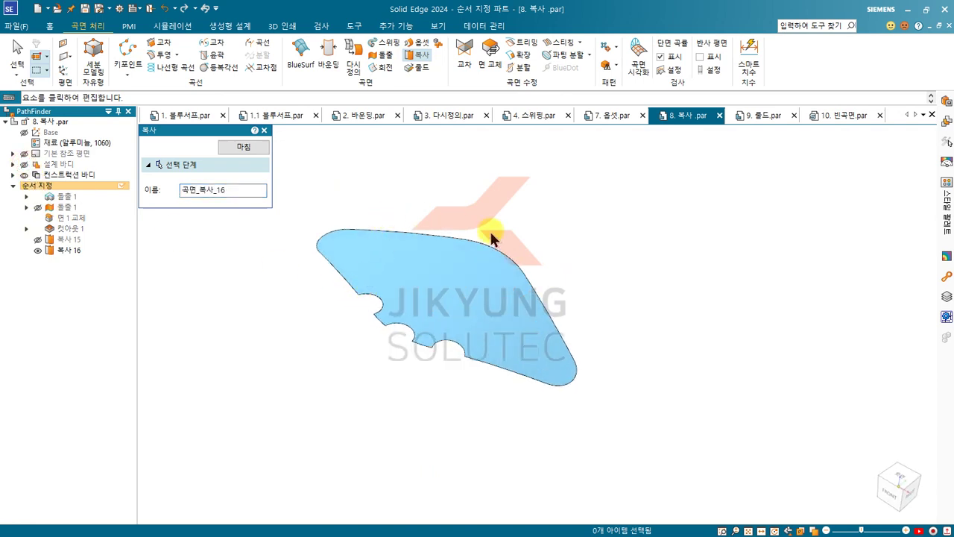
left_click(551, 266)
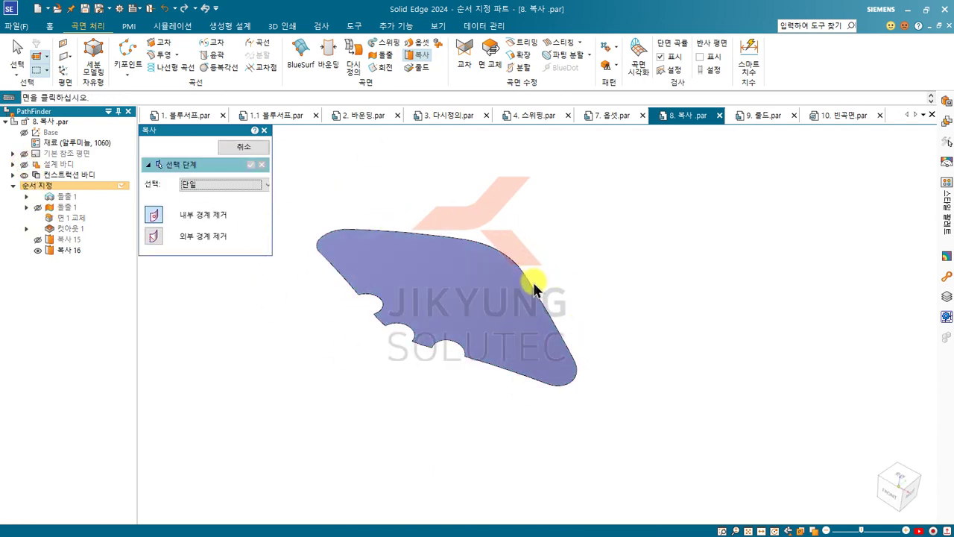
left_click(37, 251)
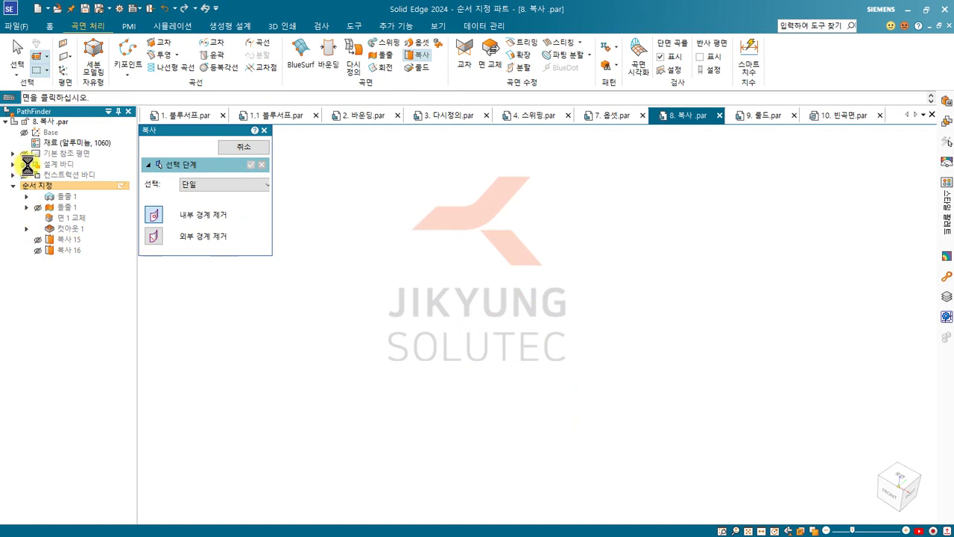
Step: With the design body shown, copy its top face using only 외부 경계 제거 and finish the copy
left_click(154, 235)
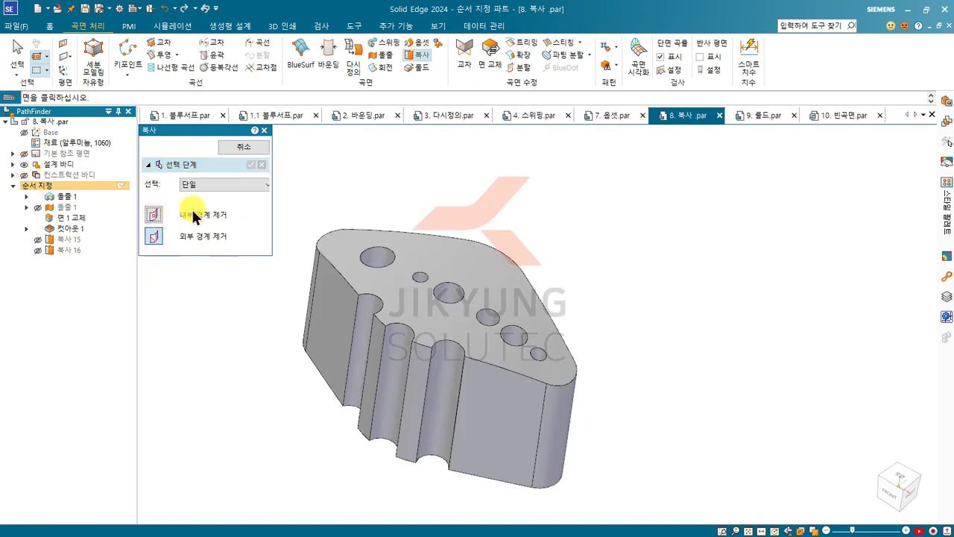
middle_click_drag(339, 243, 312, 228)
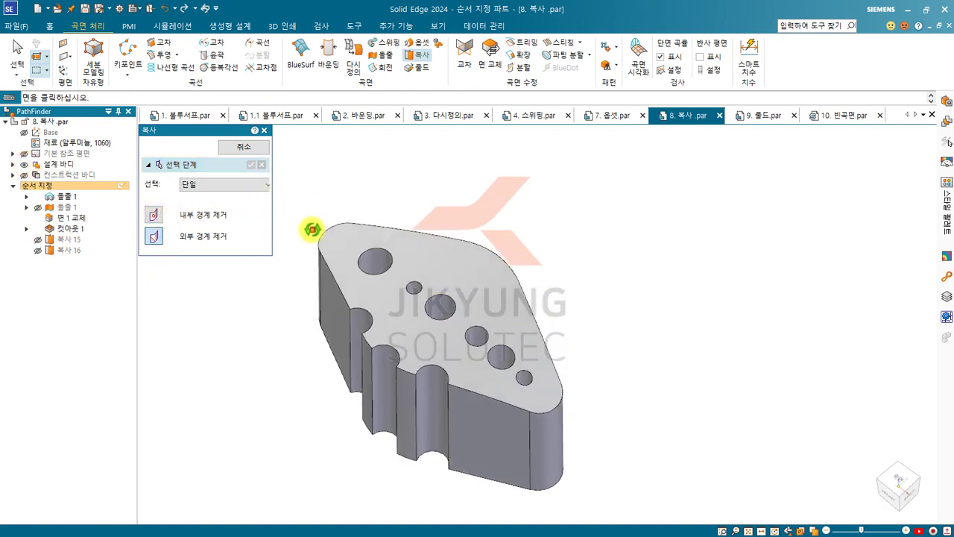
left_click(349, 271)
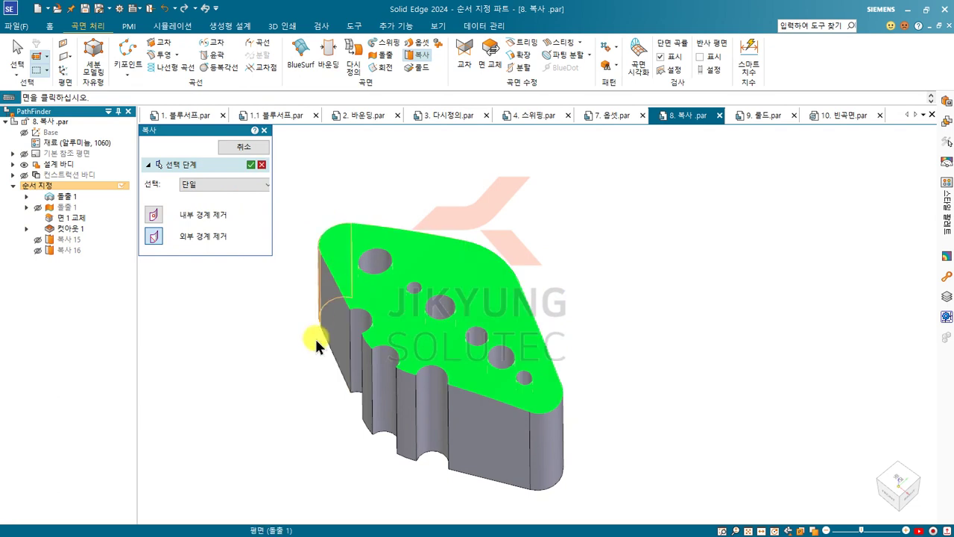
right_click(266, 321)
right_click(244, 279)
middle_click_drag(242, 280, 234, 278)
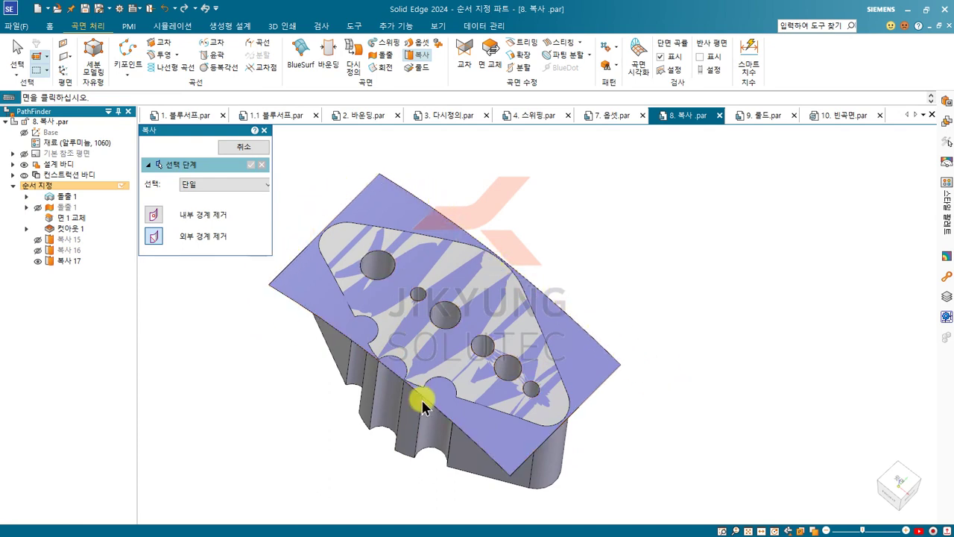
Step: Hide the design body to inspect the copy without its outer boundary, and hide that copy as well
middle_click_drag(420, 223, 377, 228)
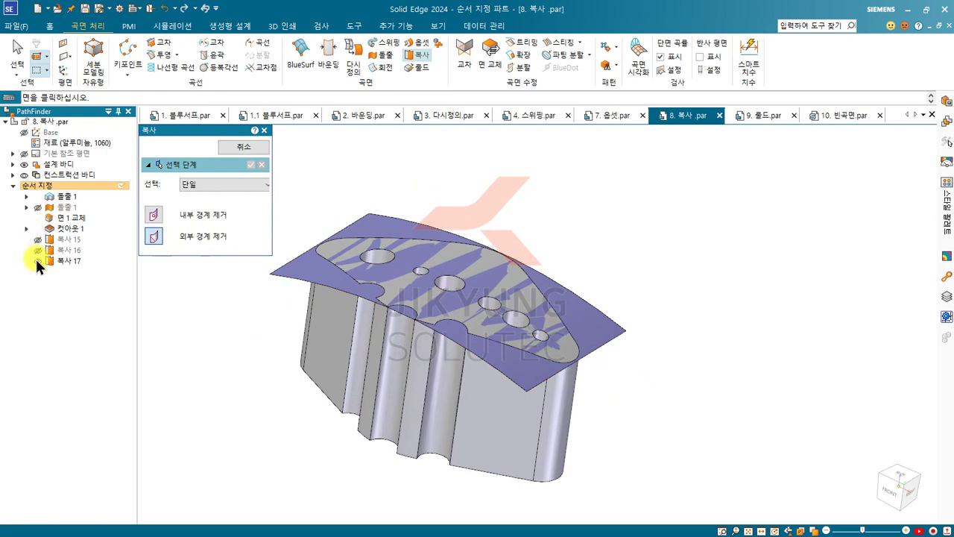
left_click(24, 164)
middle_click_drag(403, 343, 279, 275)
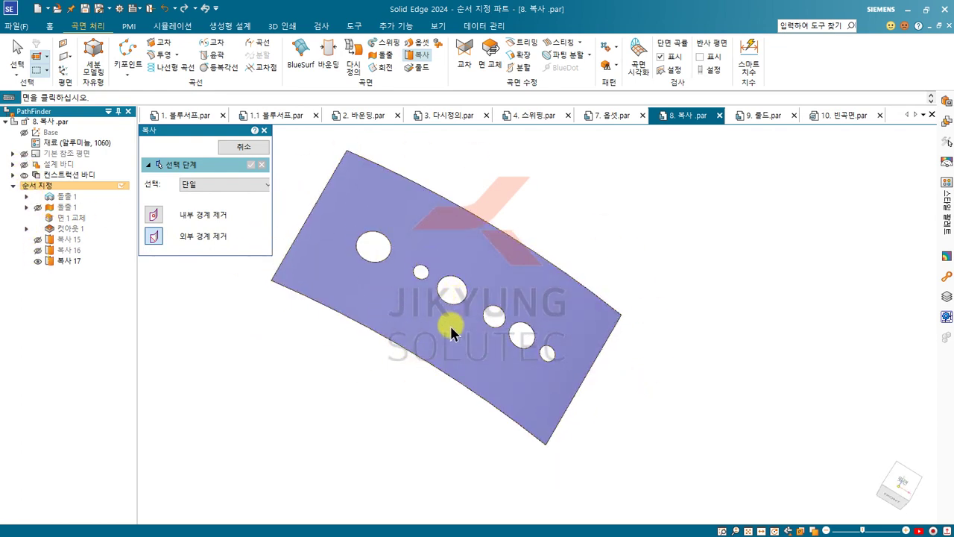
left_click(37, 260)
Step: Show the design body and copy its top face with both 내부 경계 제거 and 외부 경계 제거 enabled
left_click(153, 216)
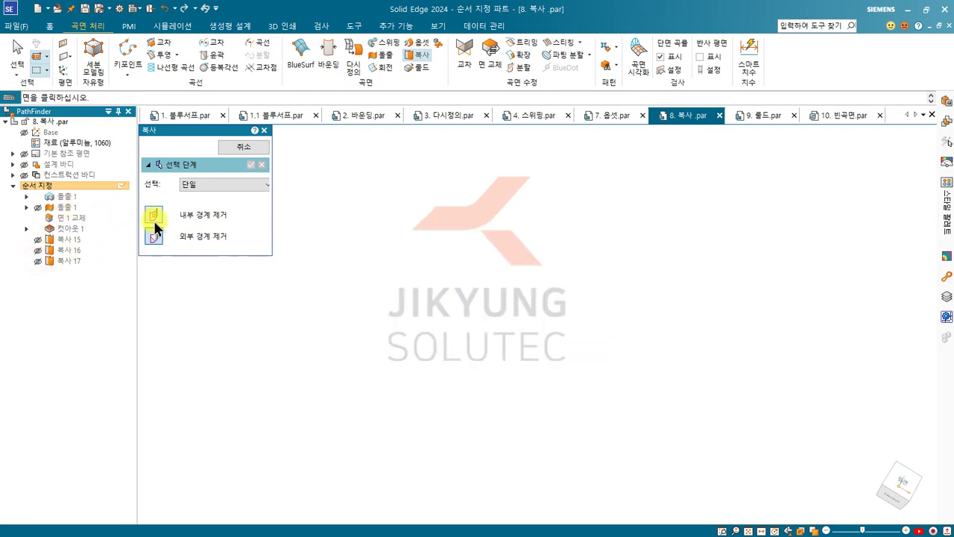
left_click(24, 164)
left_click(463, 261)
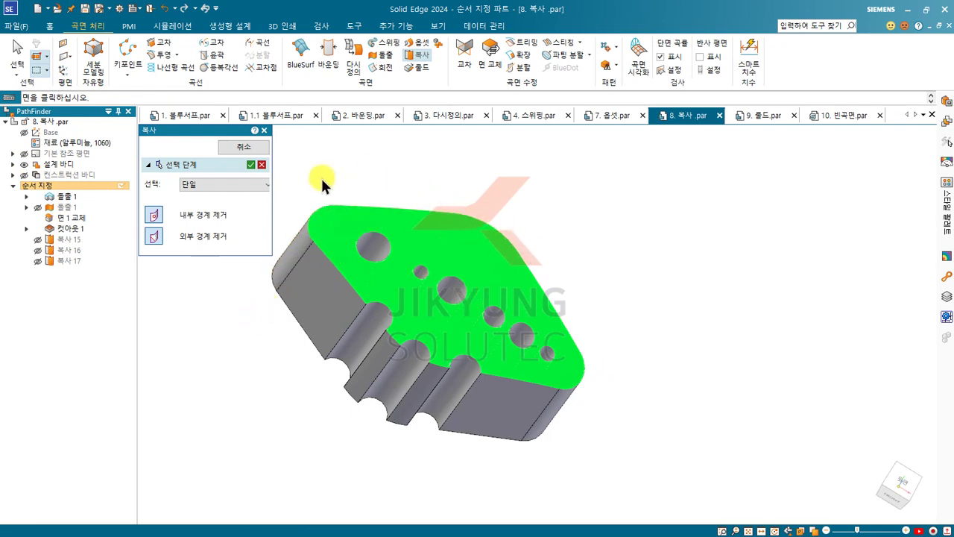
right_click(287, 342)
middle_click_drag(316, 336, 300, 287)
Step: Inspect the boundary-free copy with the design body hidden, show the body again and finish the copy
left_click(23, 163)
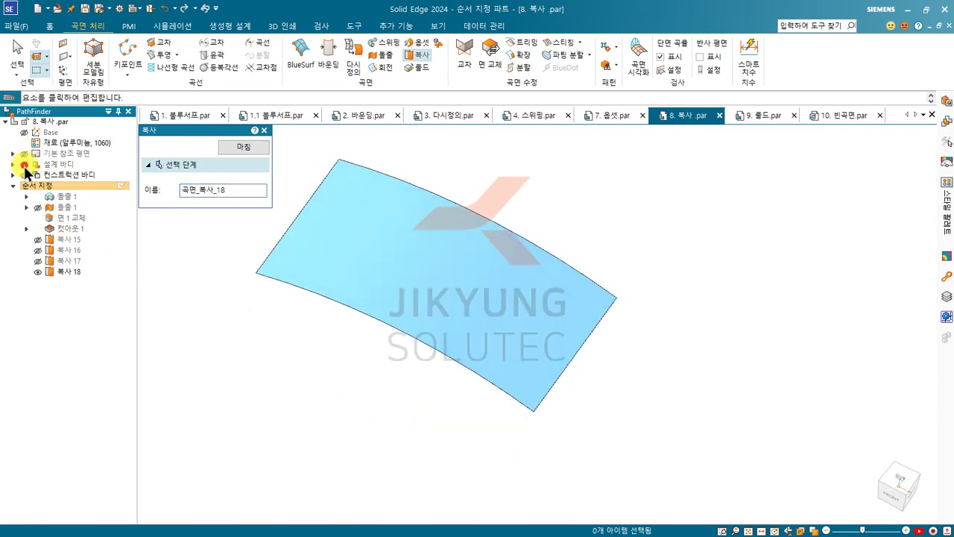
left_click(24, 165)
right_click(166, 321)
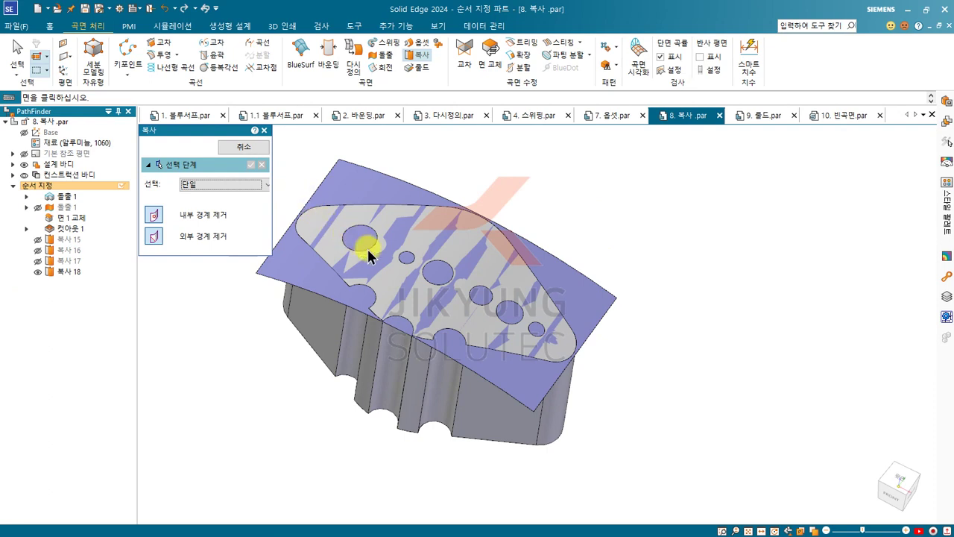
Step: In the document 9. 룰드.par, start a 4 mm ruled surface from the edge between the pyramid's base and its upper side face
left_click(753, 116)
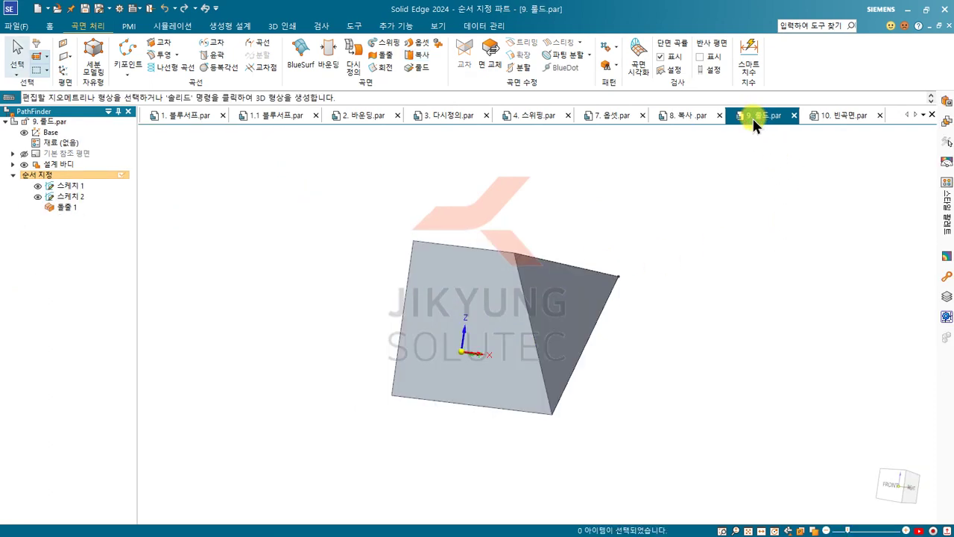
middle_click_drag(630, 196, 597, 356)
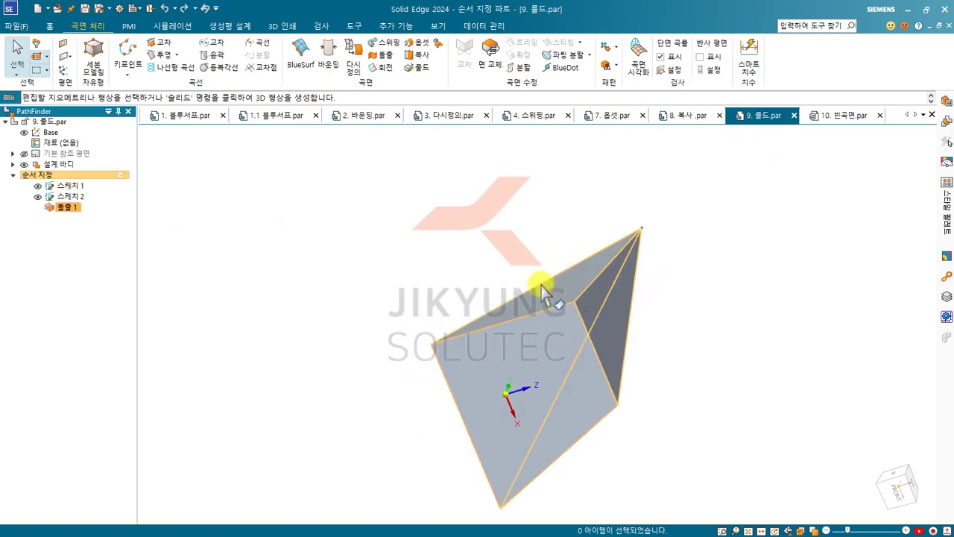
middle_click_drag(447, 213, 383, 282)
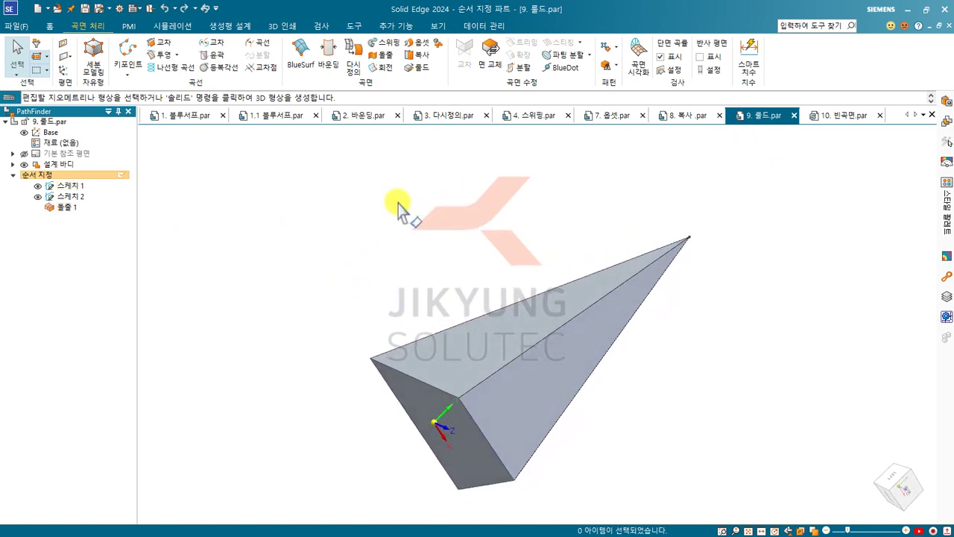
left_click(414, 69)
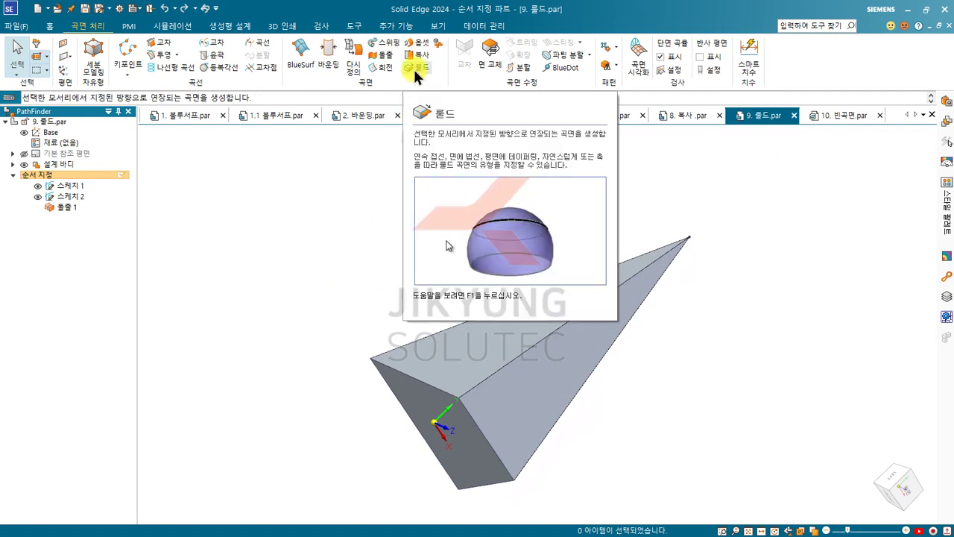
left_click(414, 70)
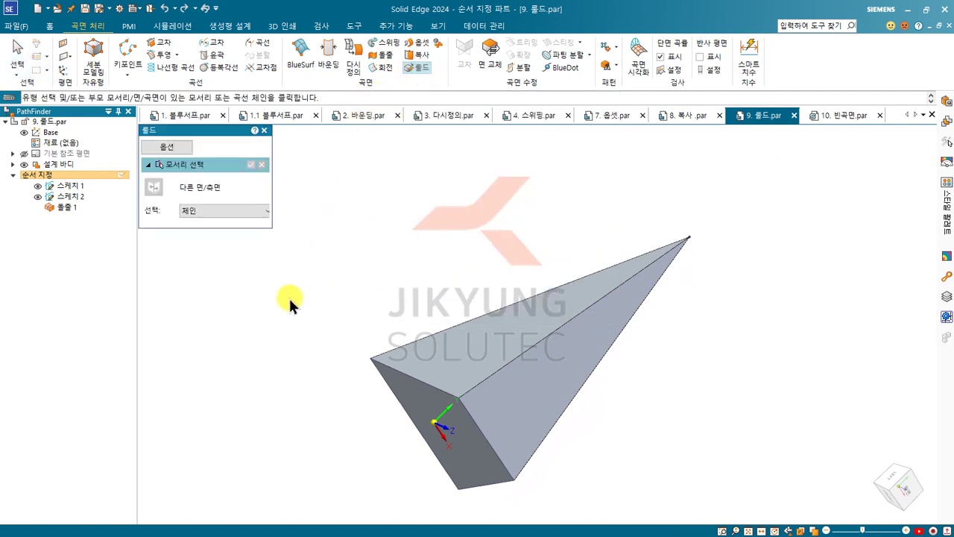
left_click(403, 381)
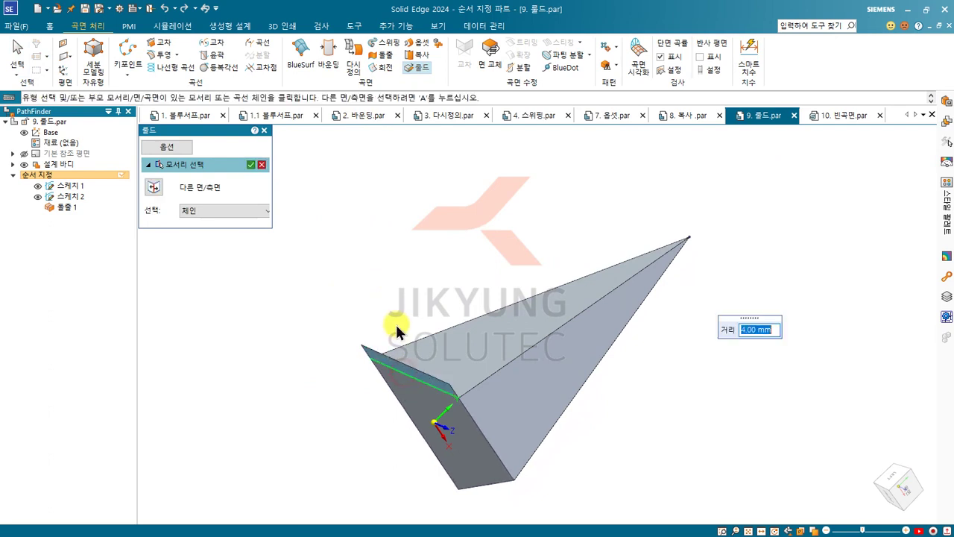
Step: Examine the ruled surface's direction at the base edge and switch it to the alternate face with 다른 면/측면
middle_click_drag(446, 285, 407, 298)
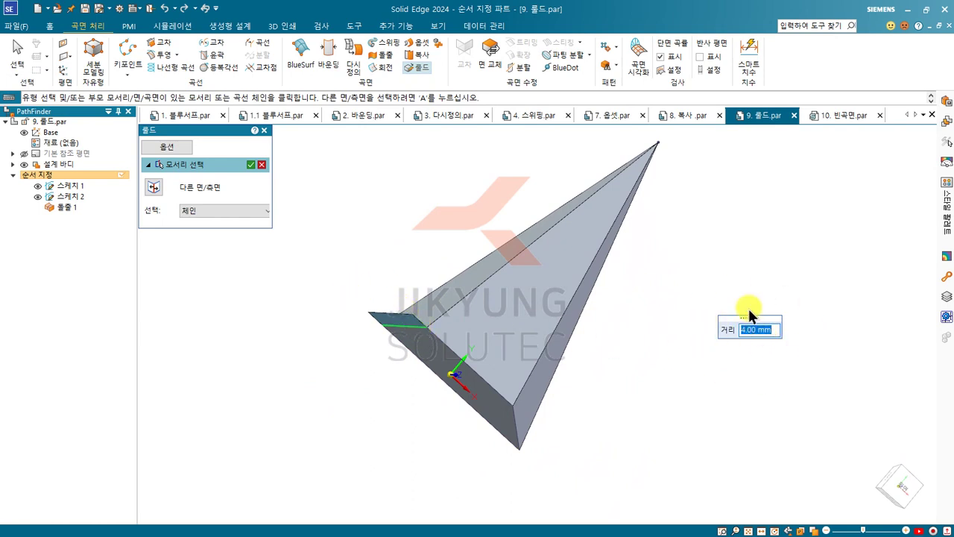
middle_click_drag(438, 246, 418, 309)
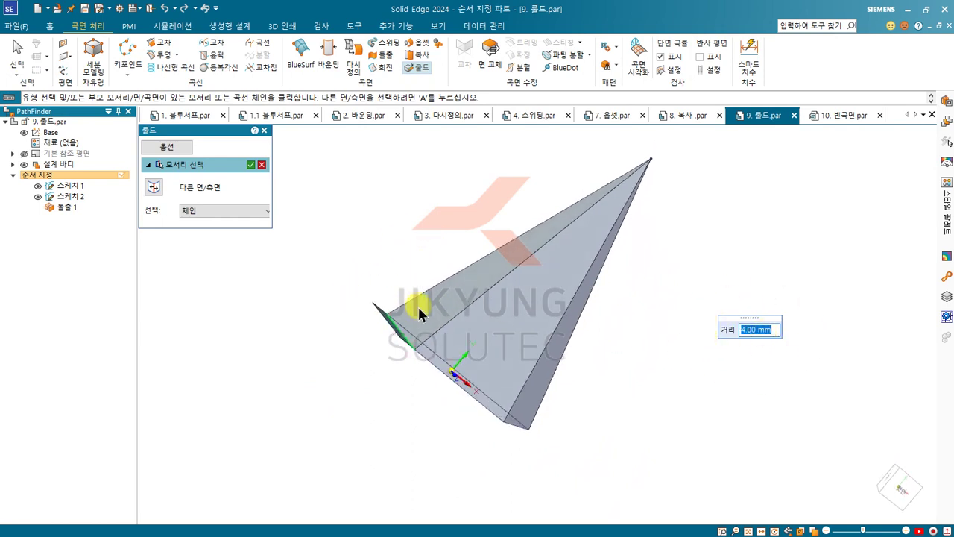
middle_click_drag(405, 347, 443, 311)
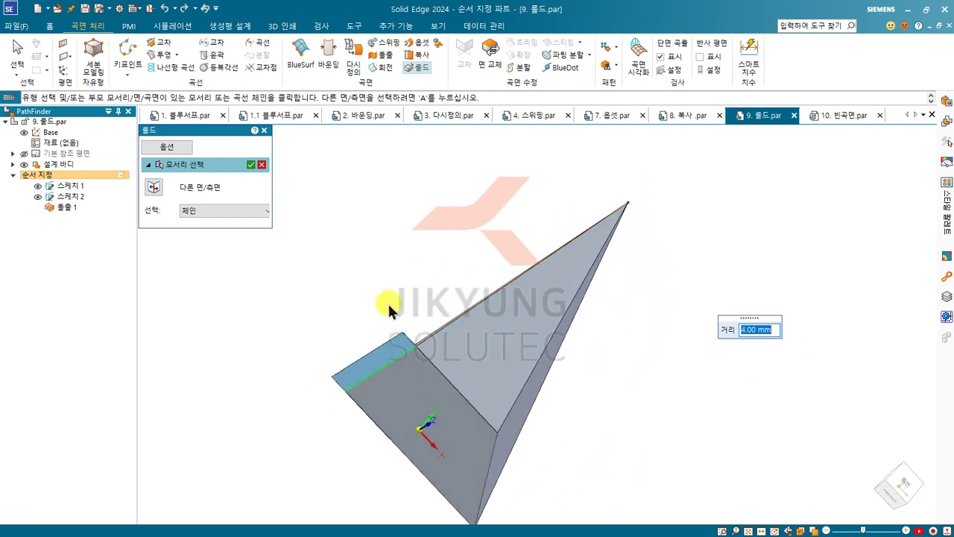
middle_click_drag(409, 280, 436, 382)
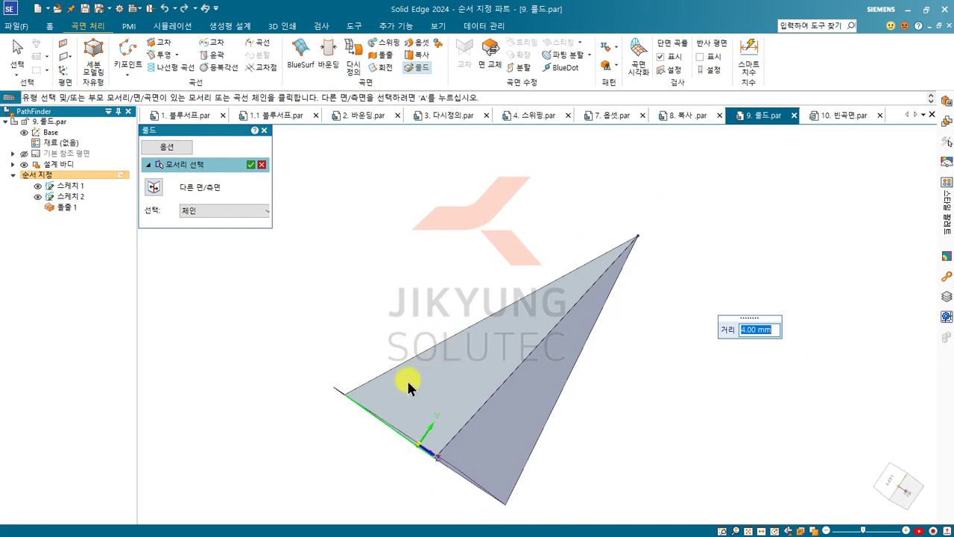
left_click(152, 187)
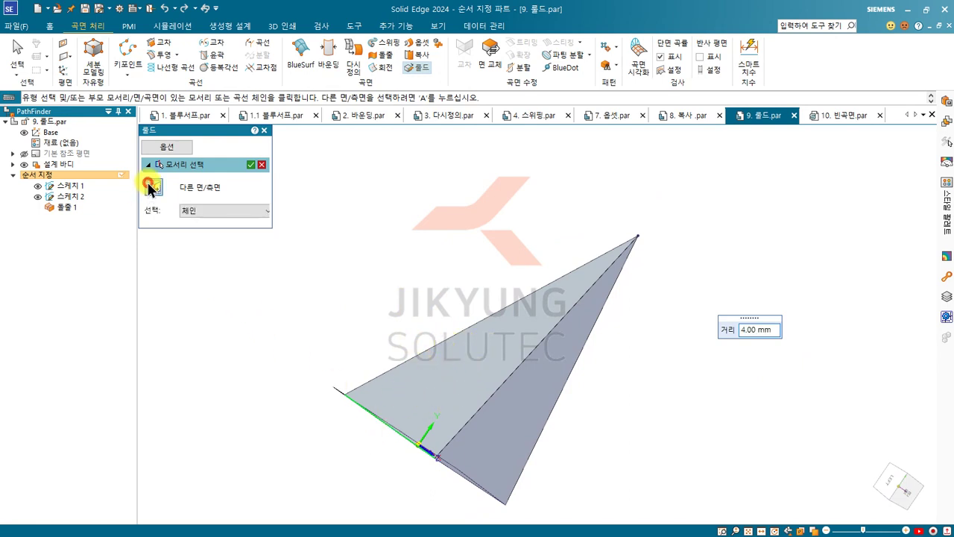
Step: Check the flipped ruled surface at the base edge, review the available ruled types and finish it with 연속 접선
middle_click_drag(462, 319, 411, 348)
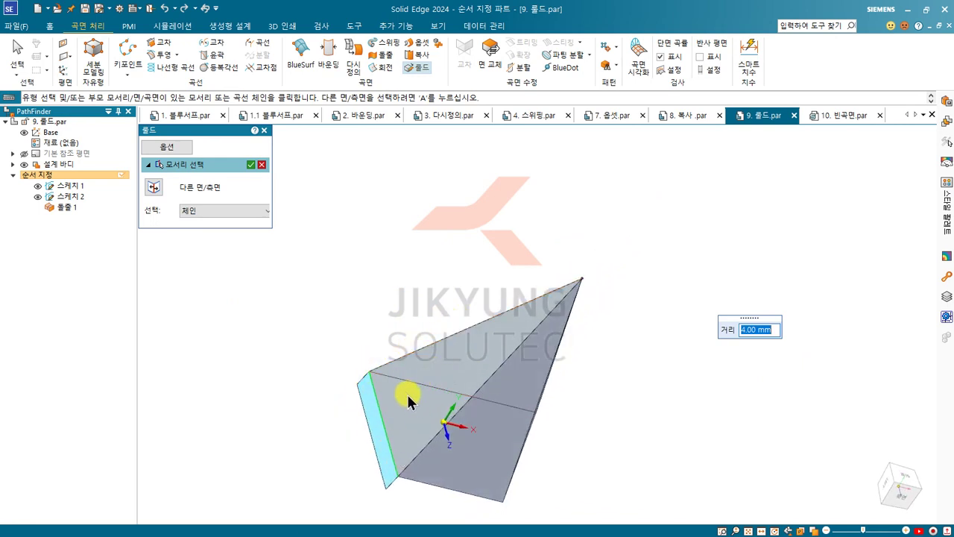
middle_click_drag(350, 417, 405, 349)
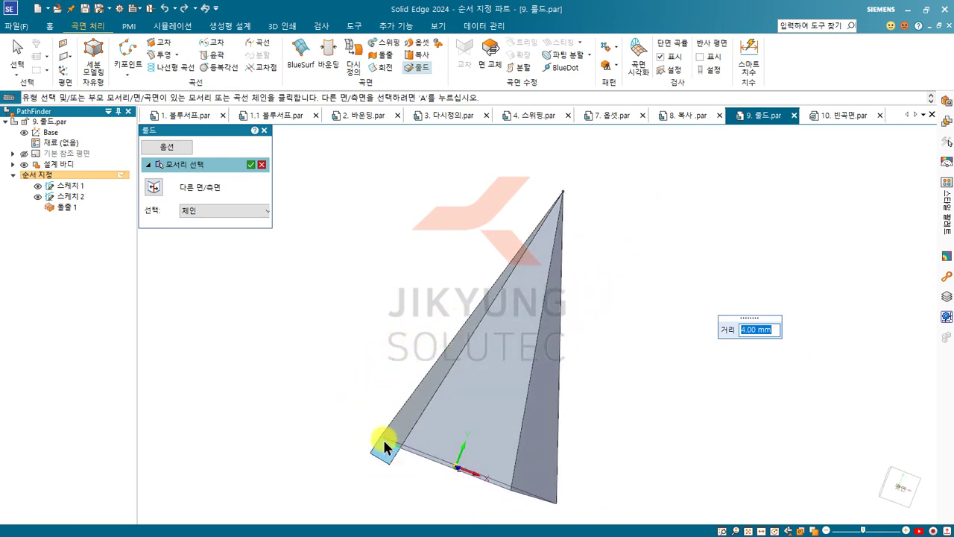
left_click(167, 147)
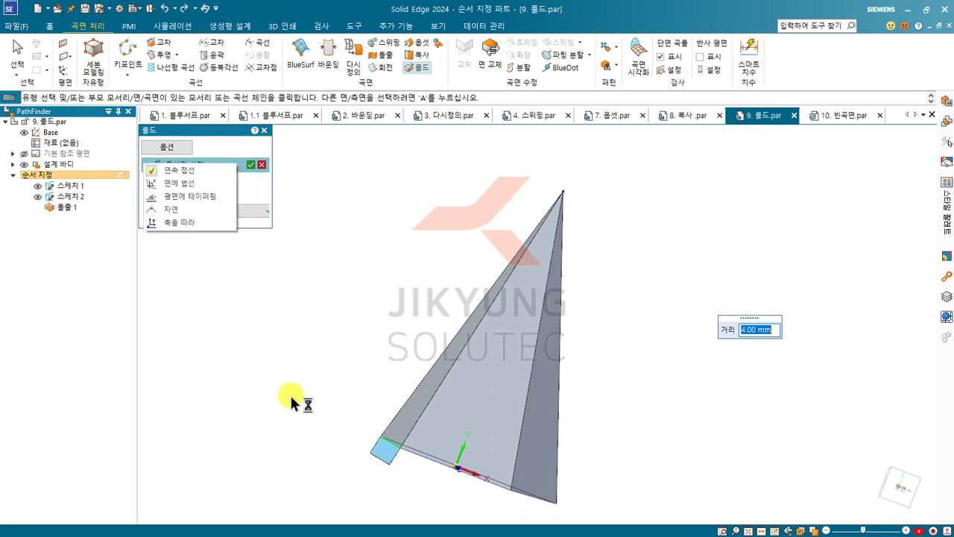
left_click(389, 265)
left_click(374, 259)
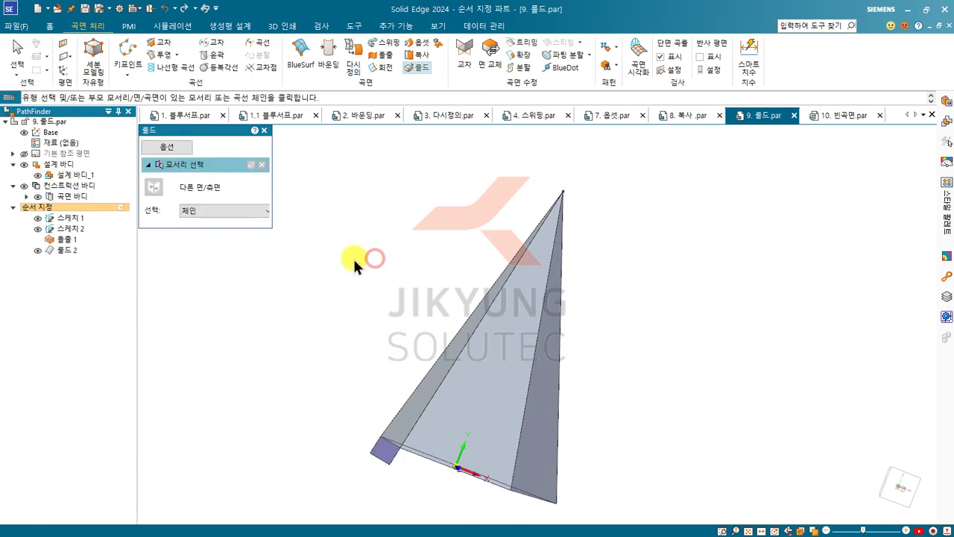
Step: In the document 10. 빈곡면.par, start a blank surface (빈 곡면) and select the tangent chain of faces on the fork-shaped part
left_click(827, 116)
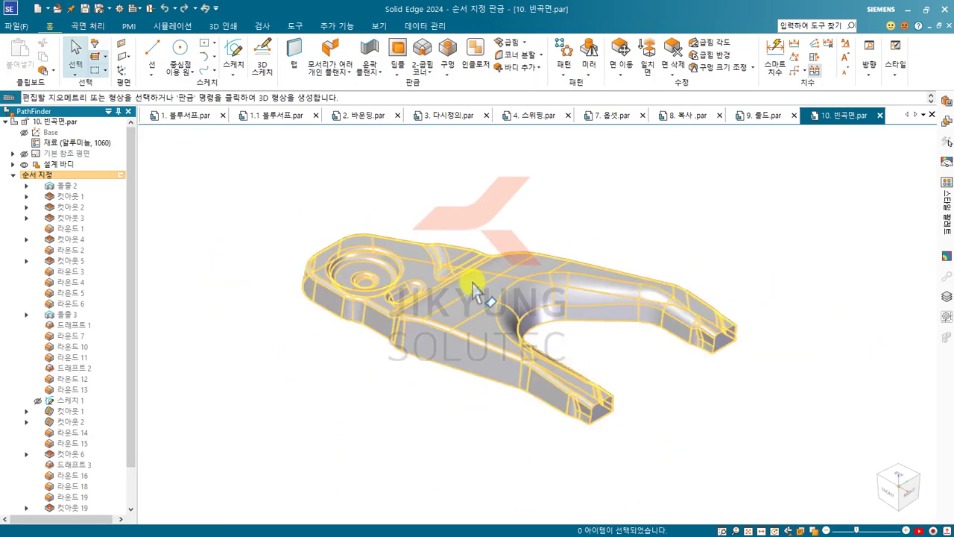
middle_click_drag(436, 383, 426, 160)
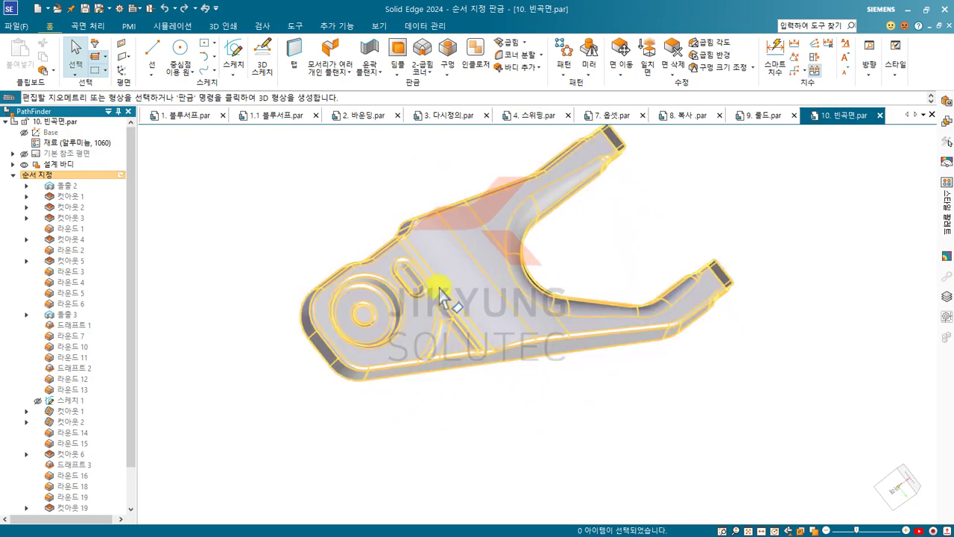
middle_click_drag(439, 344, 449, 323)
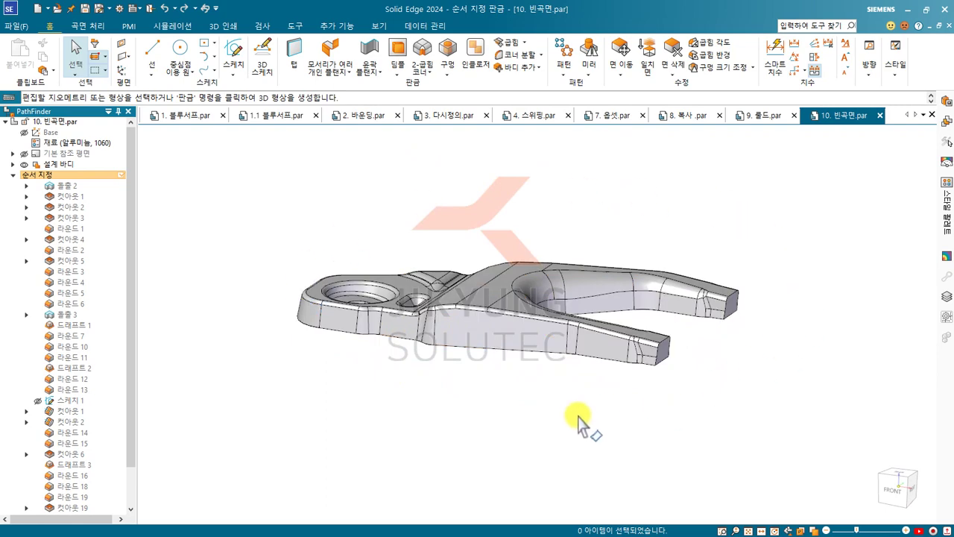
middle_click_drag(579, 423, 558, 260)
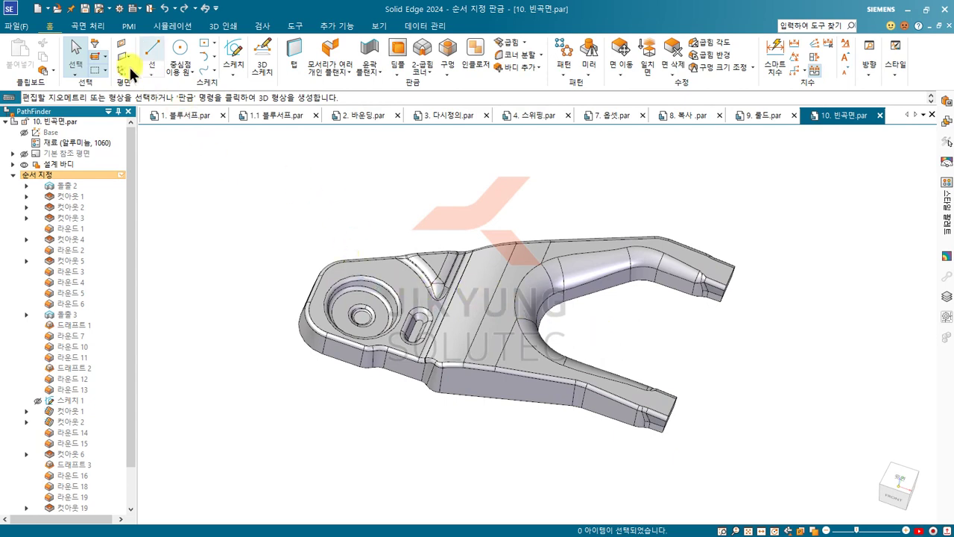
left_click(84, 26)
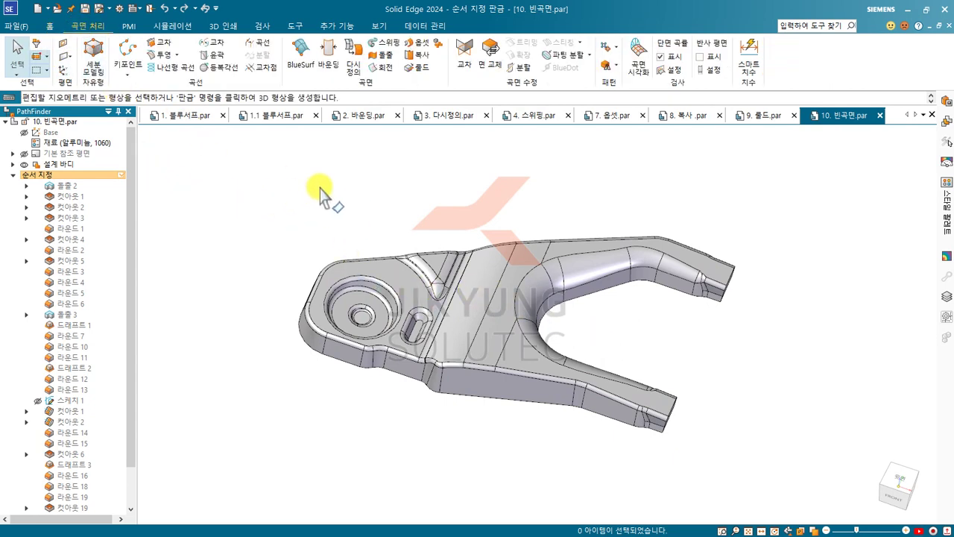
left_click(437, 45)
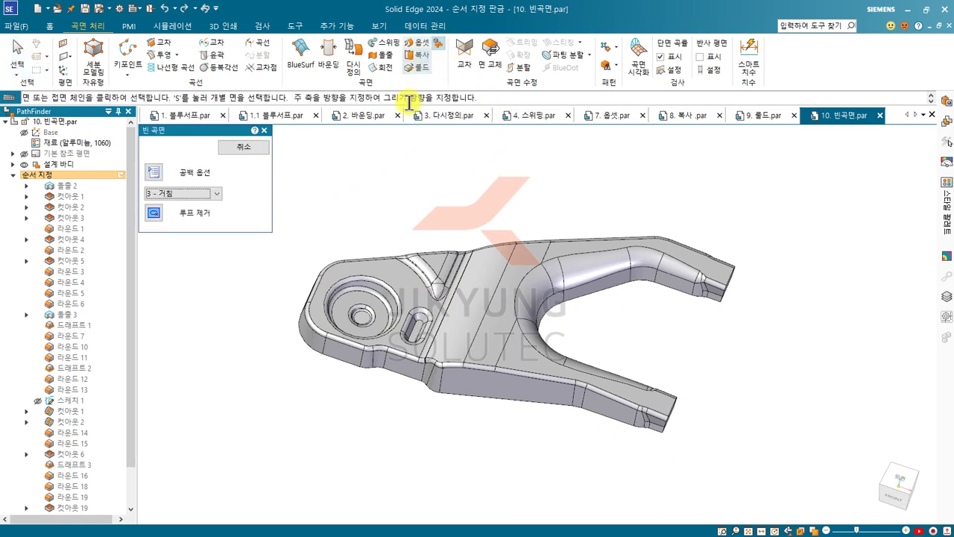
left_click(455, 314)
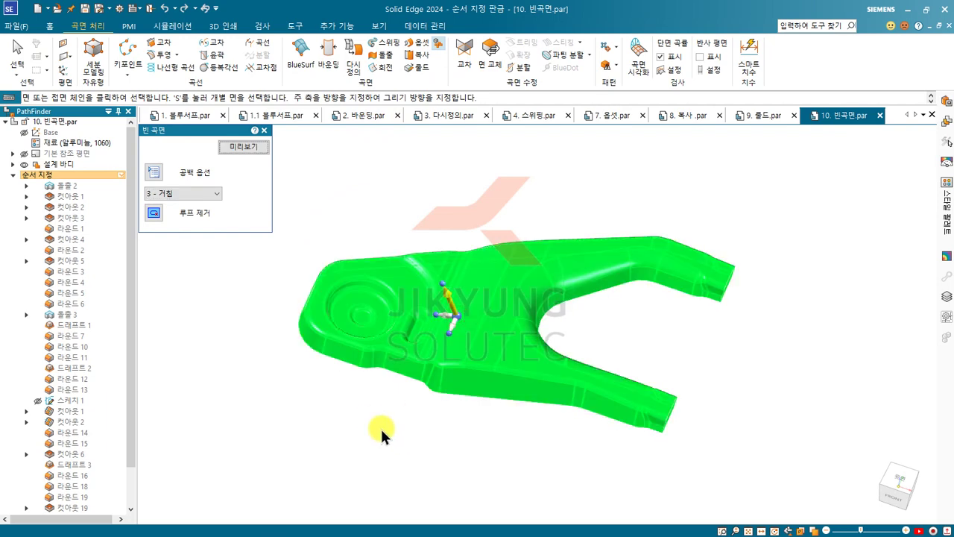
Step: Move the draw direction handle from the middle of the part onto the floor of the round recess, with the main axis pointing upward
middle_click_drag(380, 427, 419, 308)
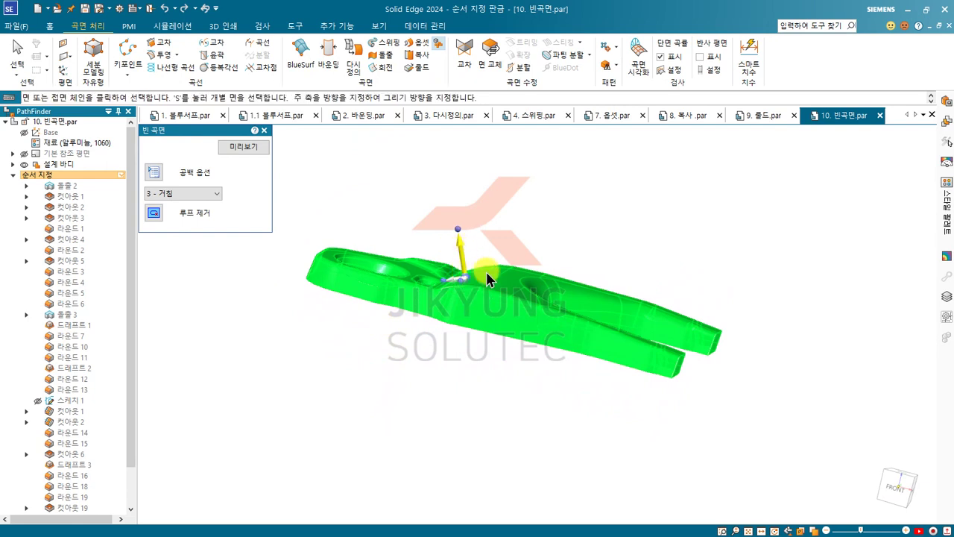
middle_click_drag(485, 276, 481, 305)
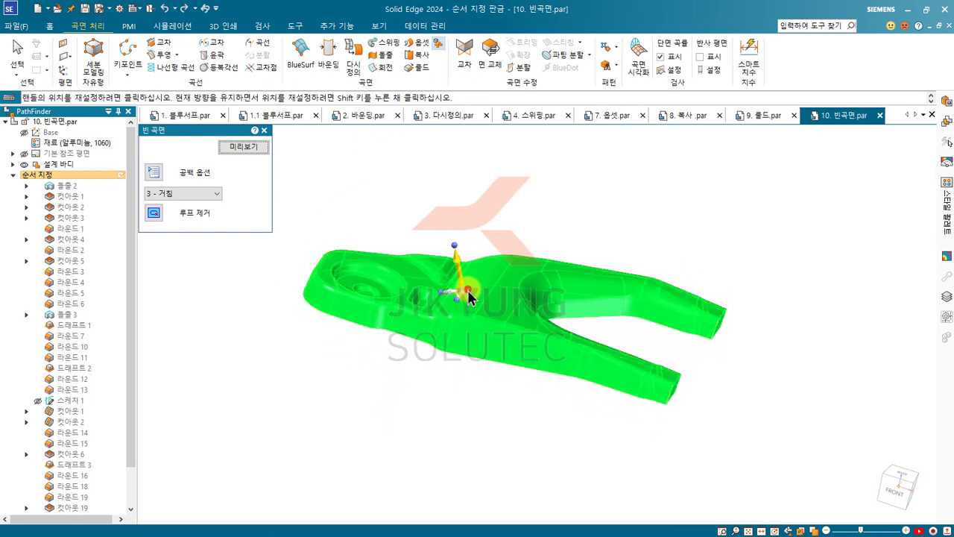
left_click(468, 295)
left_click(376, 273)
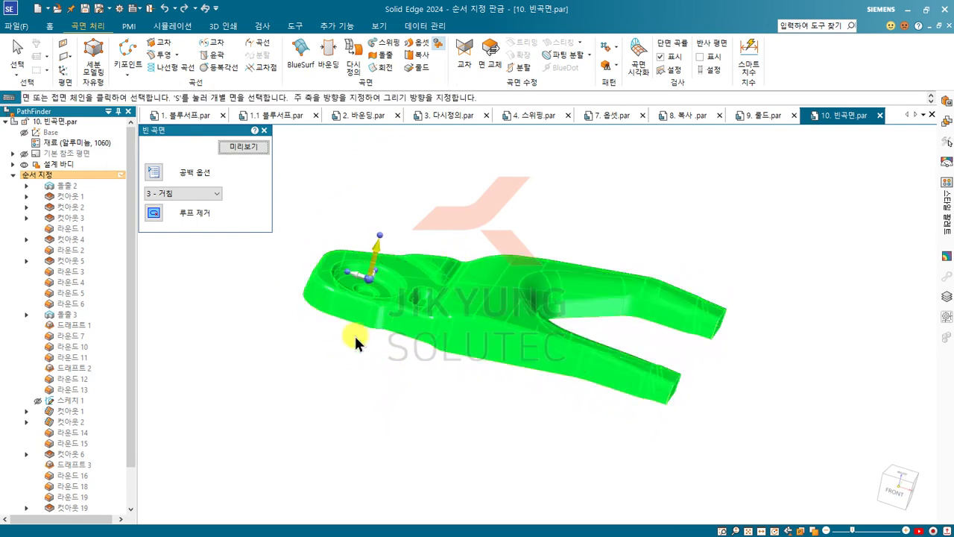
middle_click_drag(354, 334, 342, 196)
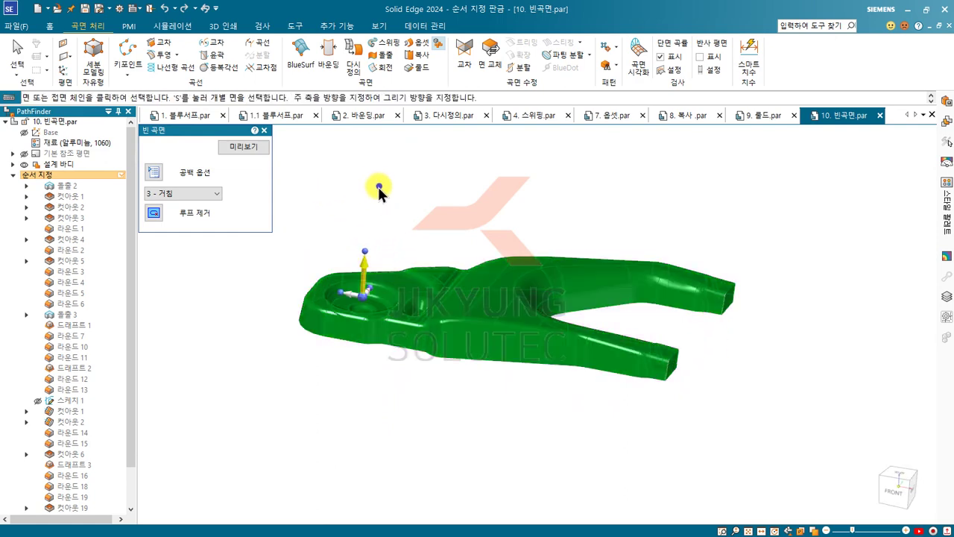
Step: Preview the flattened blank for the selected faces, accept the surface area report and finish the blank surface
right_click(378, 187)
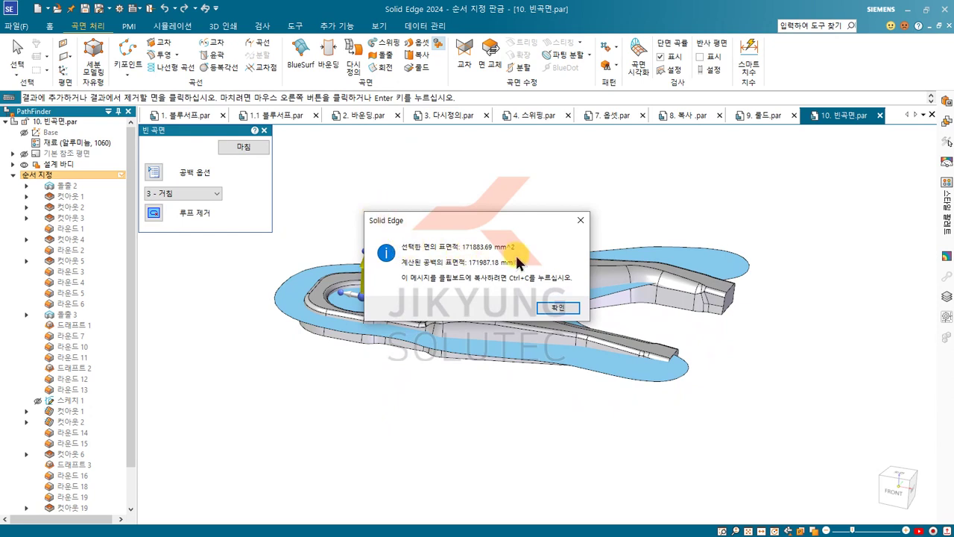
left_click(556, 307)
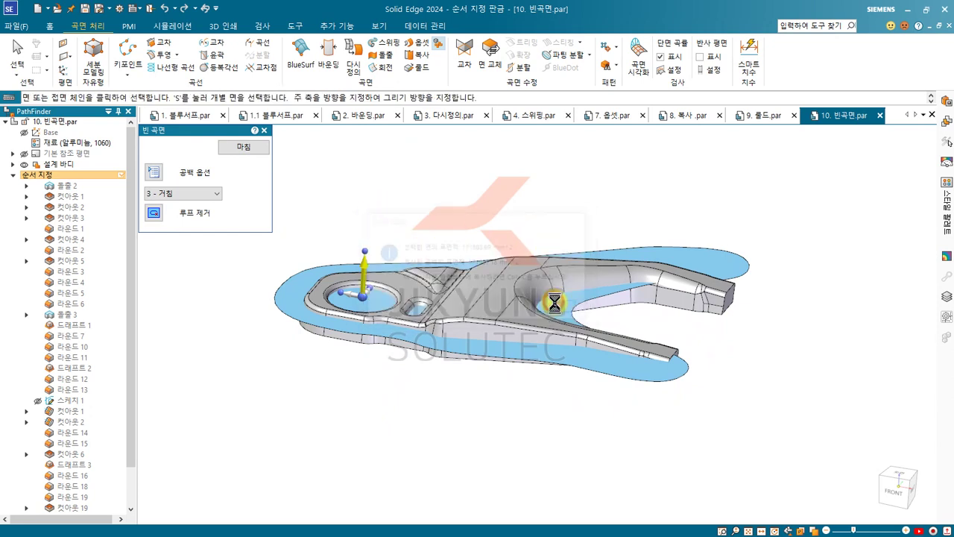
right_click(406, 180)
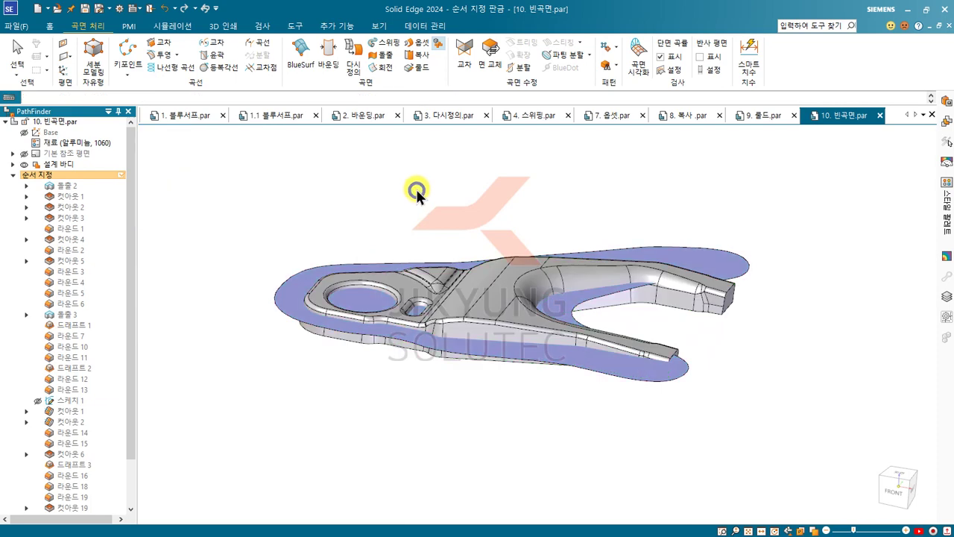
Step: Hide the design body to inspect the blank outline alone, show the body again and compare the two from the side
left_click(24, 165)
middle_click_drag(354, 239, 360, 309)
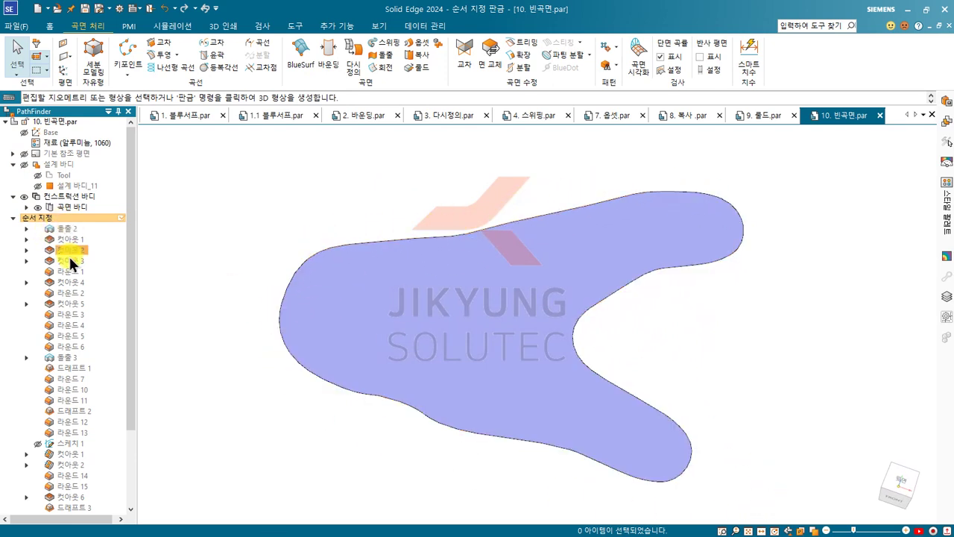
left_click(33, 175)
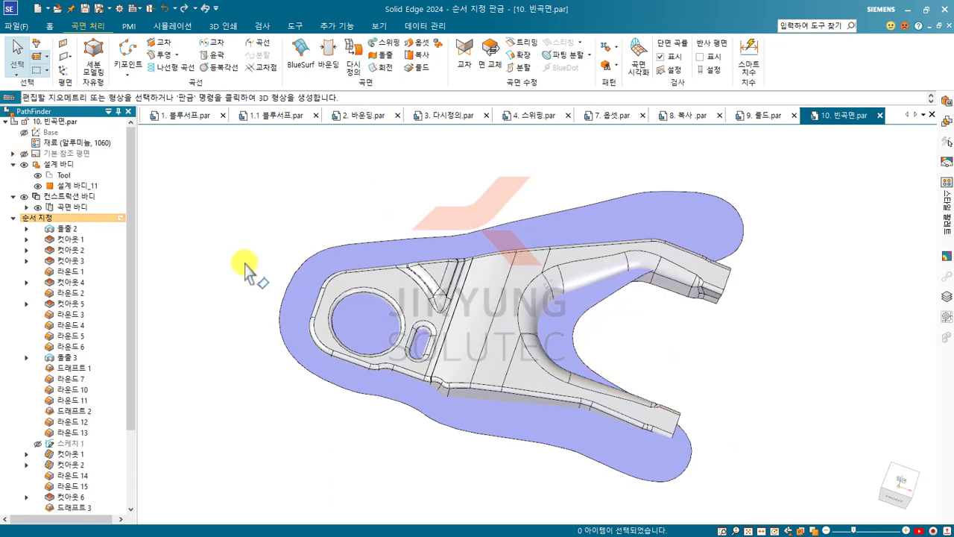
middle_click_drag(216, 264, 212, 212)
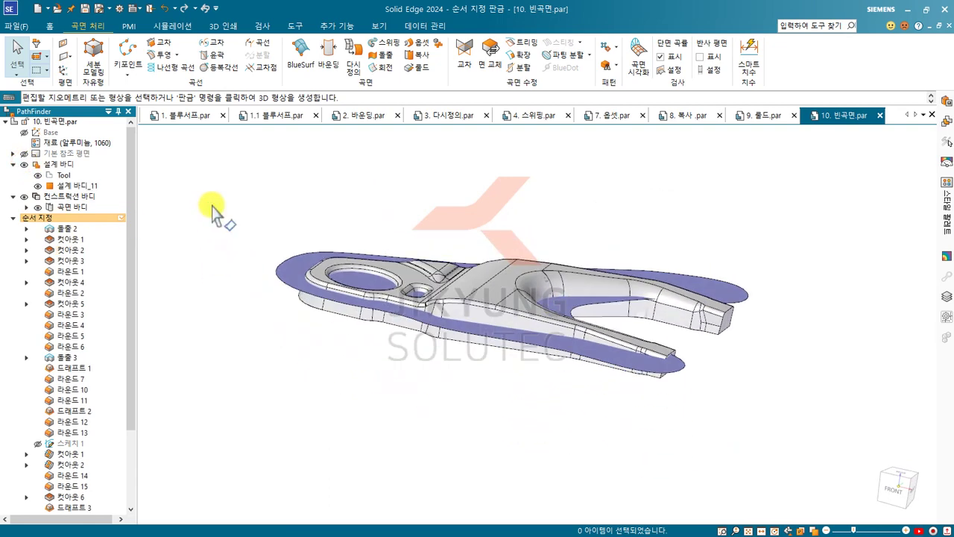